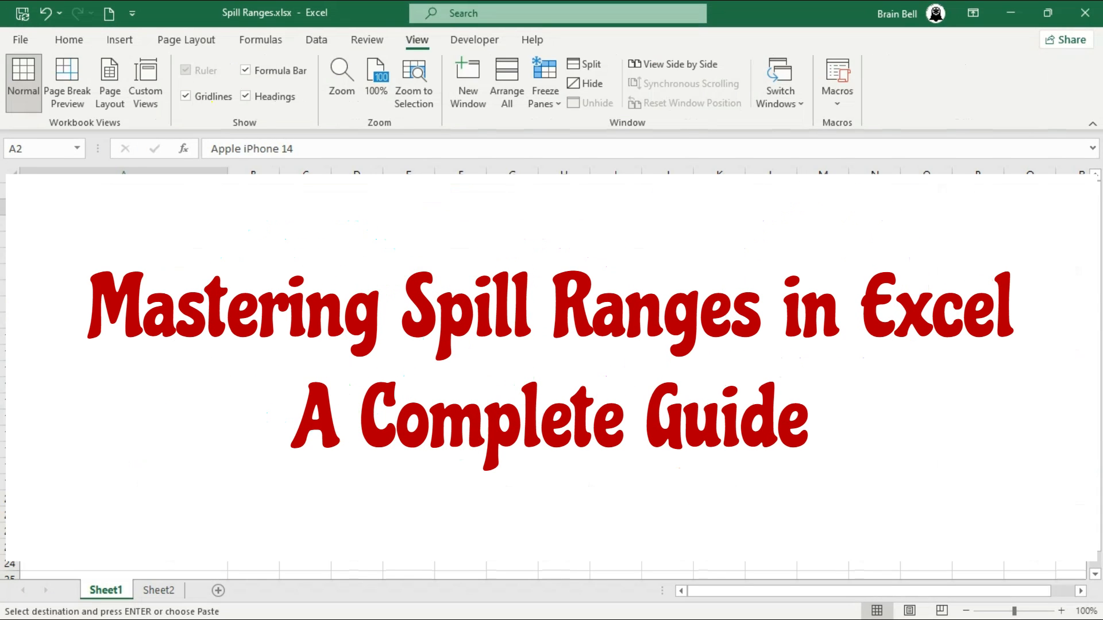
Step: Enter =A1:B5 in E3 so the header and four product rows spill across E3:F7
left_click(408, 222)
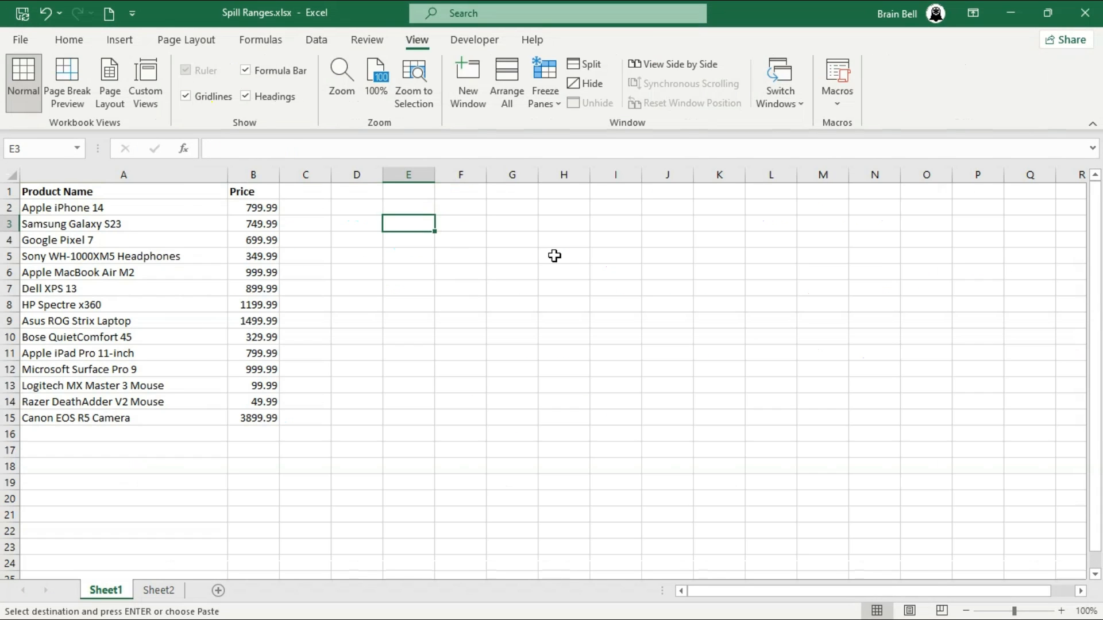
type("=")
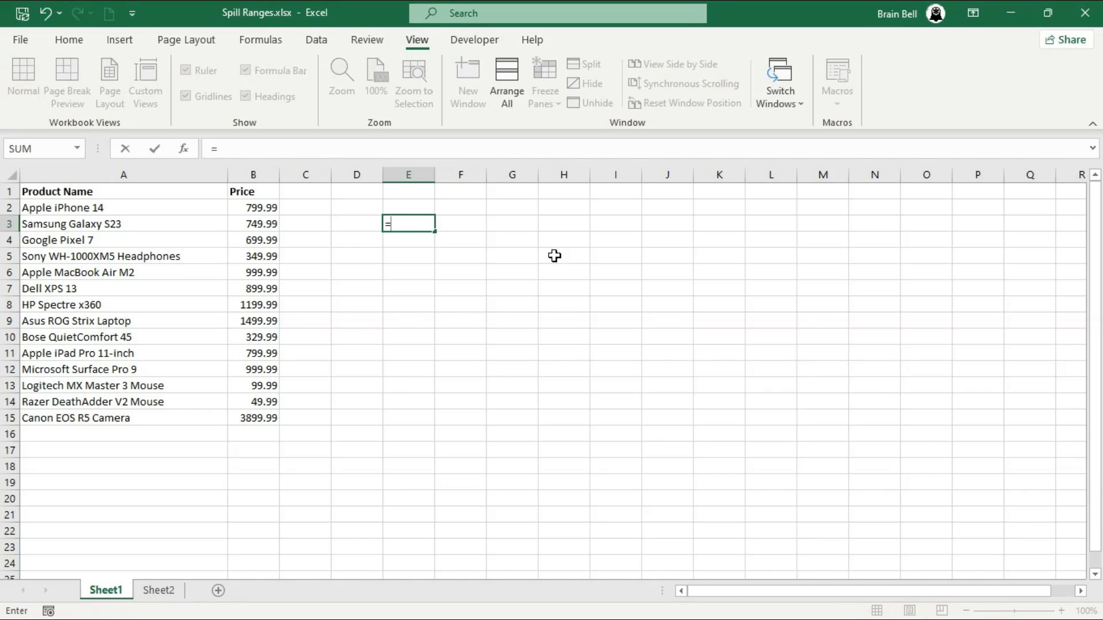
type("a1")
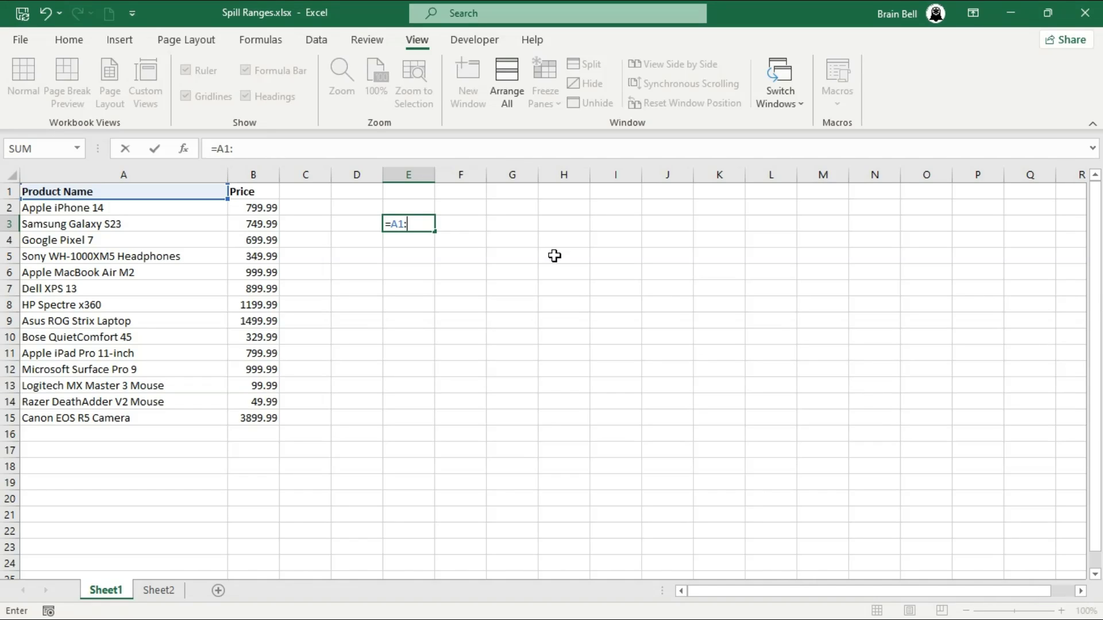
type(":B")
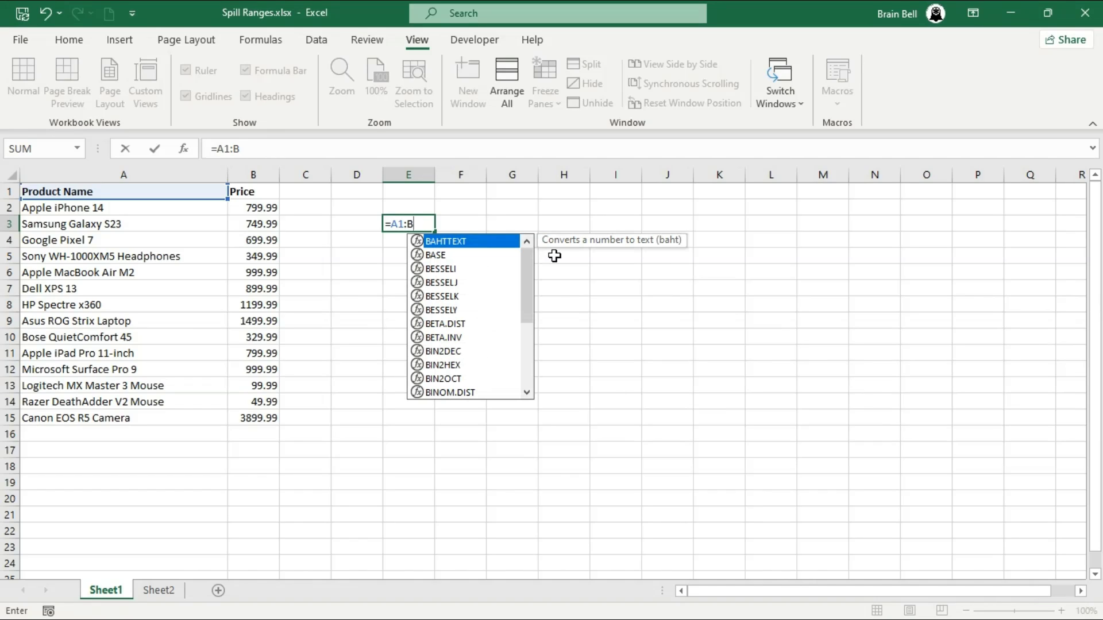
type("5")
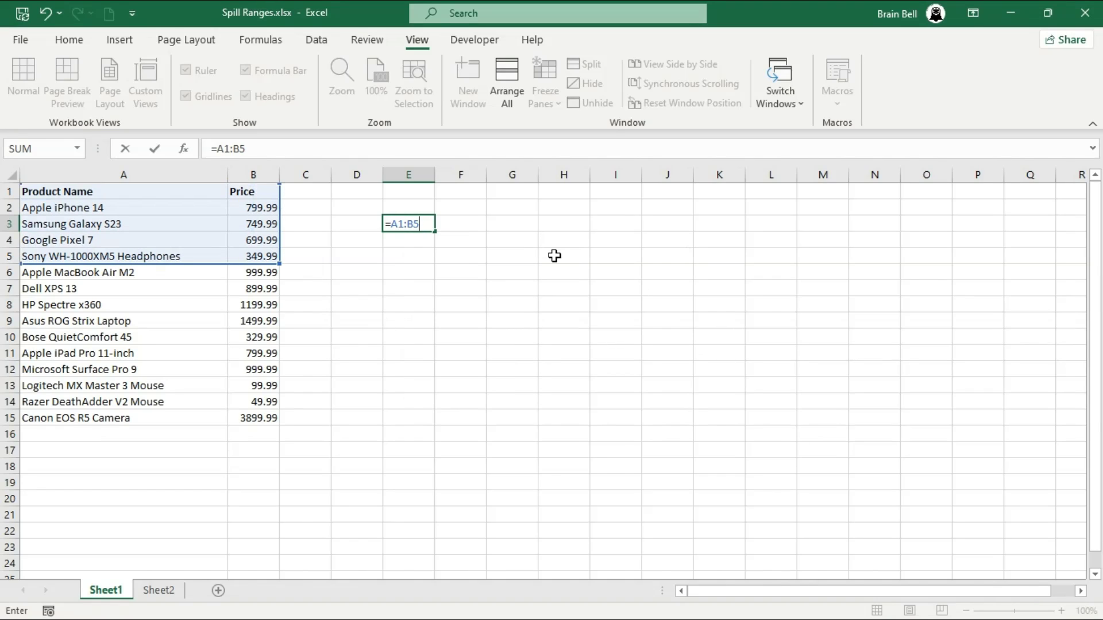
key("Return")
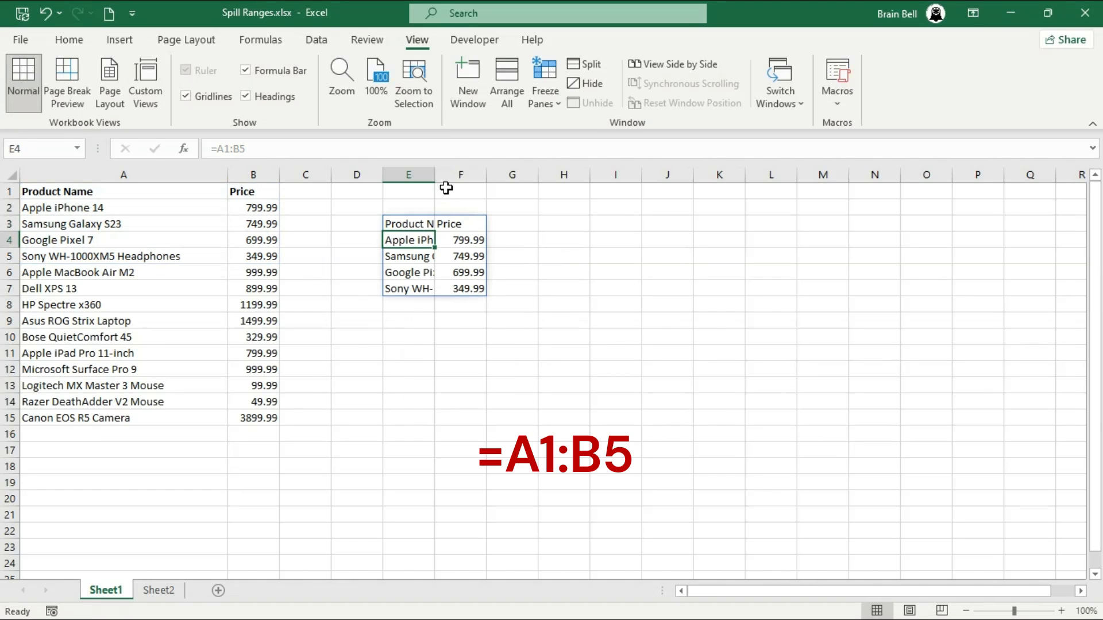
Step: Widen column E so the full product names in the spill are visible
left_click_drag(435, 175, 482, 182)
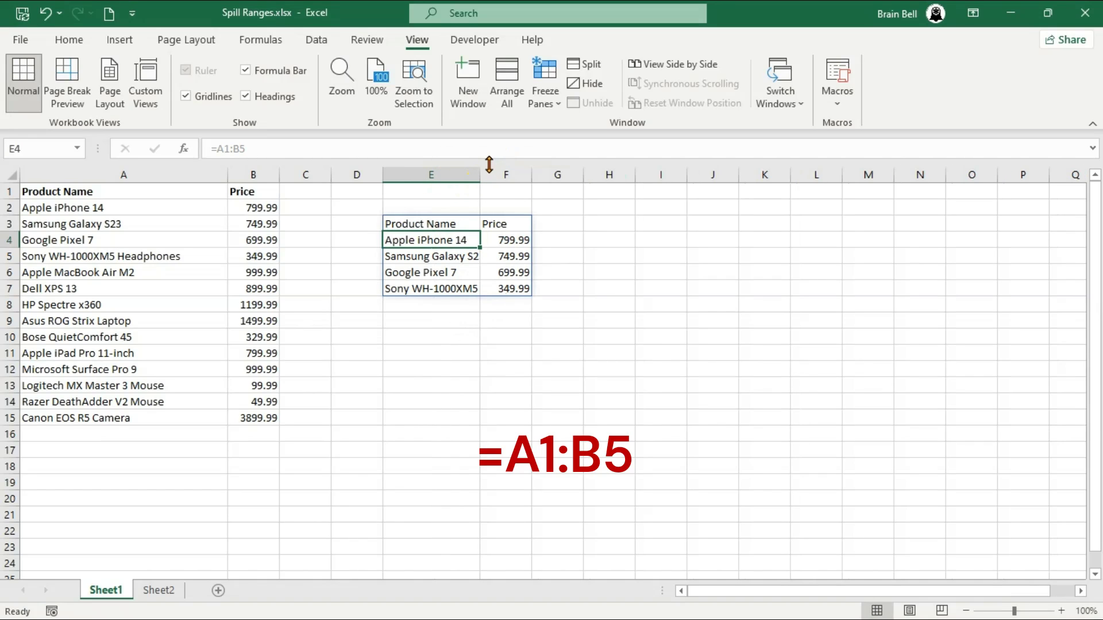
left_click_drag(483, 172, 494, 172)
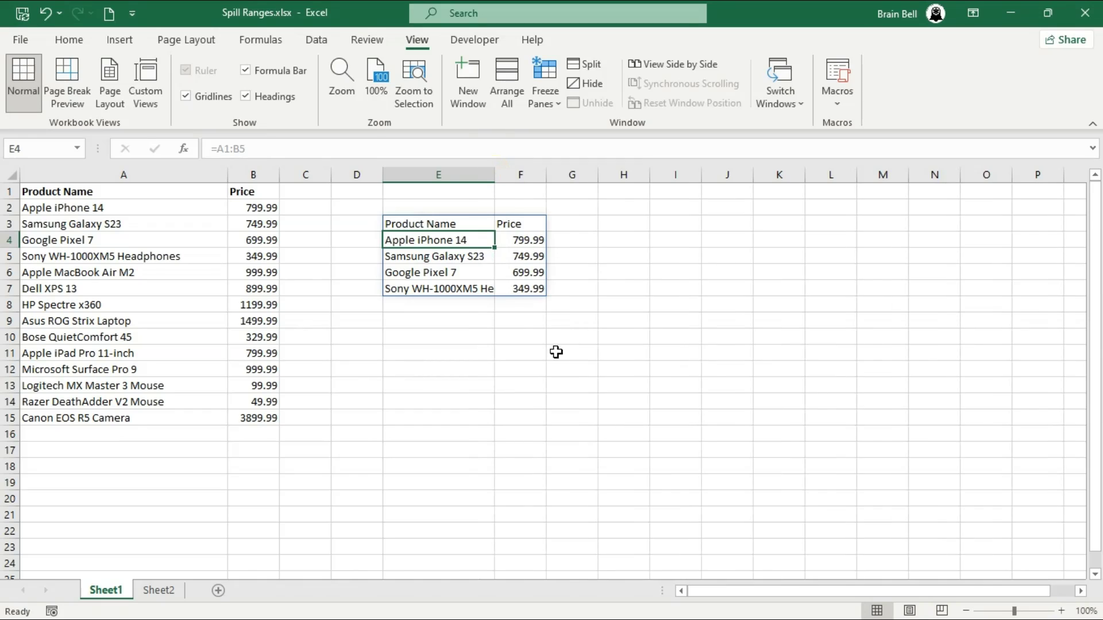
left_click(437, 225)
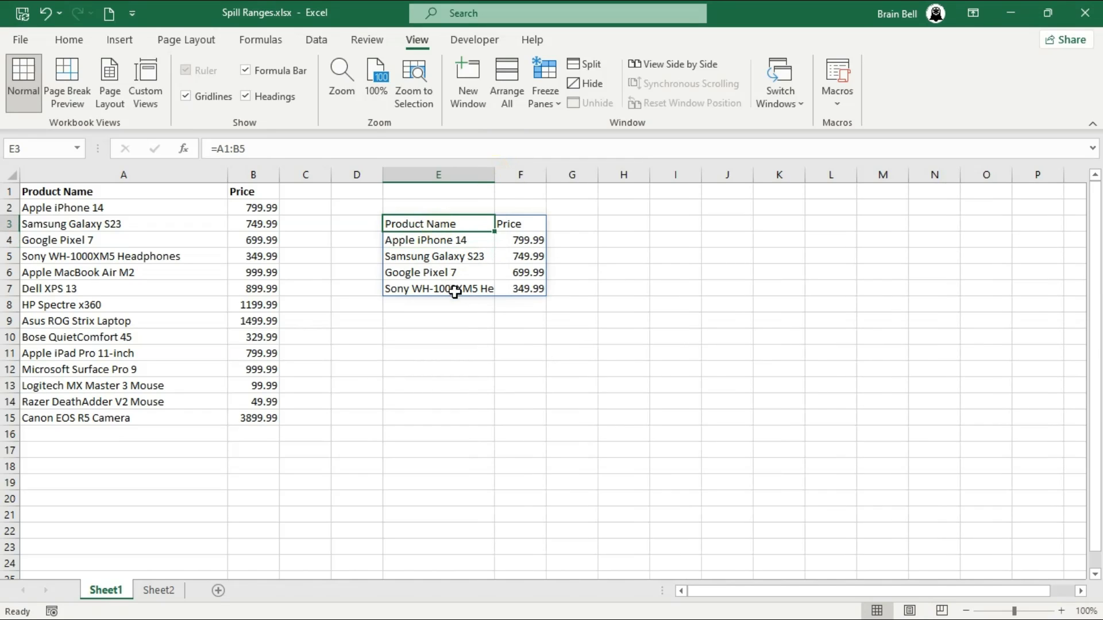
Step: Try deleting spilled cell E5, triggering the 'We can't delete this value' notice
double_click(446, 226)
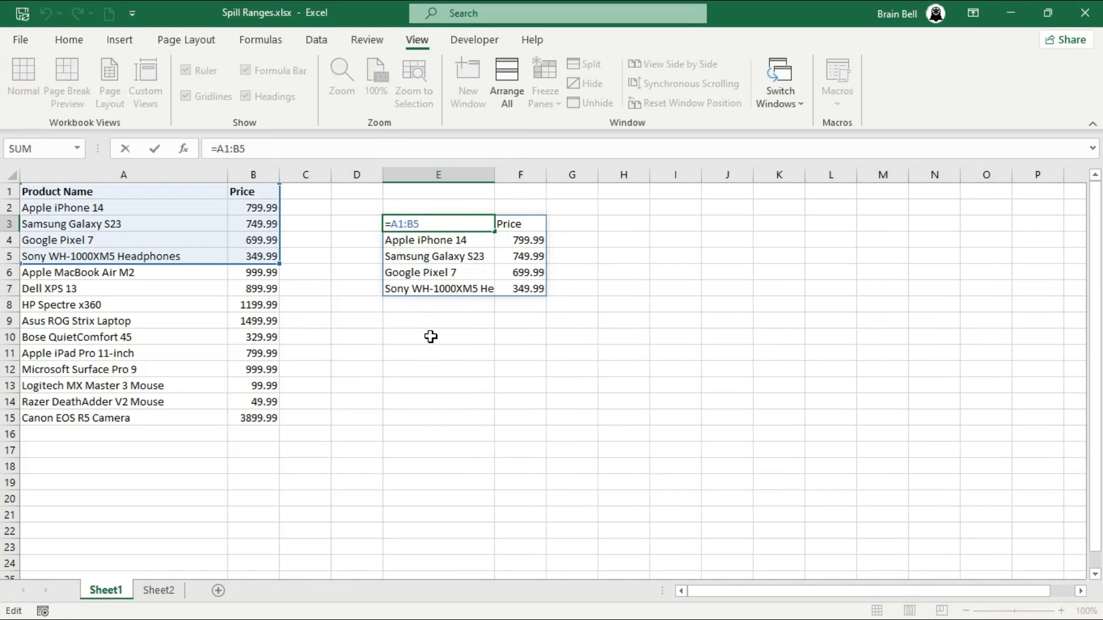
left_click(438, 253)
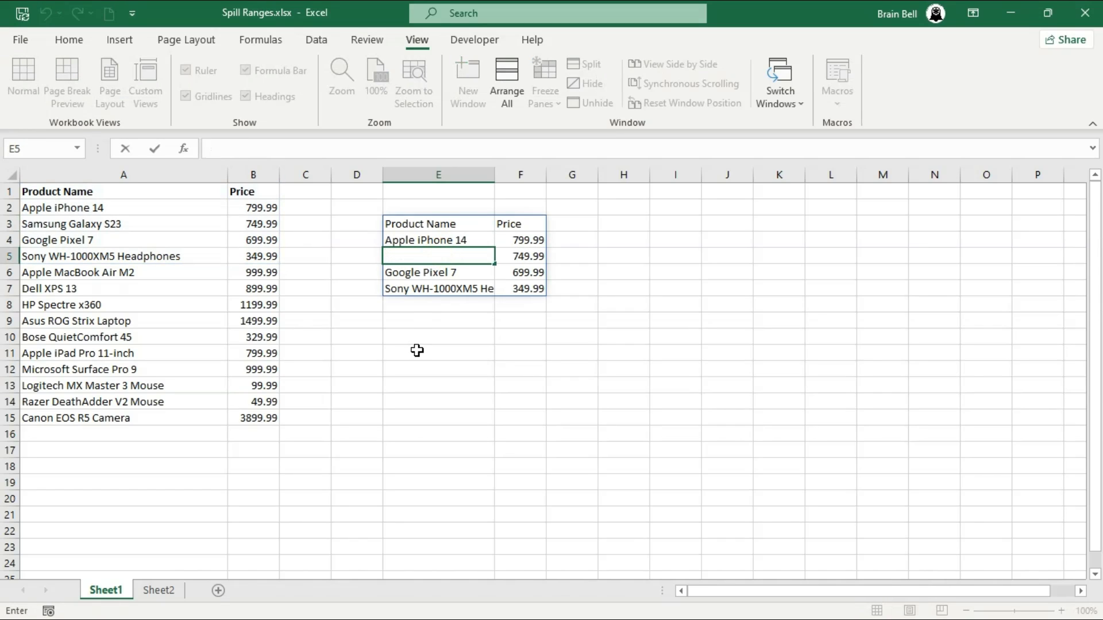
left_click(423, 287)
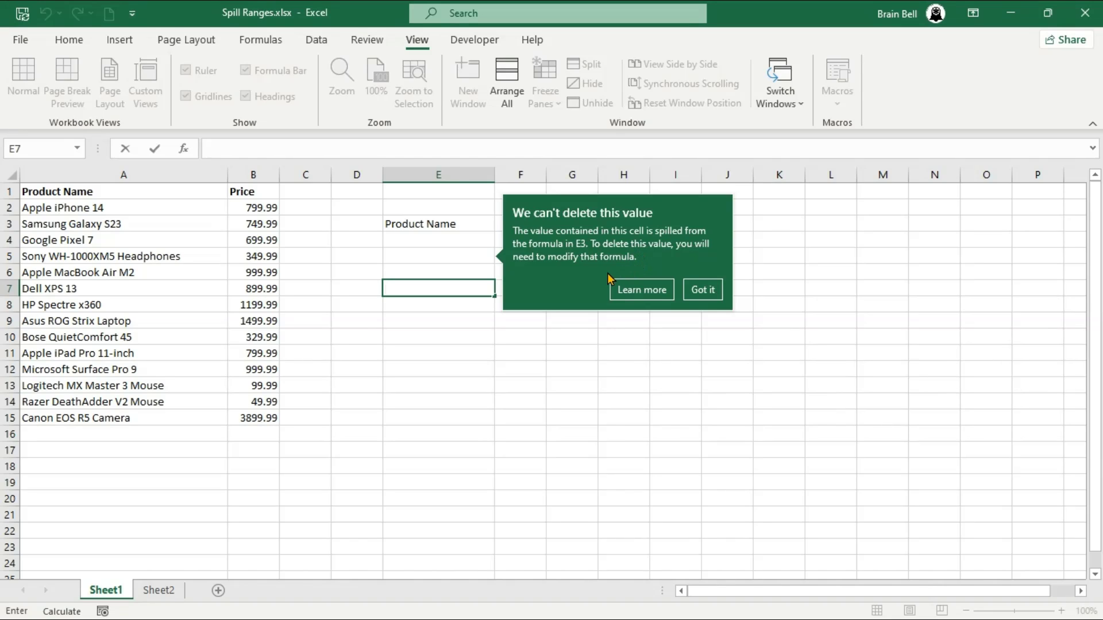
Step: Dismiss the notice and enter 'Some Value' in E7, turning E3 into #SPILL!
left_click(701, 290)
key("Return")
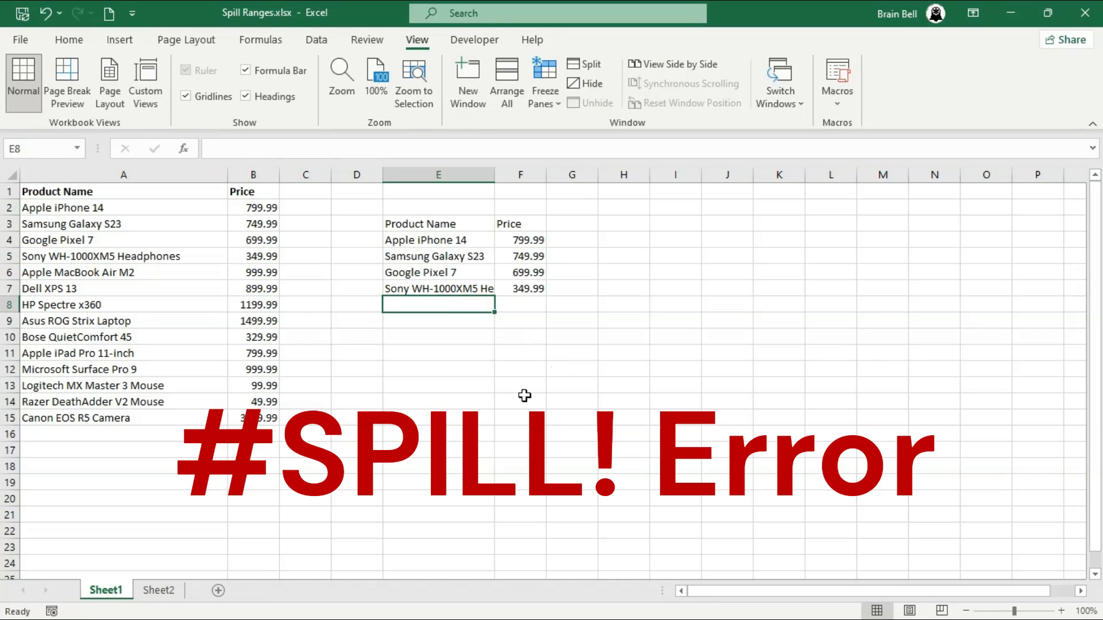
left_click(437, 287)
type("Some")
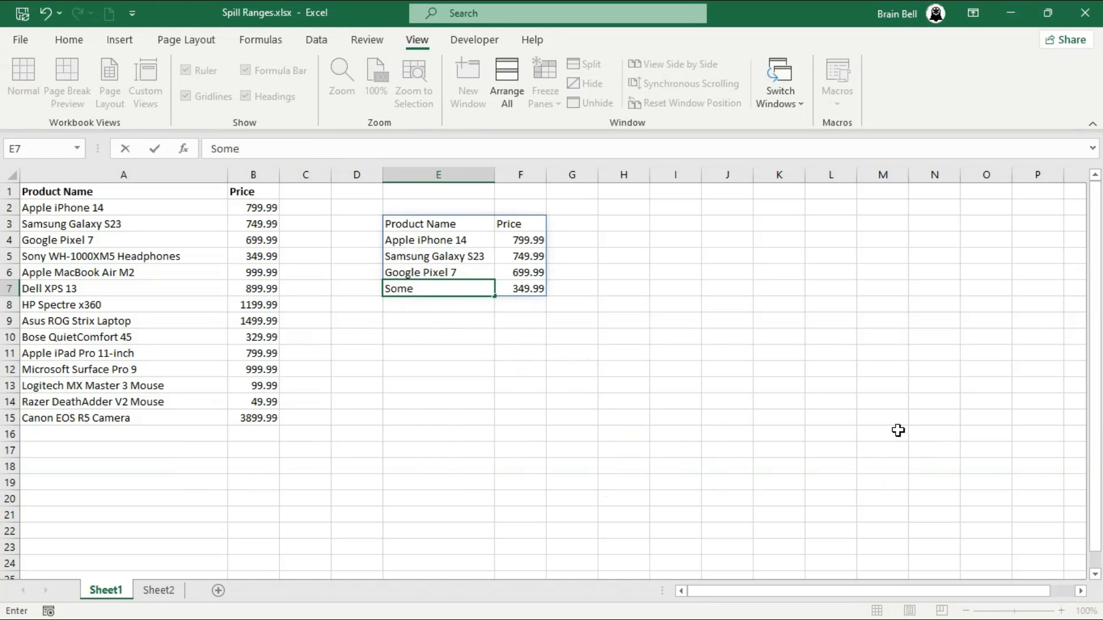
type(" vALU")
key("BackSpace")
key("BackSpace")
key("BackSpace")
type("Value")
key("Return")
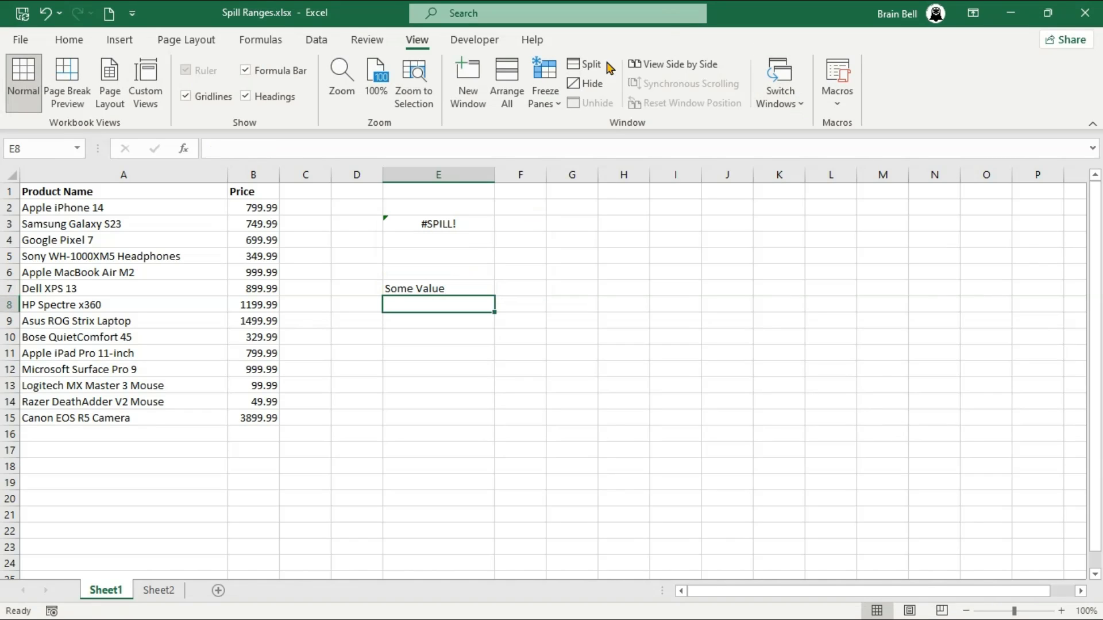
left_click(456, 224)
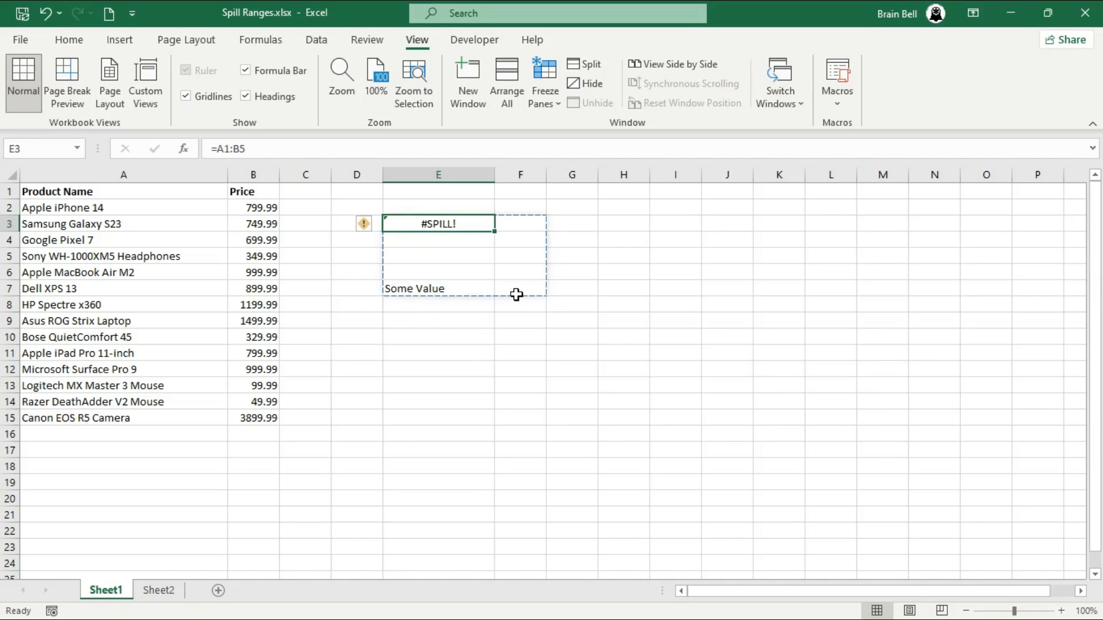
Step: Clear E7 so A1:B5 spills again, then enter 'dfd' in E8
left_click(430, 288)
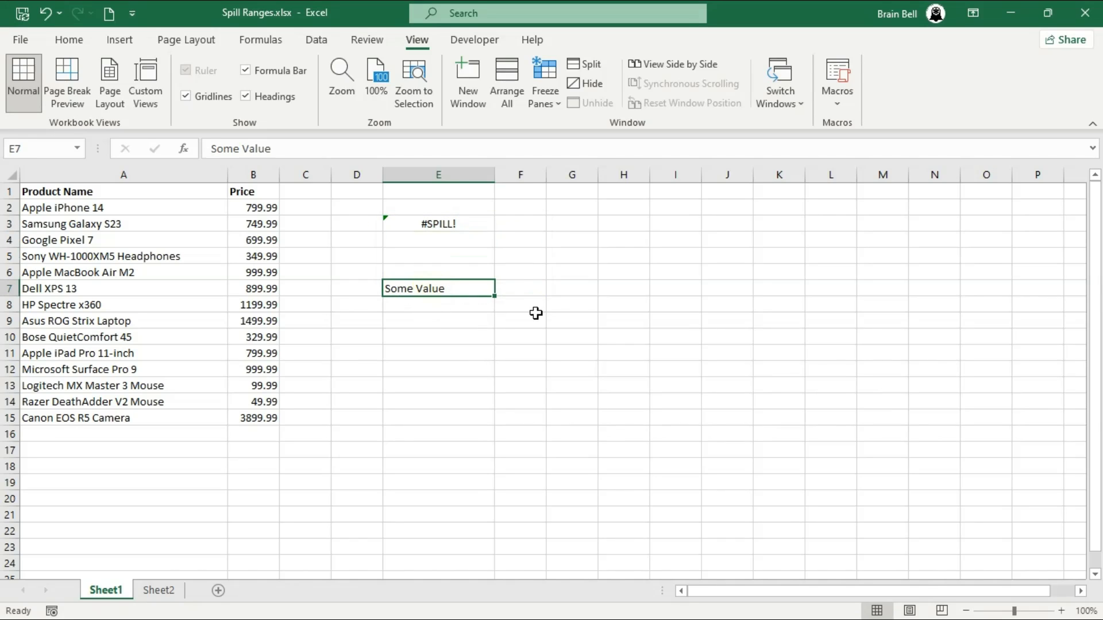
key("Delete")
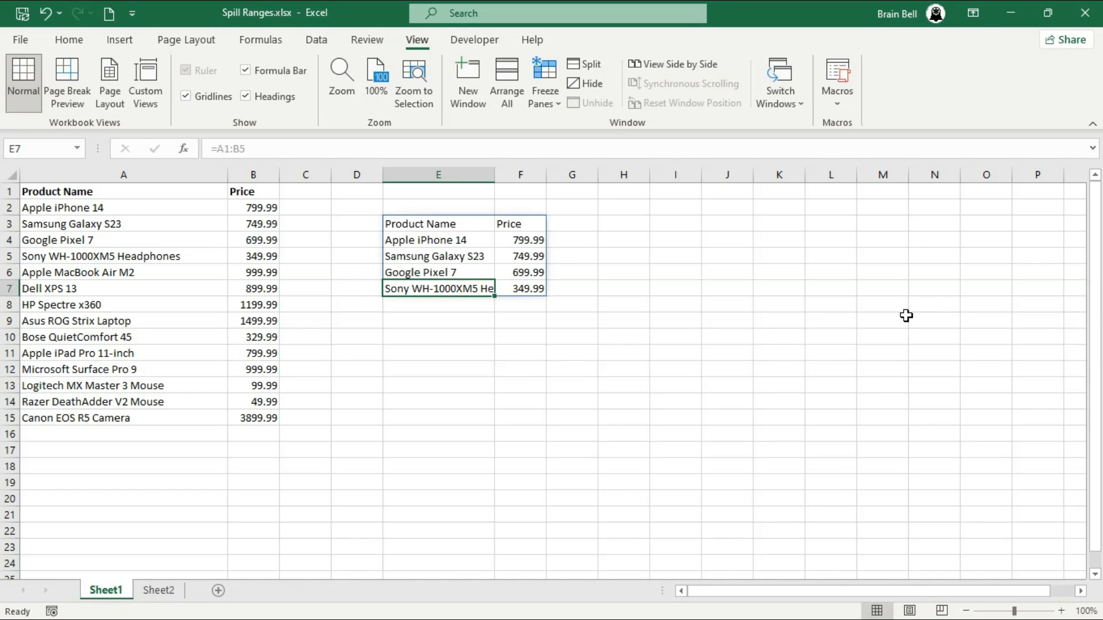
left_click(450, 313)
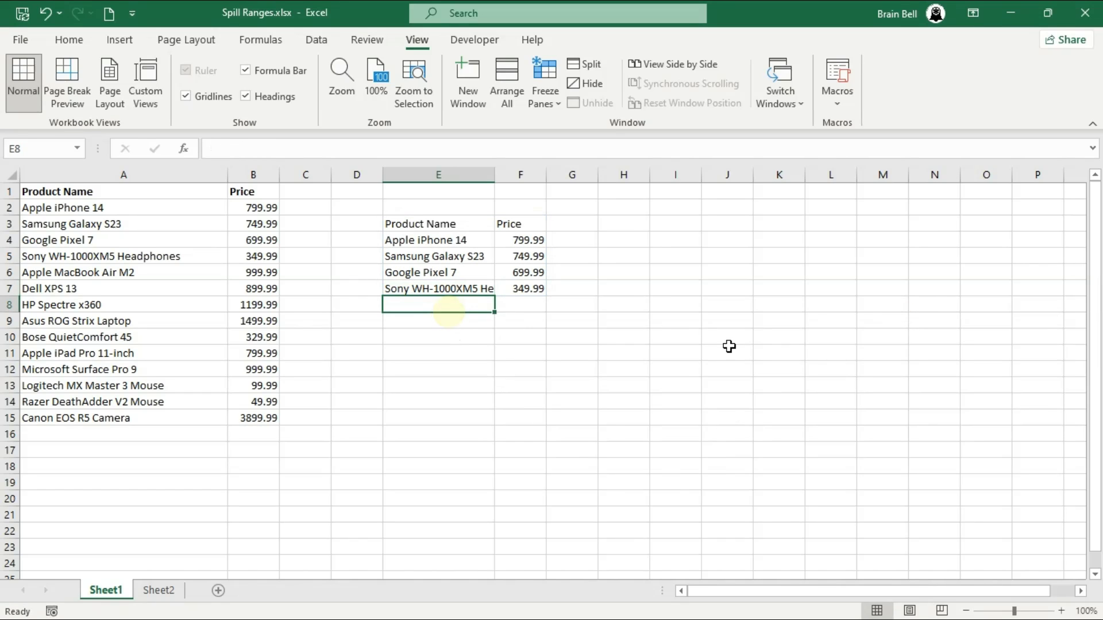
type("dfd")
left_click(540, 386)
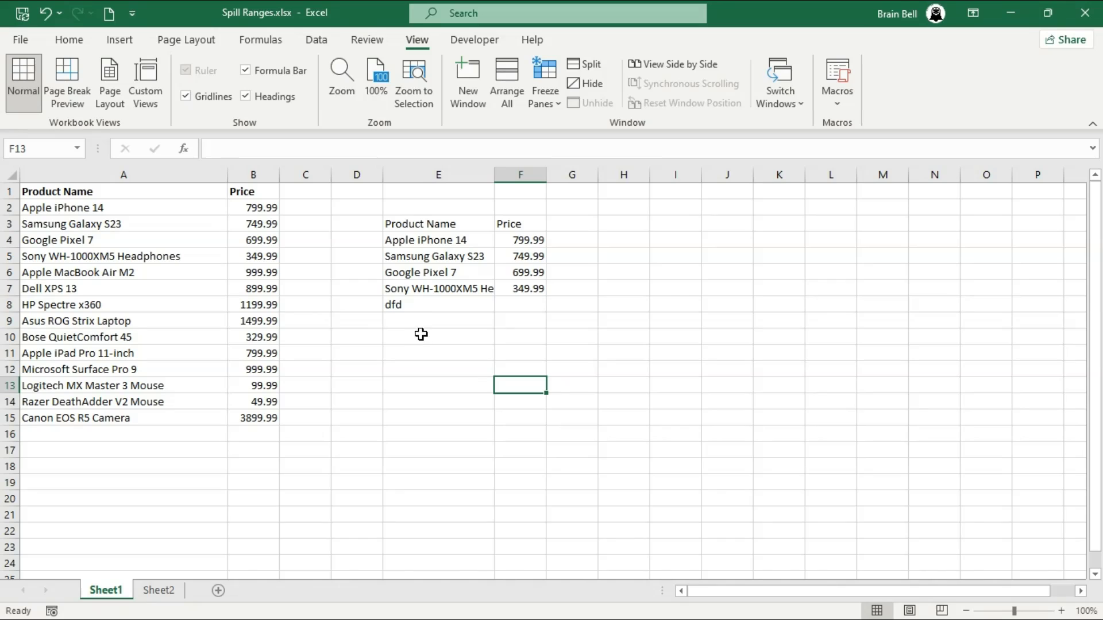
left_click(425, 307)
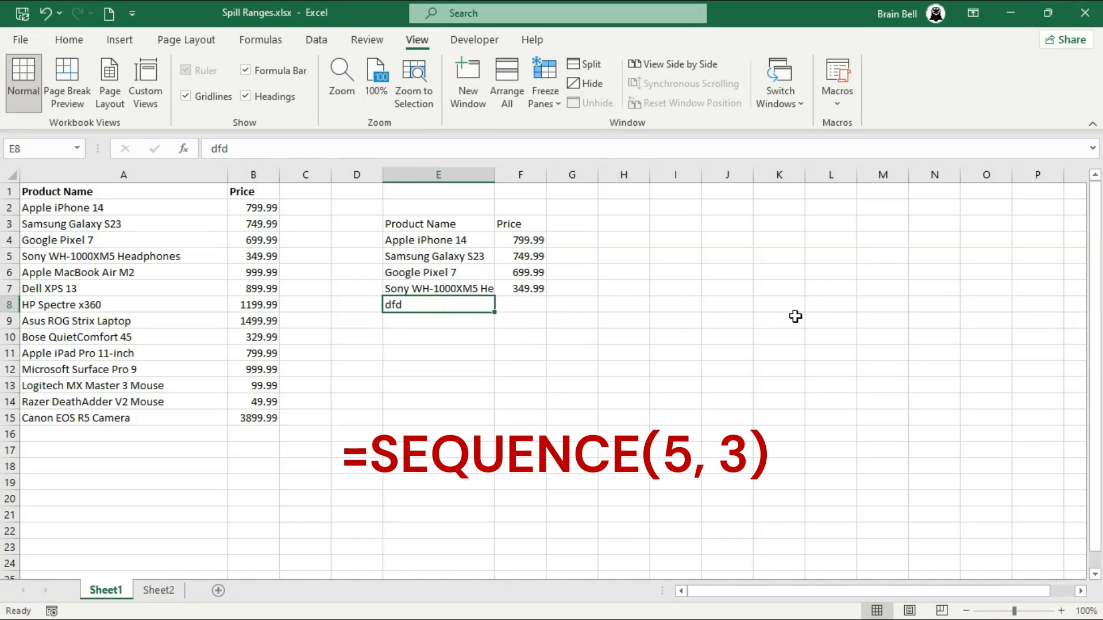
Step: Clear E8 and change E3's formula to =SEQUENCE(5,3), spilling 1 to 15 across E3:G7
key("Delete")
left_click(405, 224)
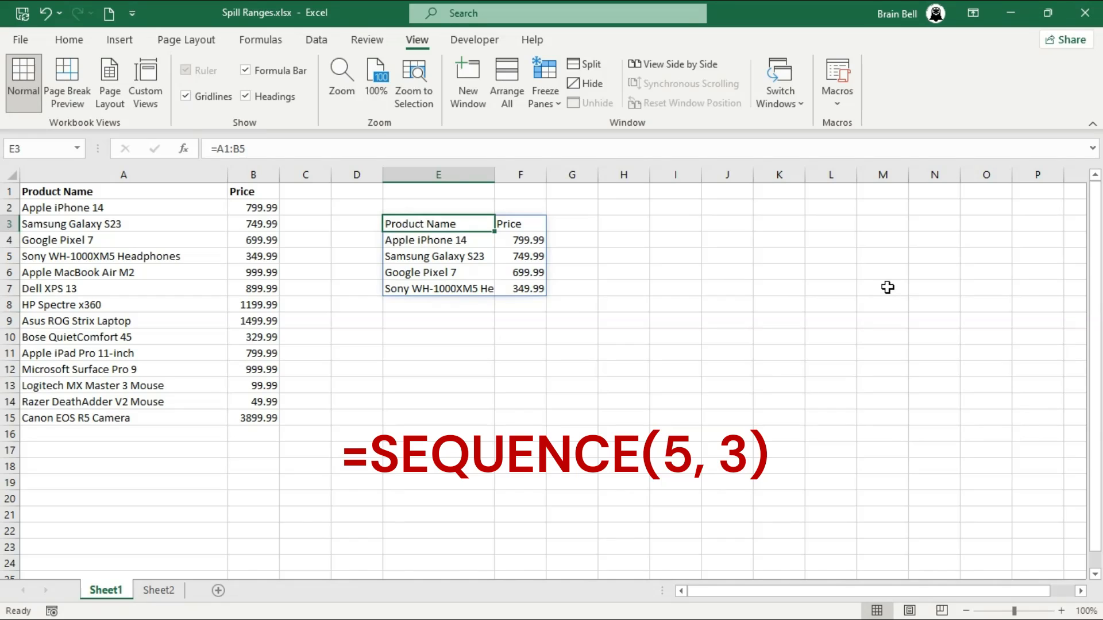
key("F2")
key("BackSpace")
key("BackSpace")
key("BackSpace")
key("BackSpace")
key("BackSpace")
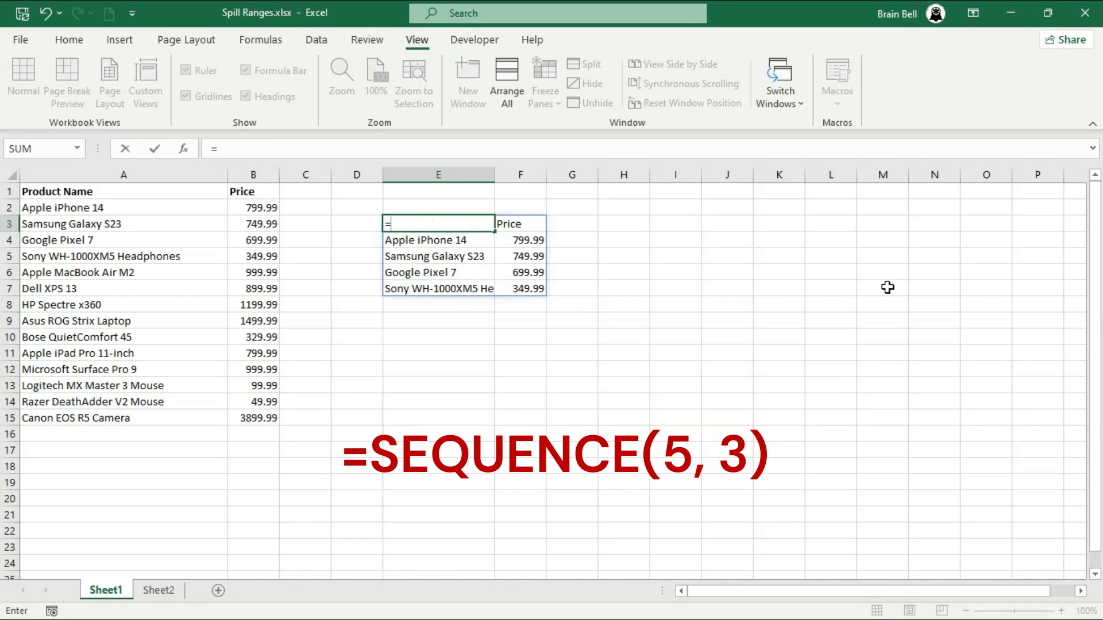
type("SEQUENCE")
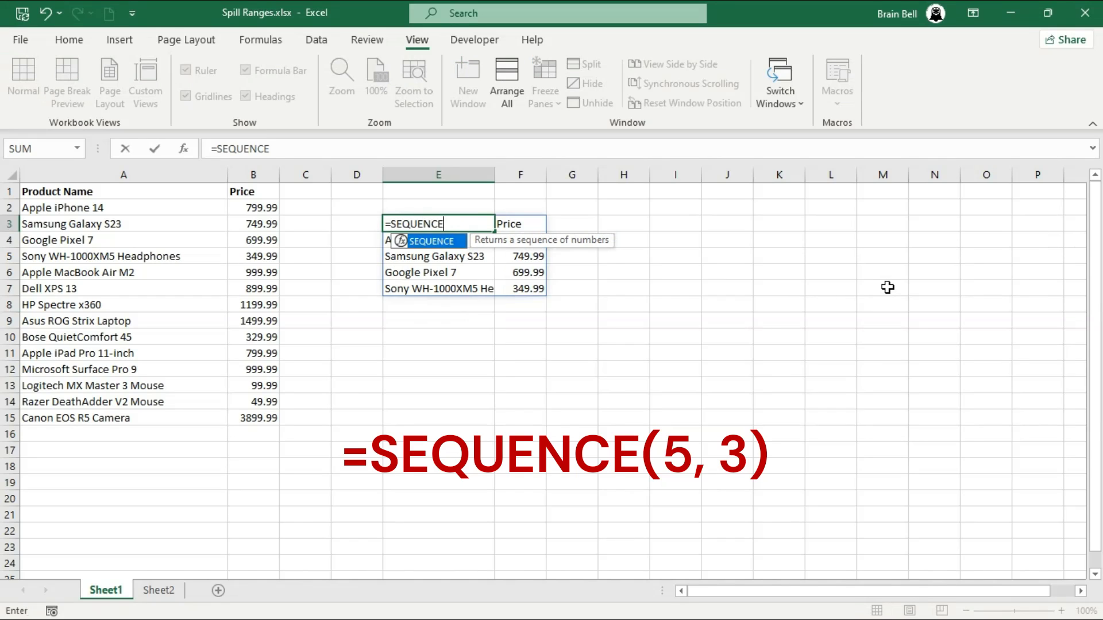
type("(")
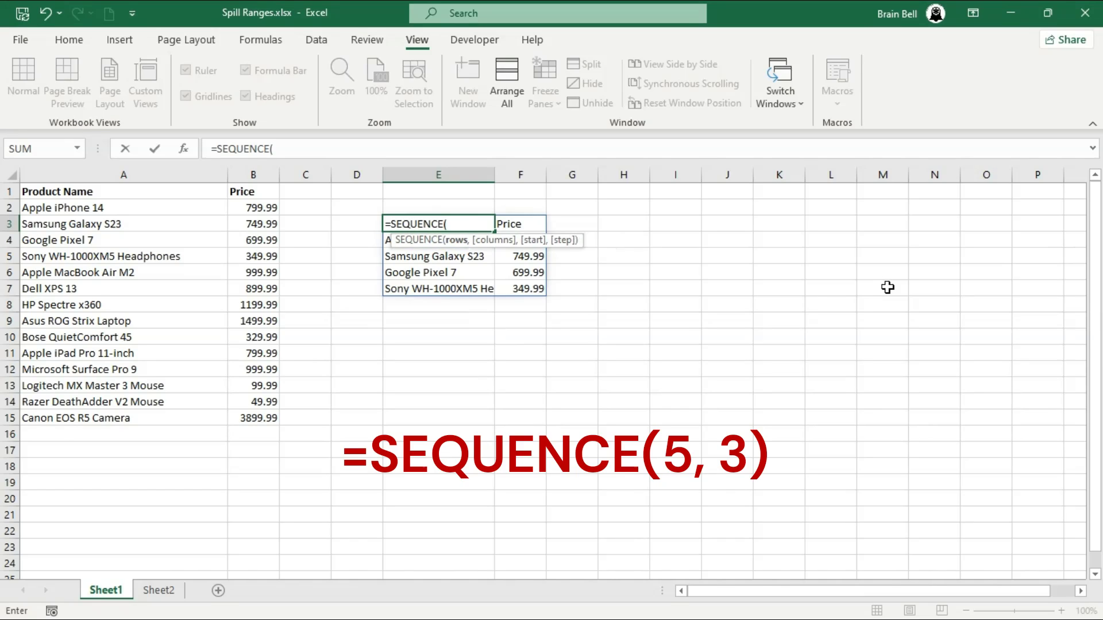
type("5,3")
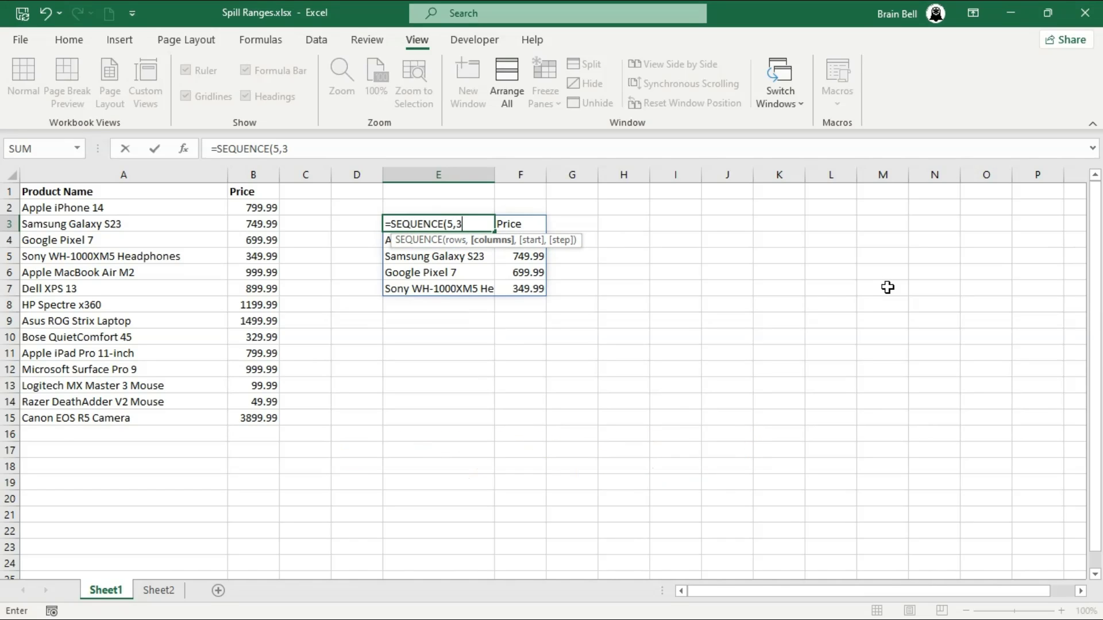
type(")")
key("Return")
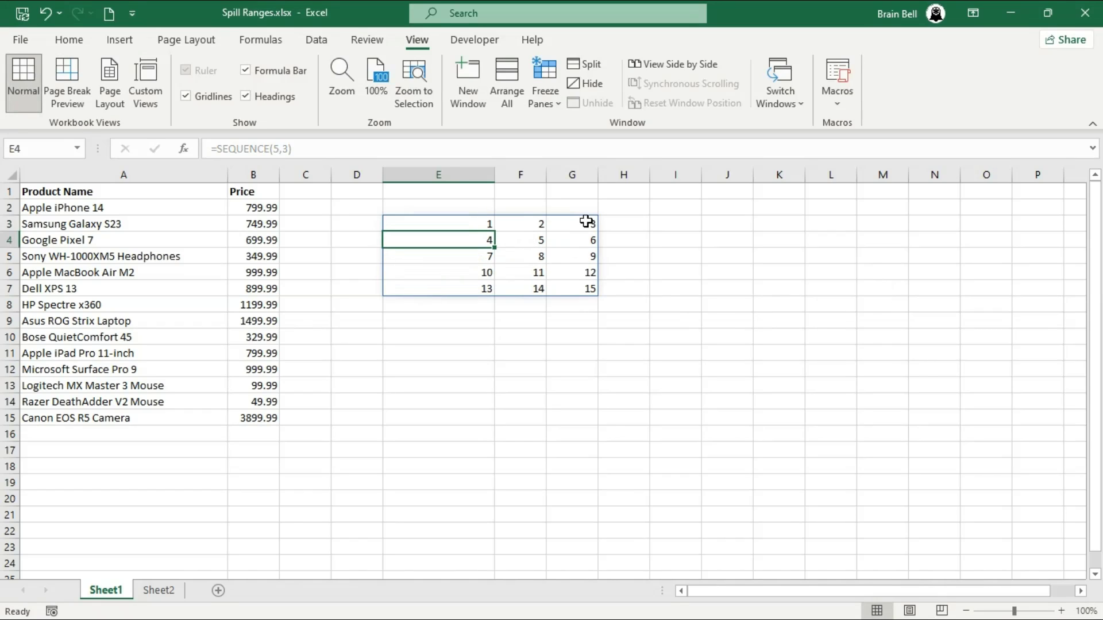
Step: Enter SOME VALUE in E7 to break the spill, then delete it to restore the grid
left_click(484, 289)
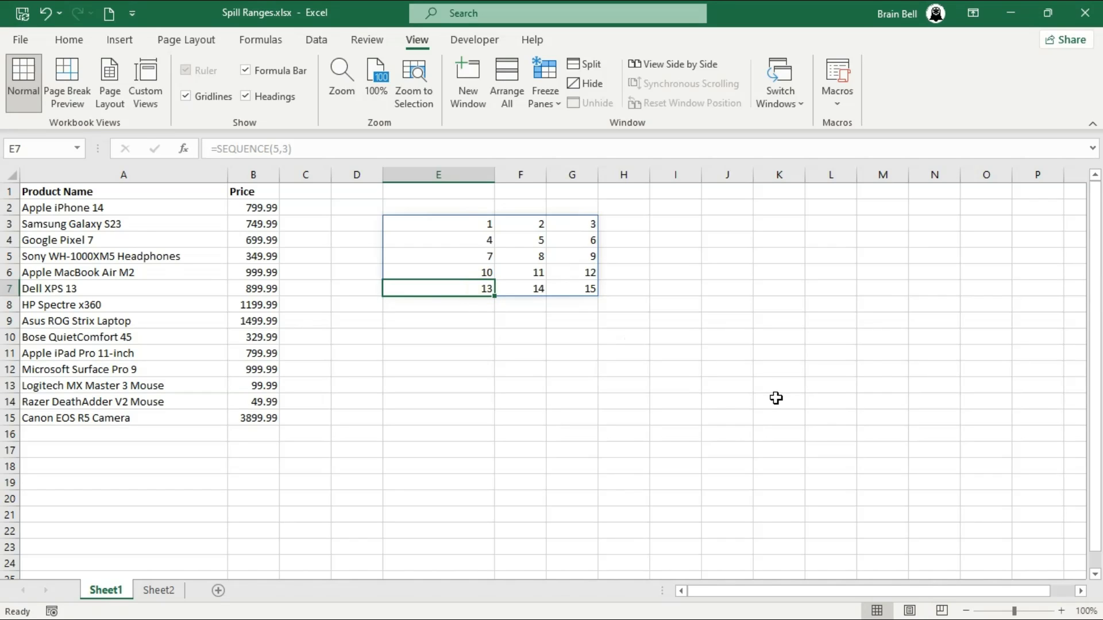
type("SOME VALUE")
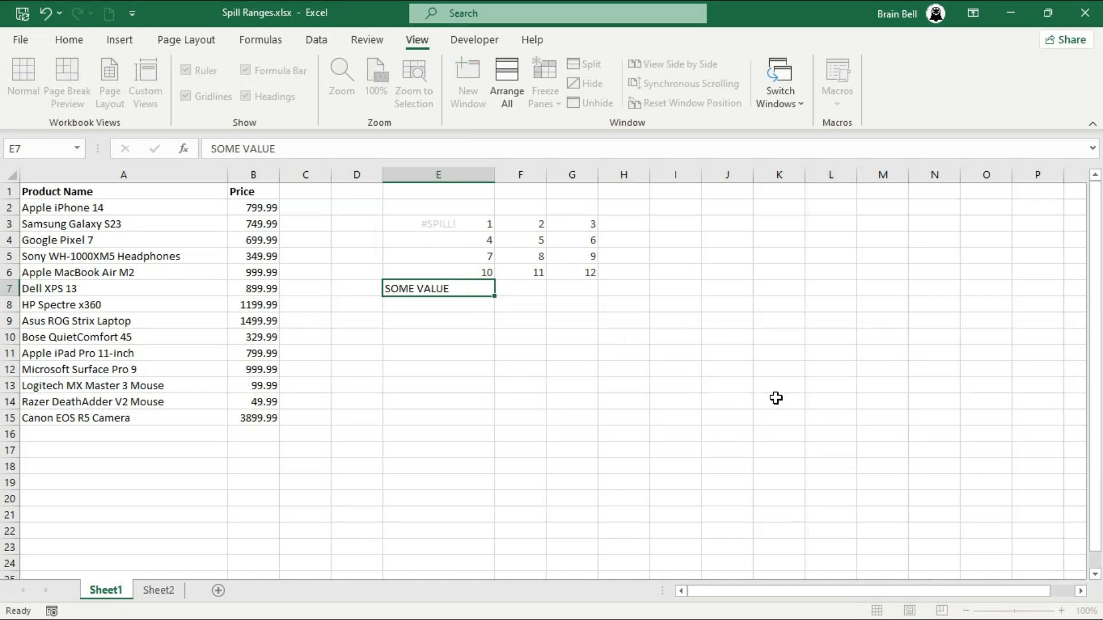
key("Return")
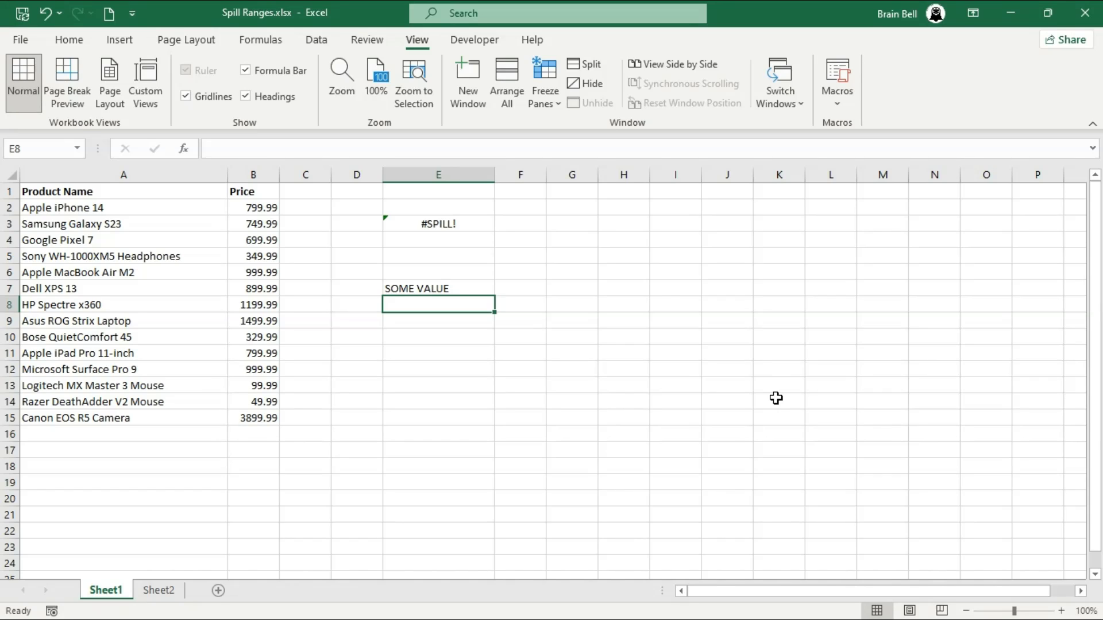
key("Up")
key("Delete")
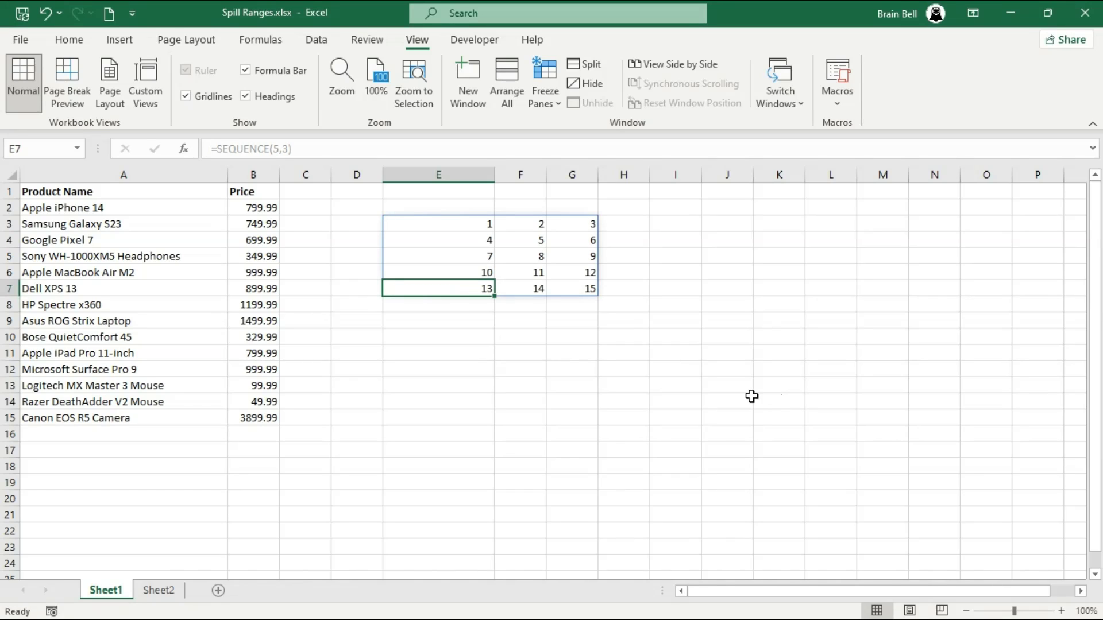
left_click(454, 293)
left_click(457, 224)
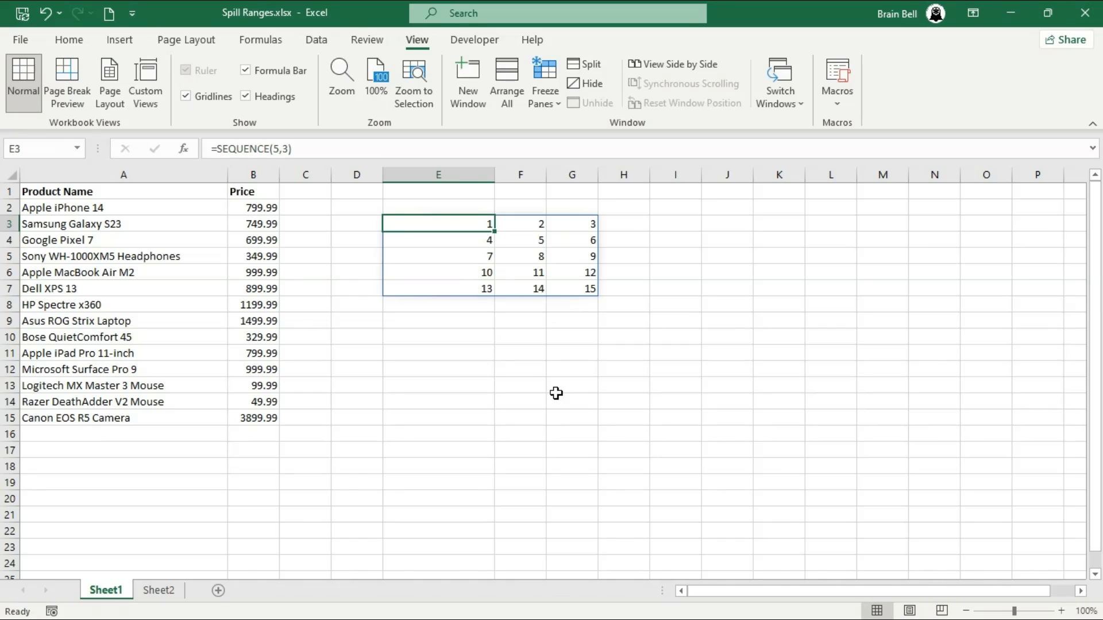
Step: Enter =SORT(A2:B15,2,-1) in E3 to list products by price descending, and widen column E
type("=SORT(")
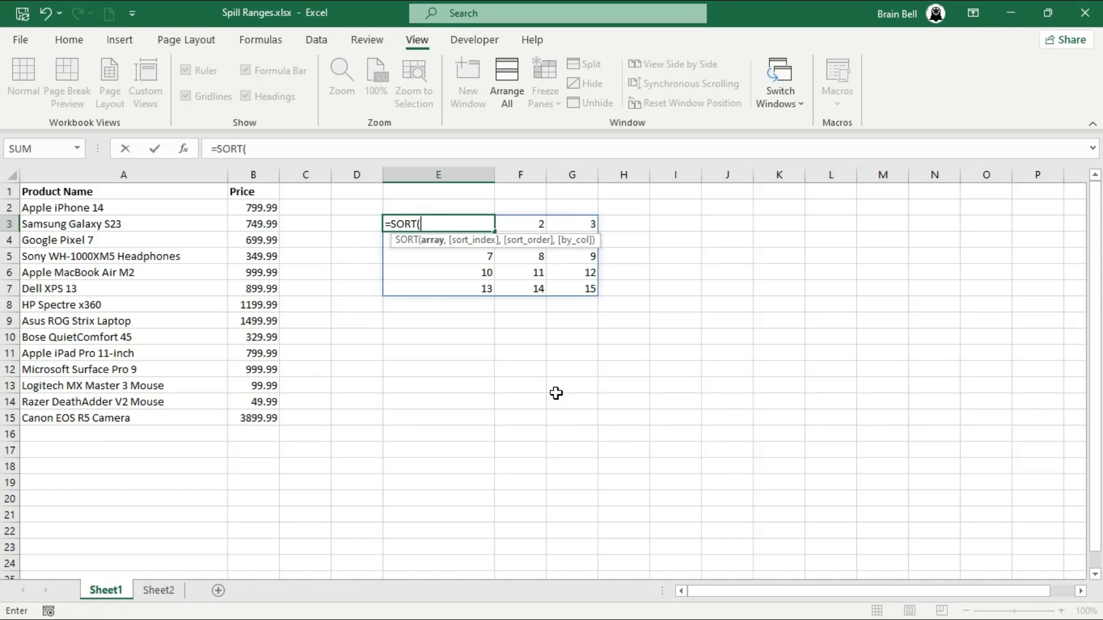
key("Left")
key("Left")
key("Left")
key("Left")
key("Up")
key("shift+Right")
key("shift+Down")
key("shift+Down")
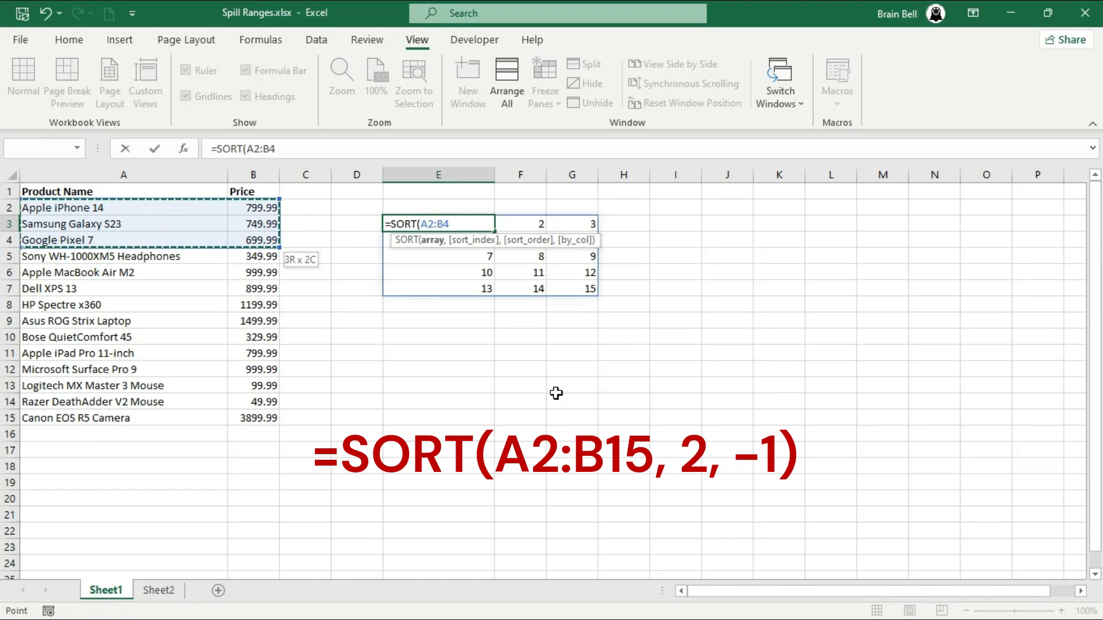
key("shift+Down")
key("shift+Down")
key("shift+Down")
key("shift+Down")
key("shift+Down")
key("shift+Down")
key("shift+Down")
key("shift+Down")
key("shift+Down")
key("shift+Down")
key("shift+Down")
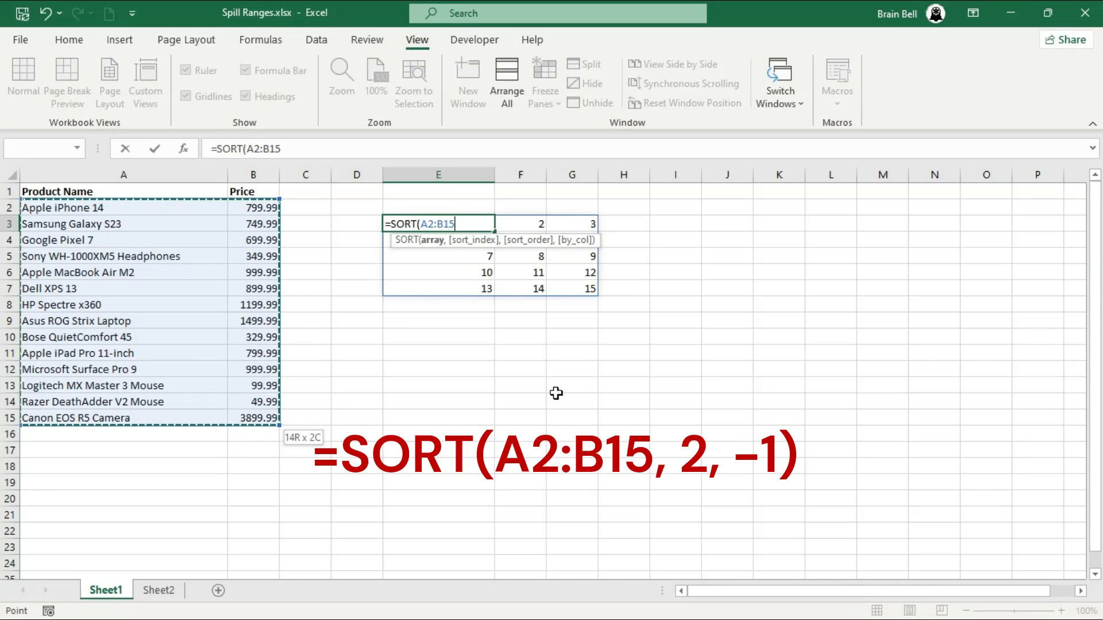
type(",")
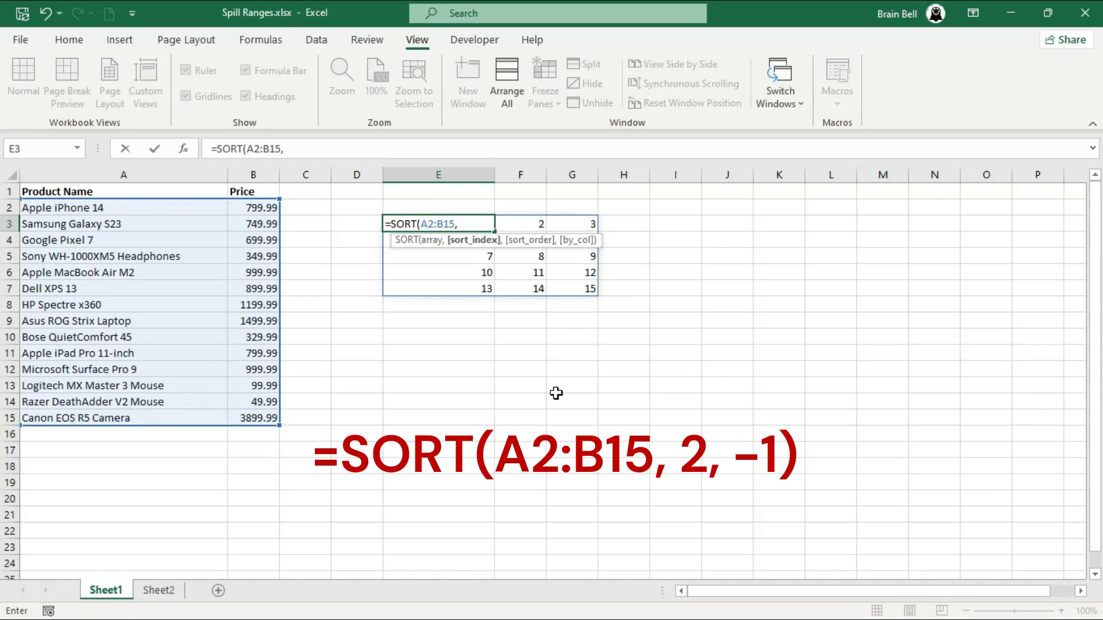
type("2,")
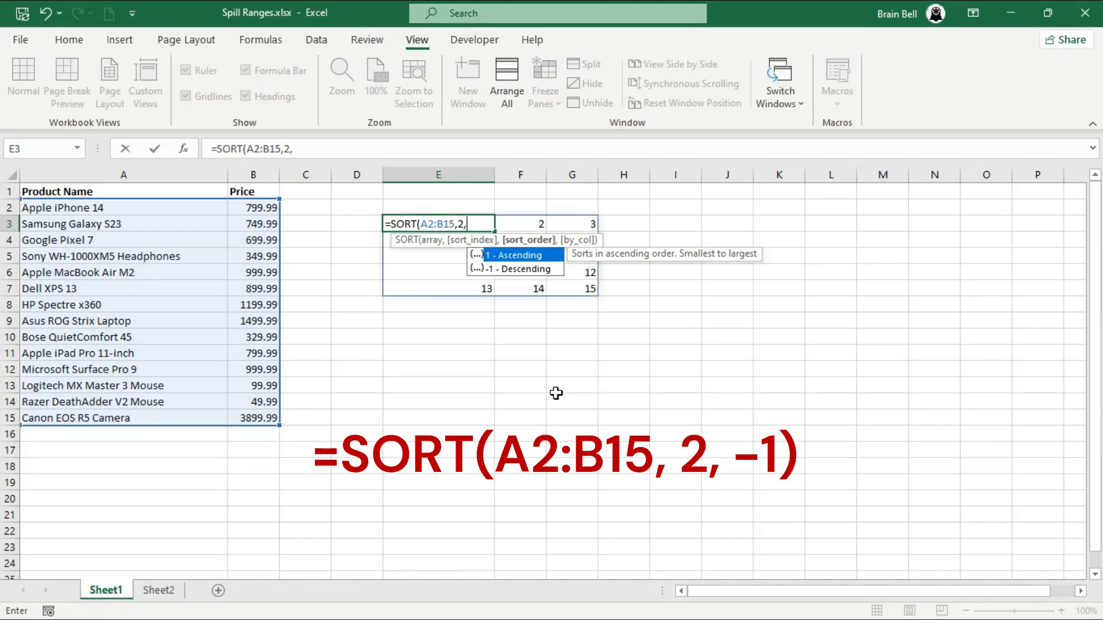
double_click(504, 267)
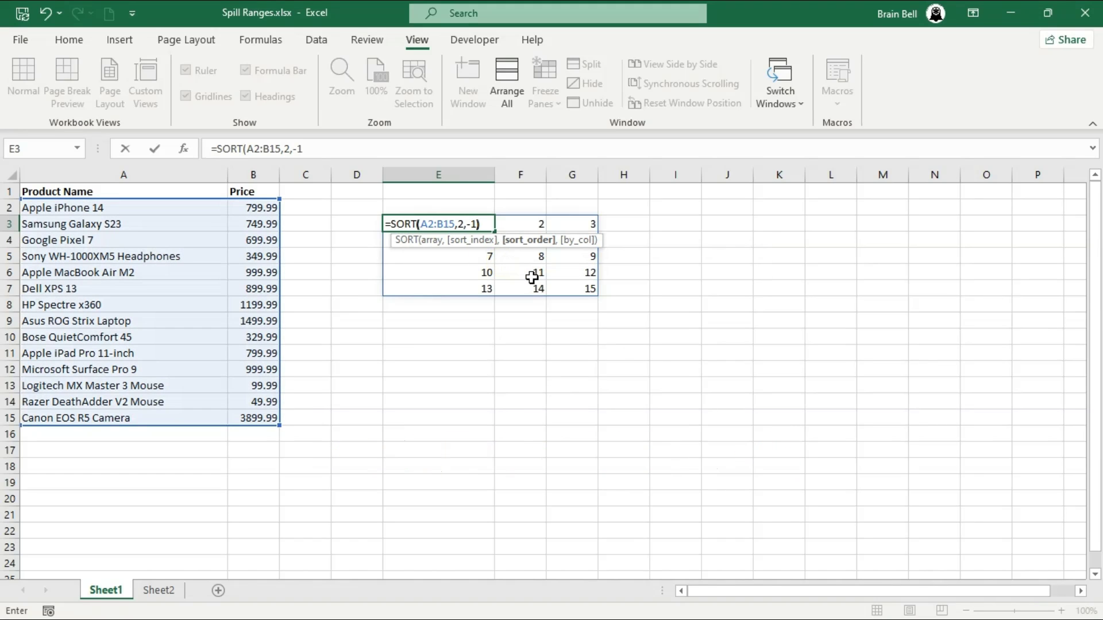
type(")")
key("Return")
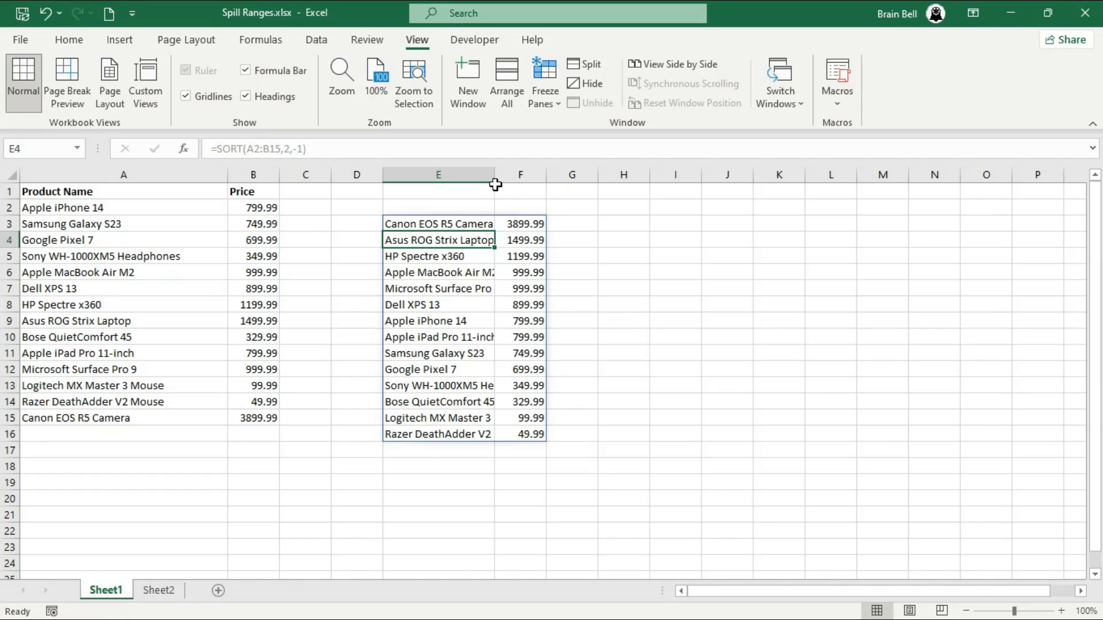
left_click_drag(494, 178, 557, 180)
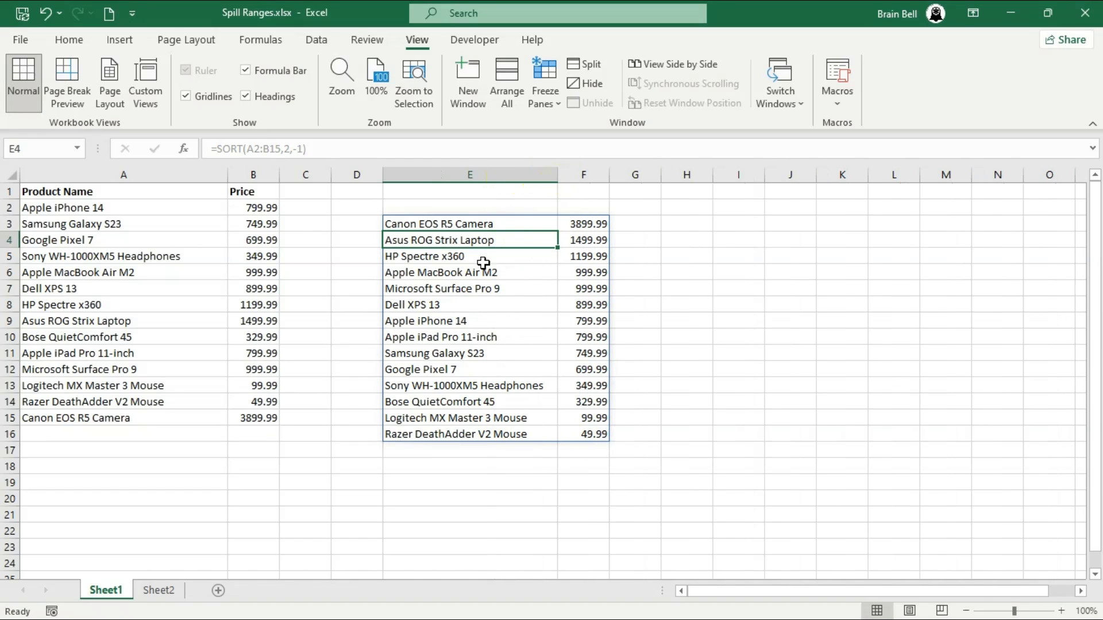
left_click(459, 227)
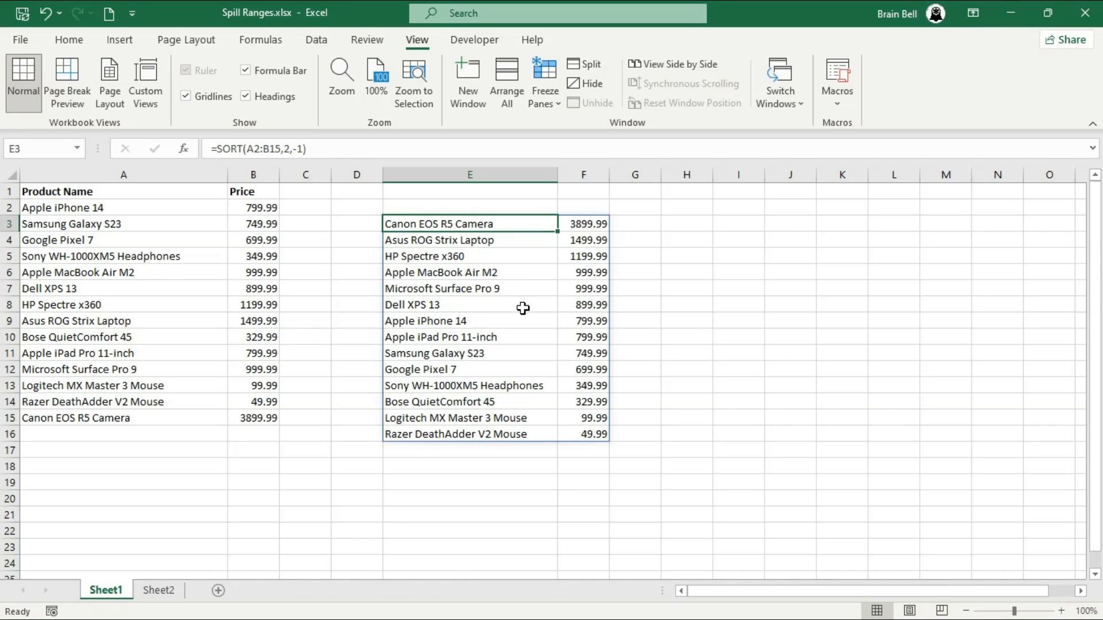
Step: Enter =E3 in I3, referencing the top cell of the sorted spill
left_click(729, 225)
type("=")
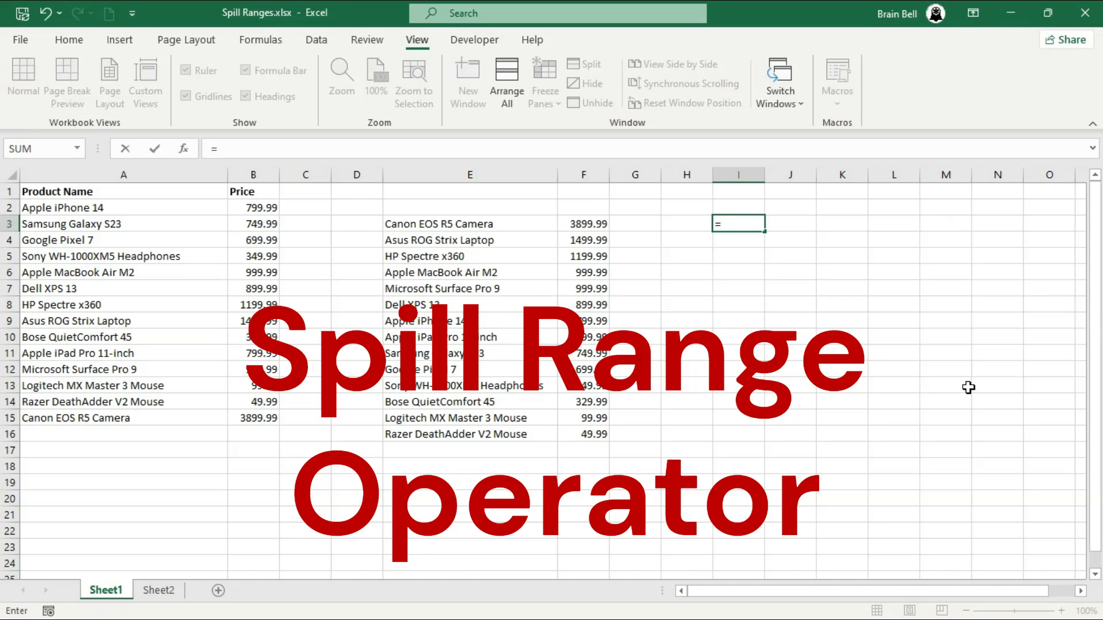
key("Left")
key("Left")
key("Left")
key("Left")
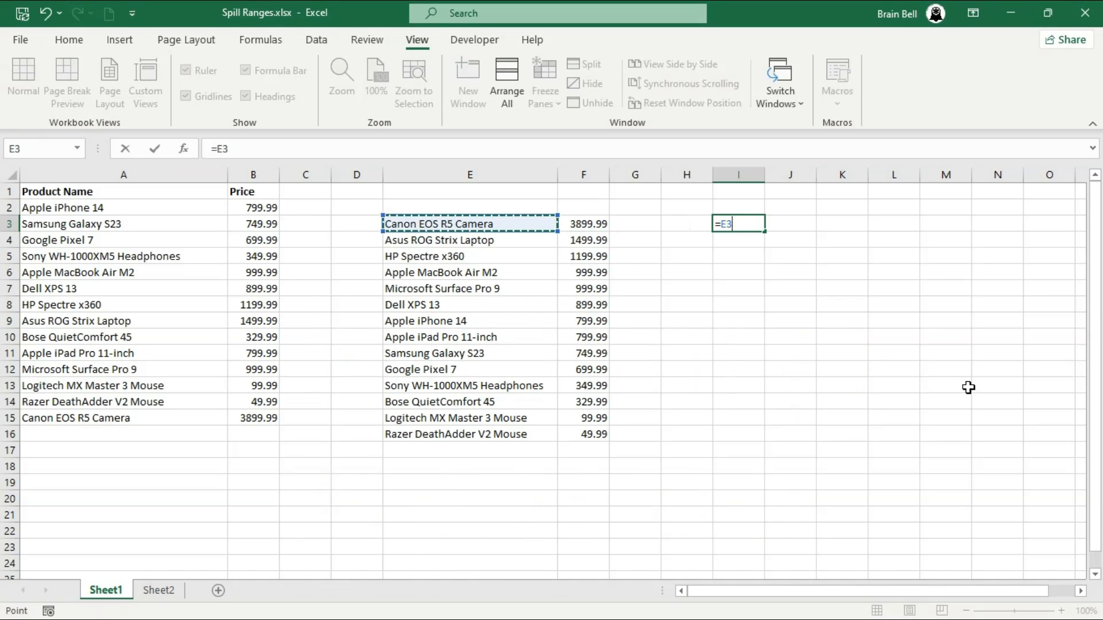
key("Return")
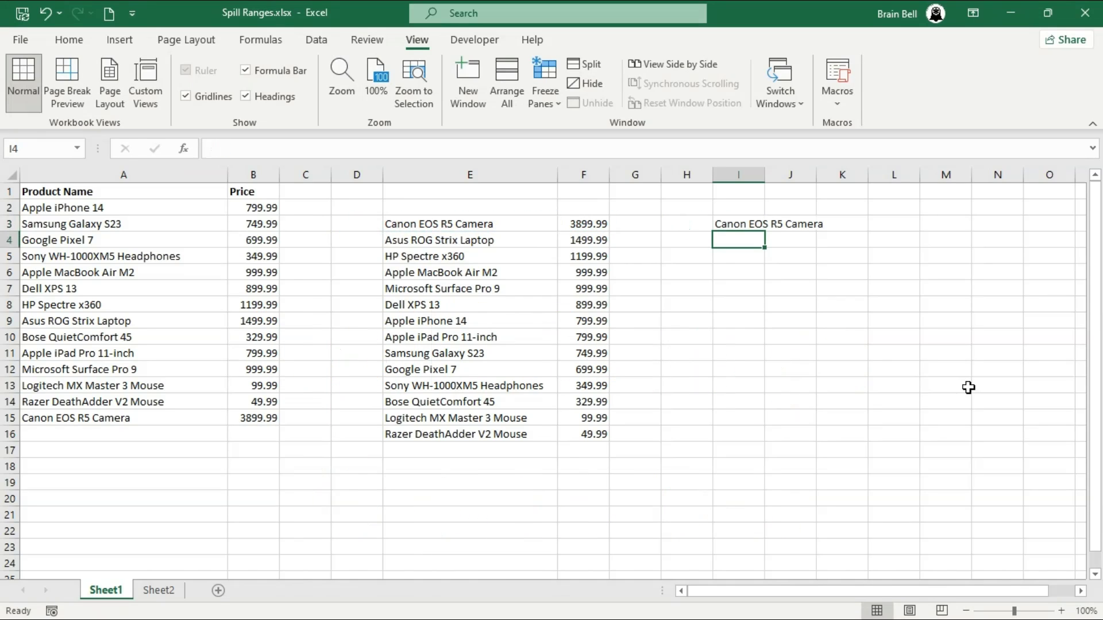
key("Up")
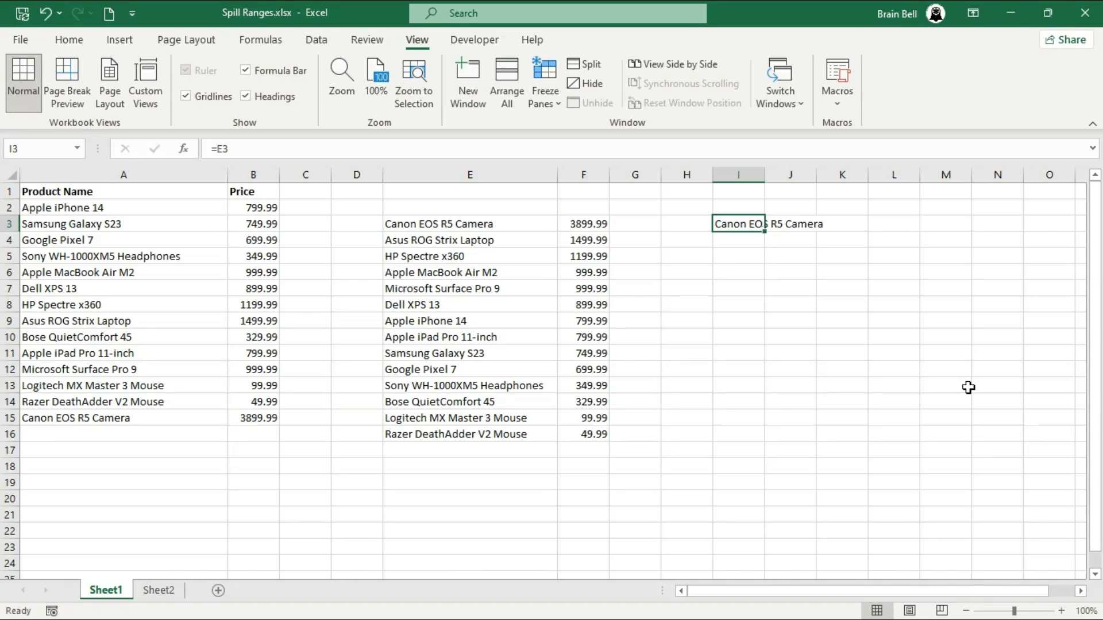
Step: Change I3 to =E3# to mirror the whole sorted spill, and widen column I
left_click(734, 224)
double_click(734, 224)
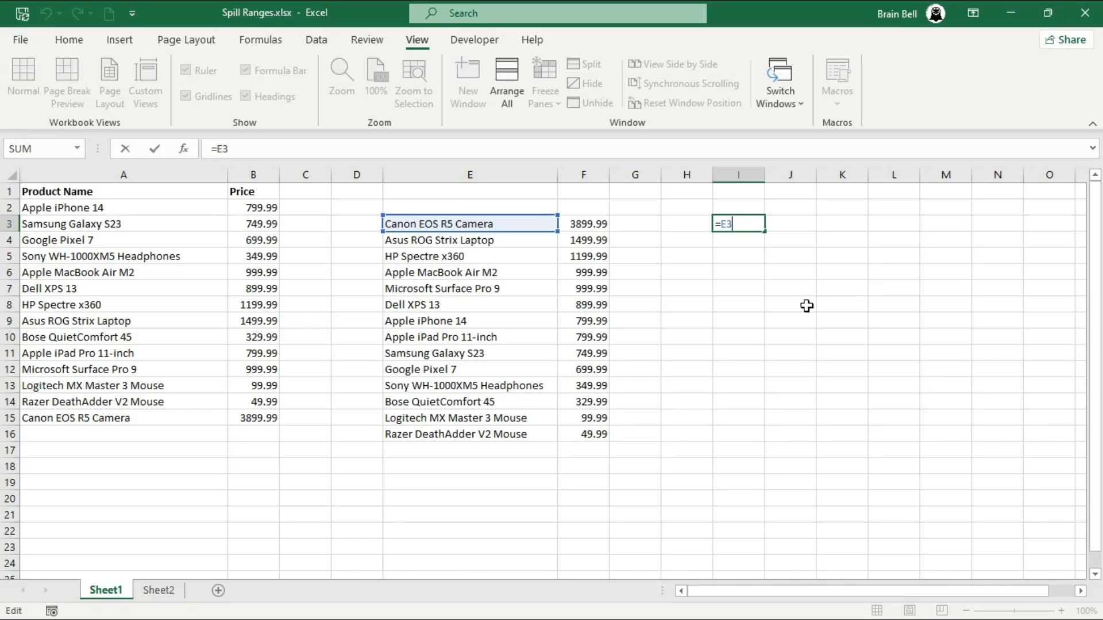
type("#")
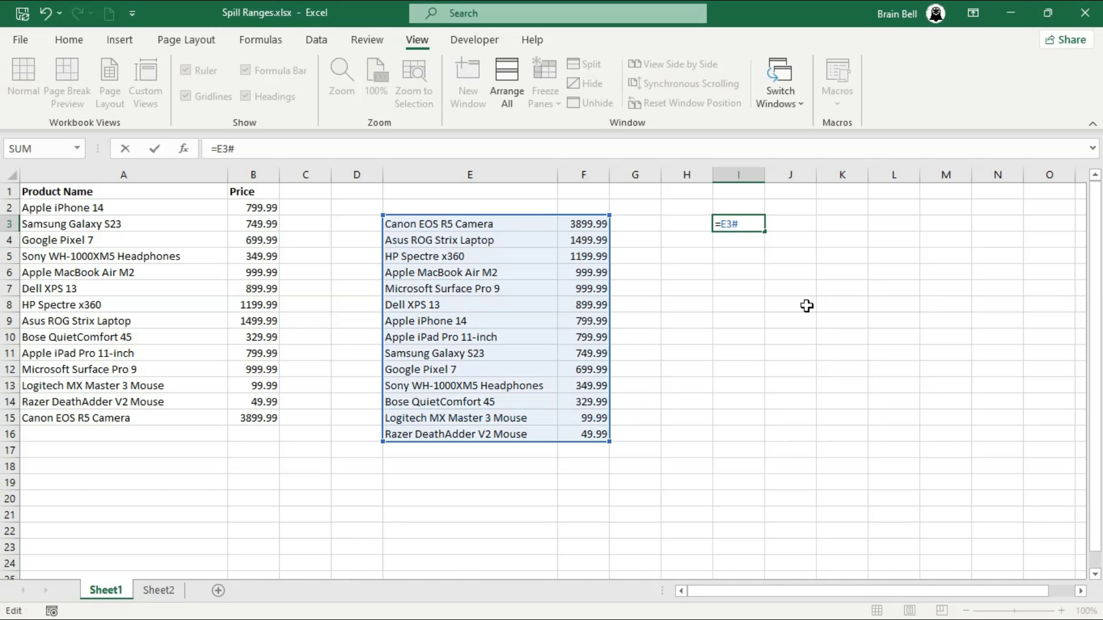
key("Return")
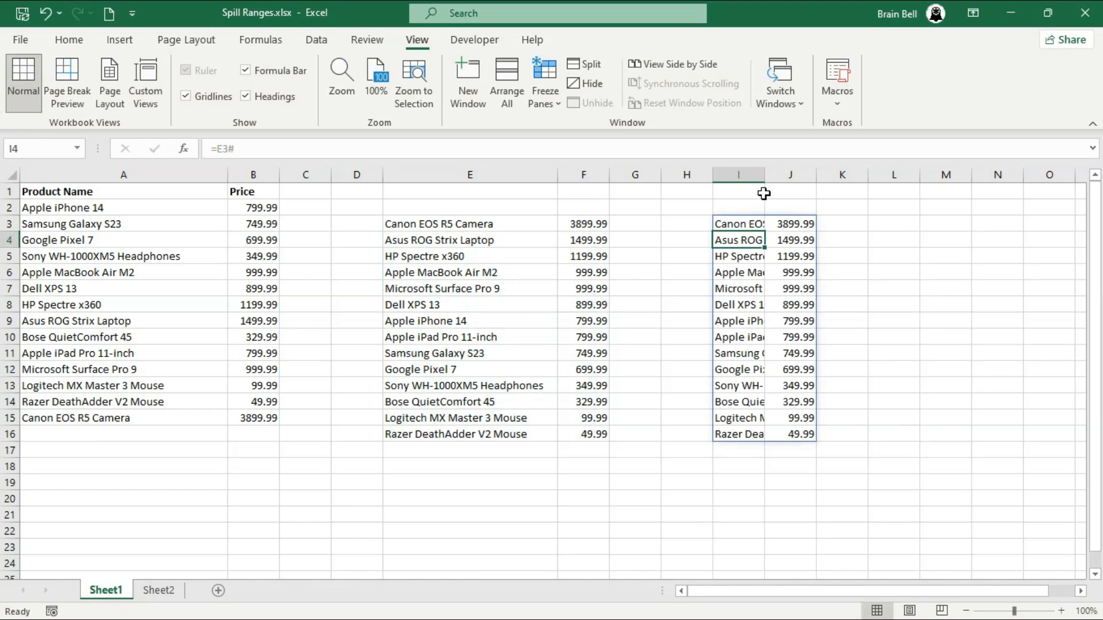
left_click_drag(765, 179, 856, 182)
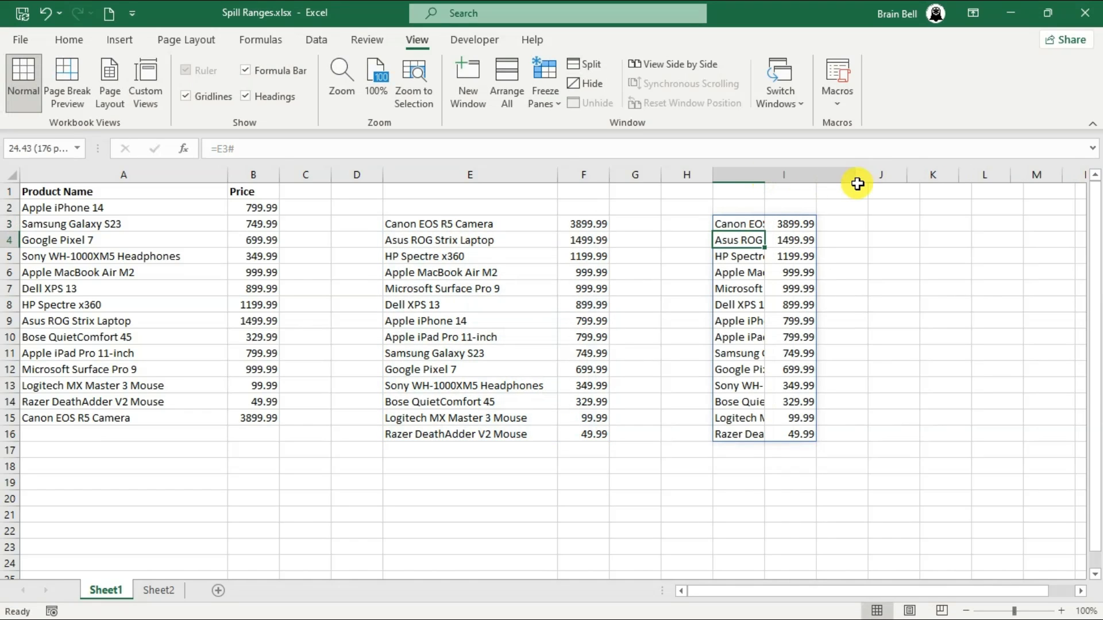
left_click(758, 225)
double_click(758, 224)
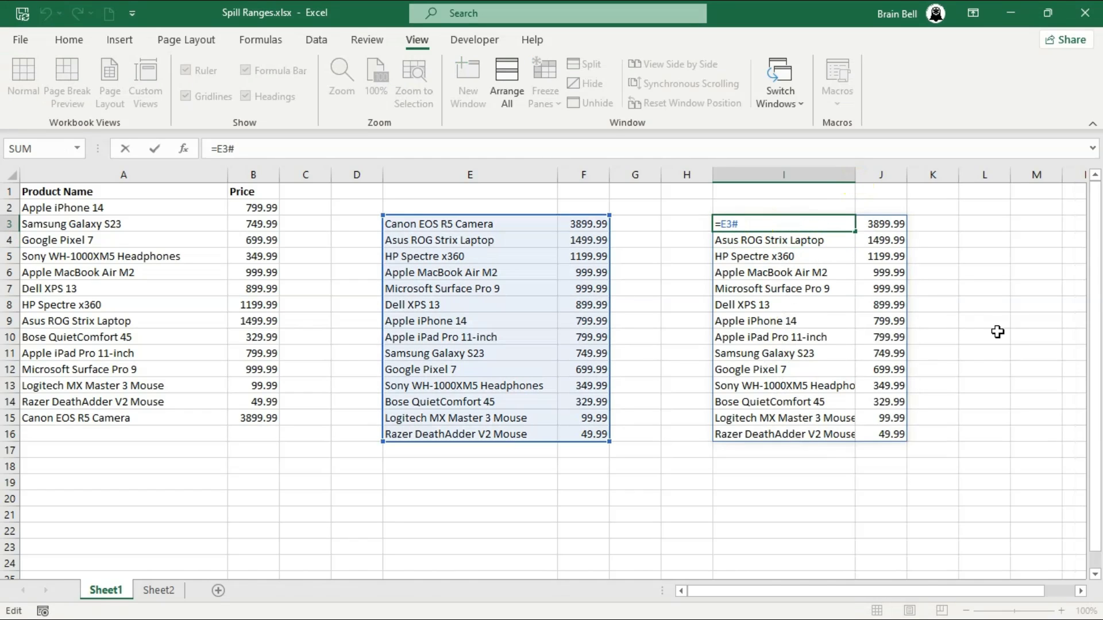
Step: Label I3 '=SUM(E3#)' and enter =SUM(E3#) in J3, returning 13379.86
key("Escape")
key("BackSpace")
type("'=SUM")
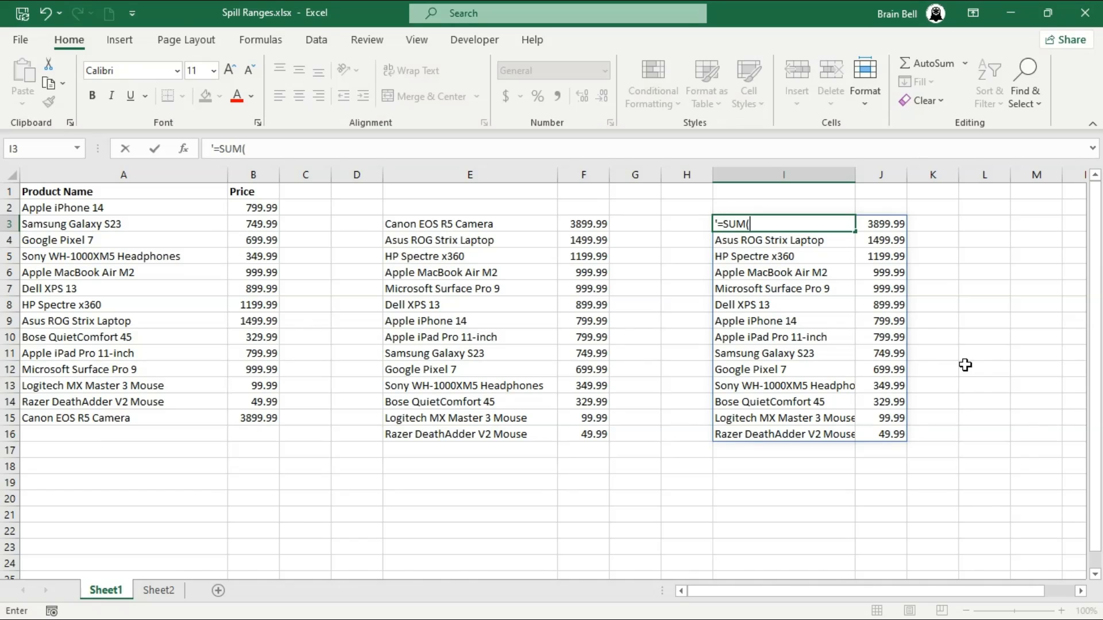
type("(E3#)")
key("Tab")
type("=SUM")
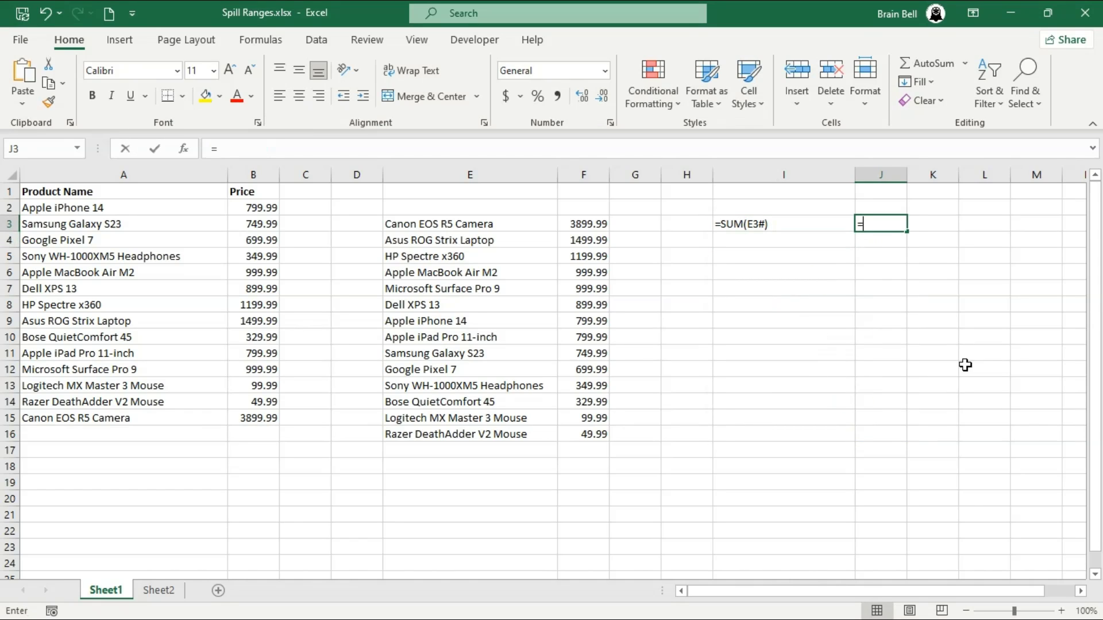
type("(")
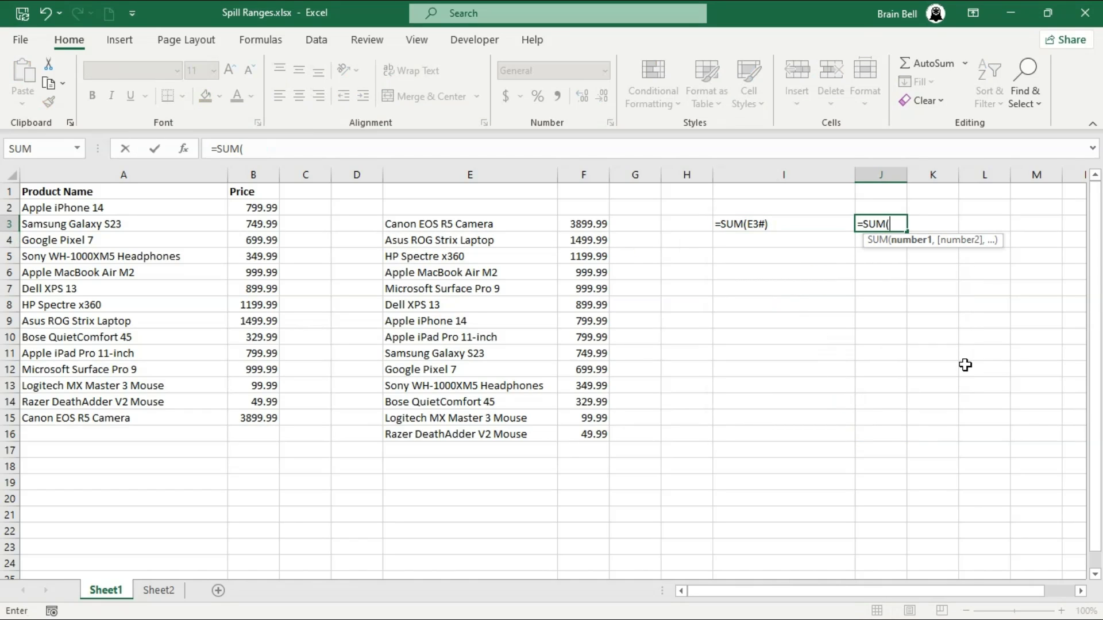
key("Left")
key("Left")
key("Left")
key("Left")
key("Left")
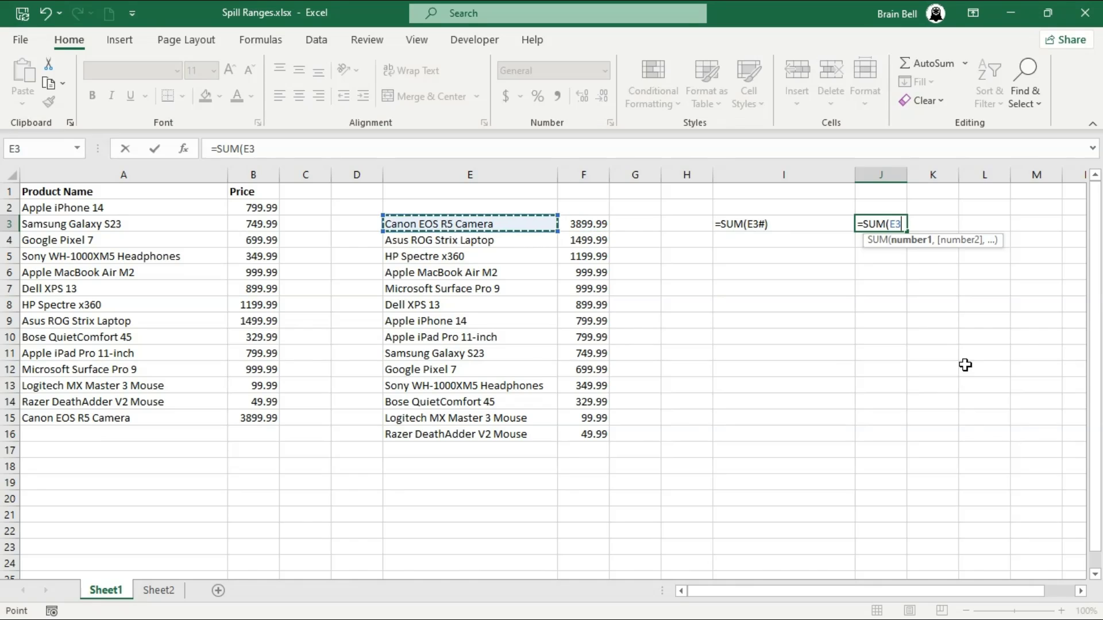
type("#")
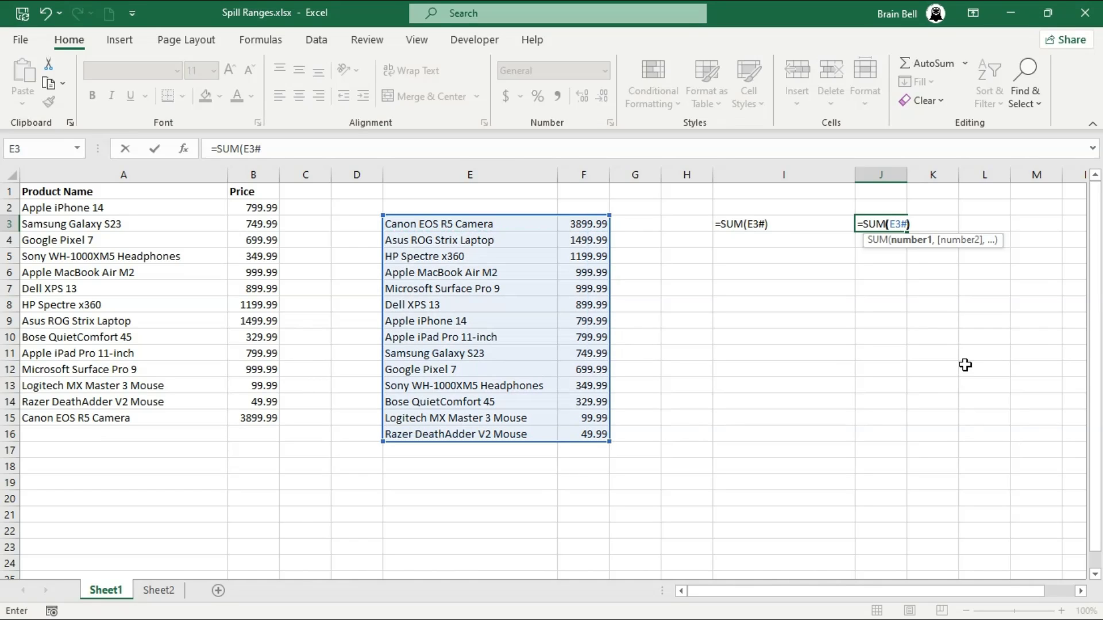
type(")")
key("Return")
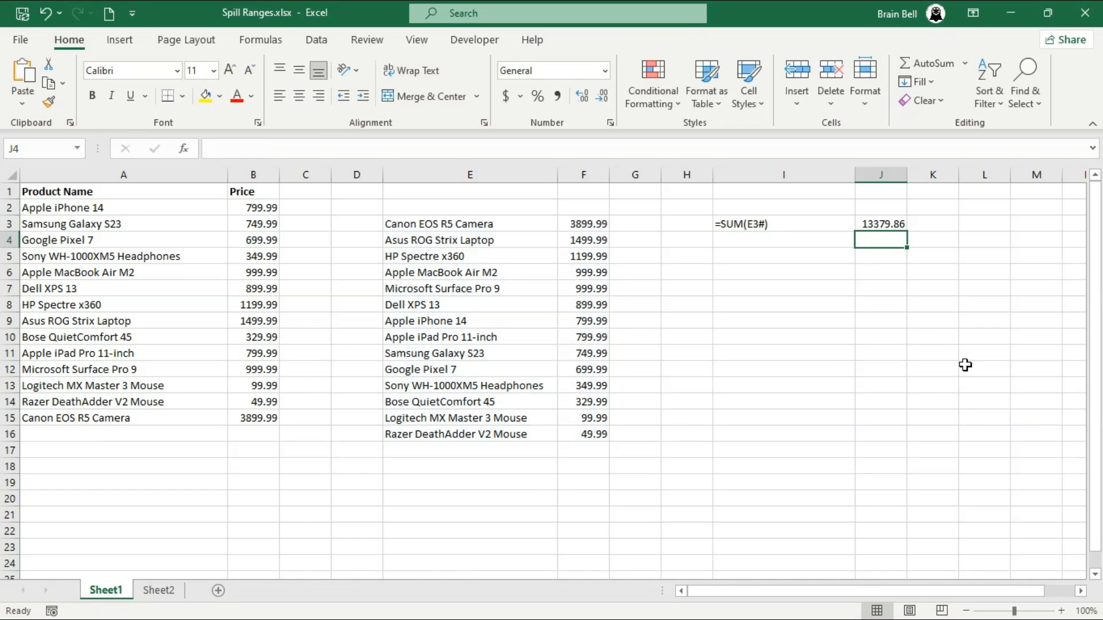
Step: Label I4 '=COUNT(E3#)' and enter =COUNT(E3#) in J4, returning 14
key("Left")
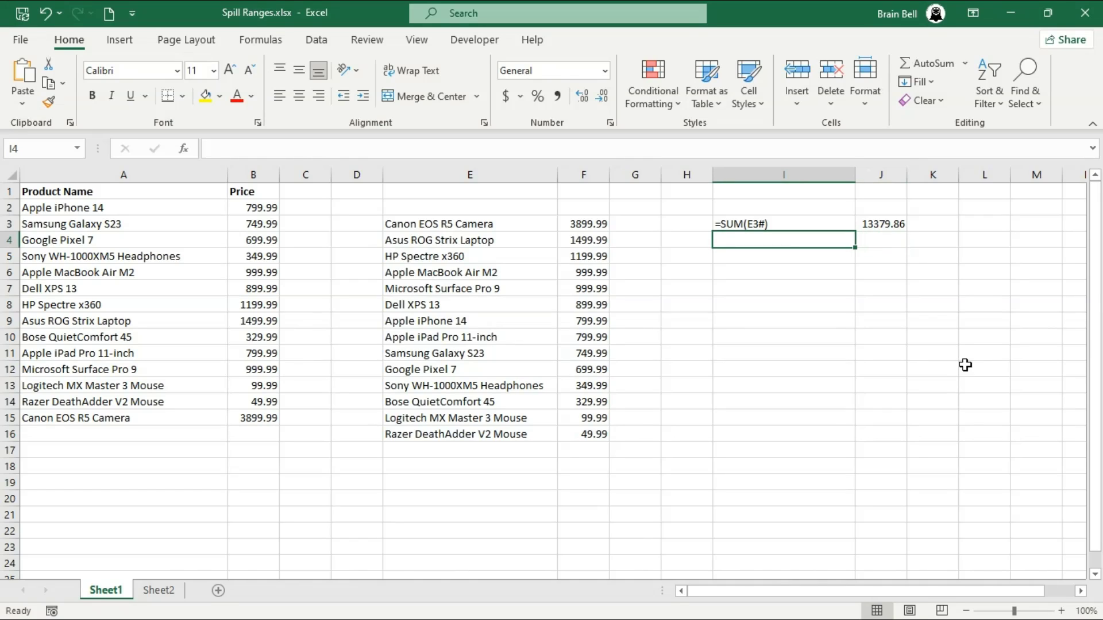
type("'=COU")
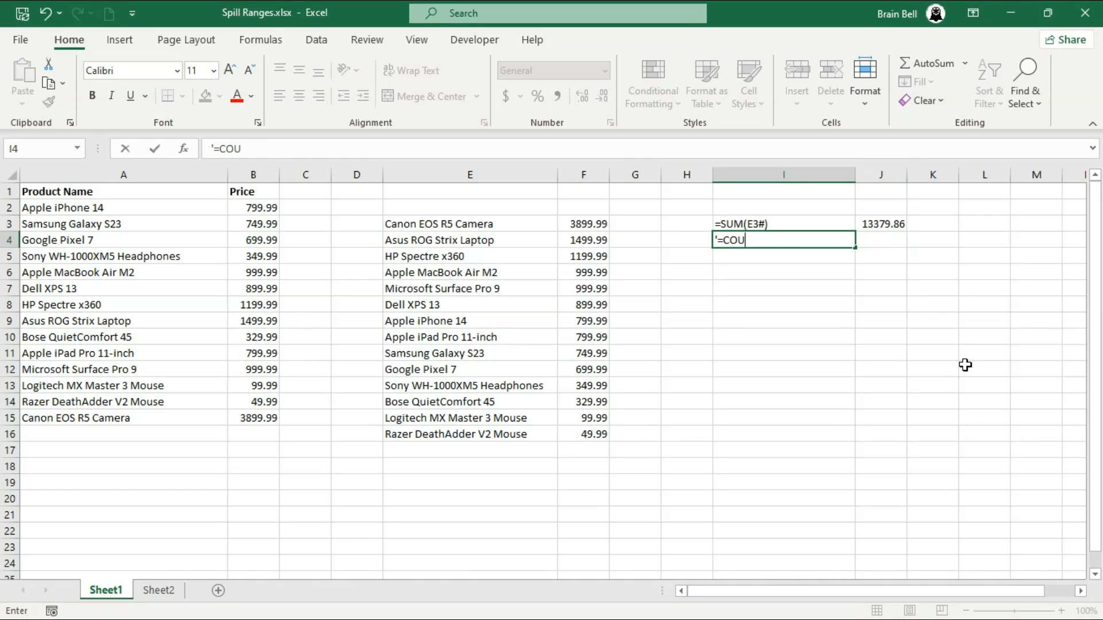
type("NT(E3#)")
key("Tab")
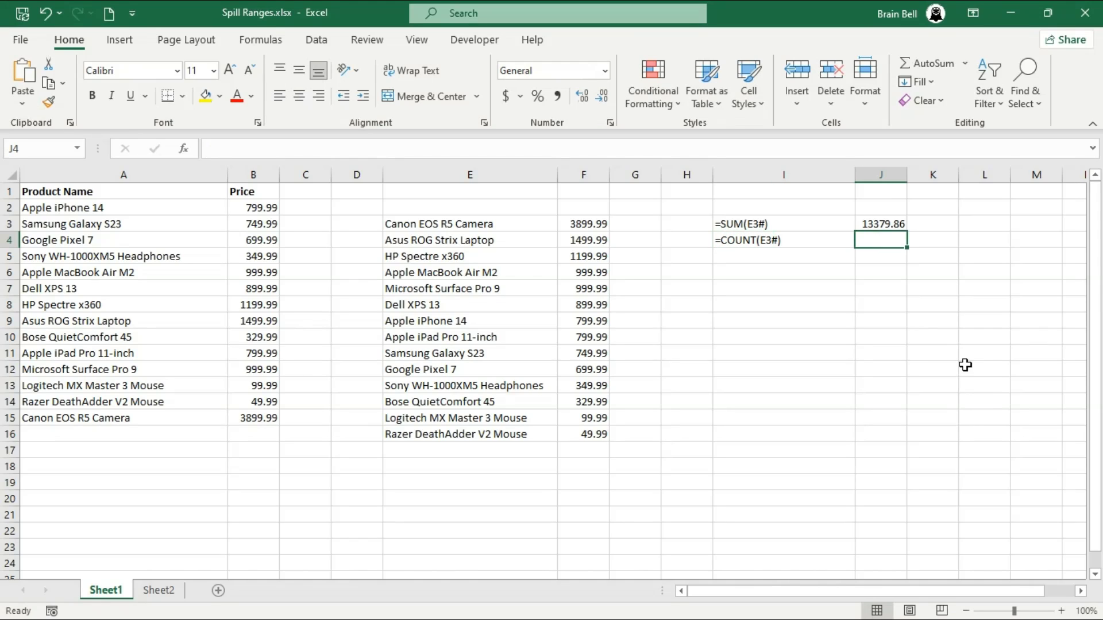
type("=COUNT(")
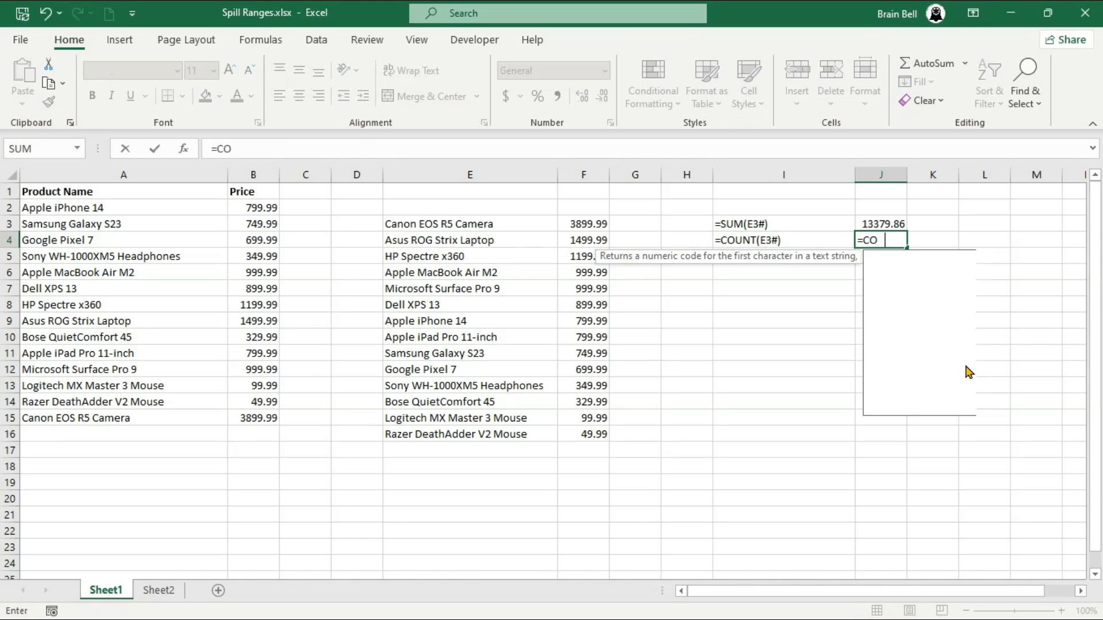
key("Left")
key("Left")
key("Left")
key("Left")
key("Left")
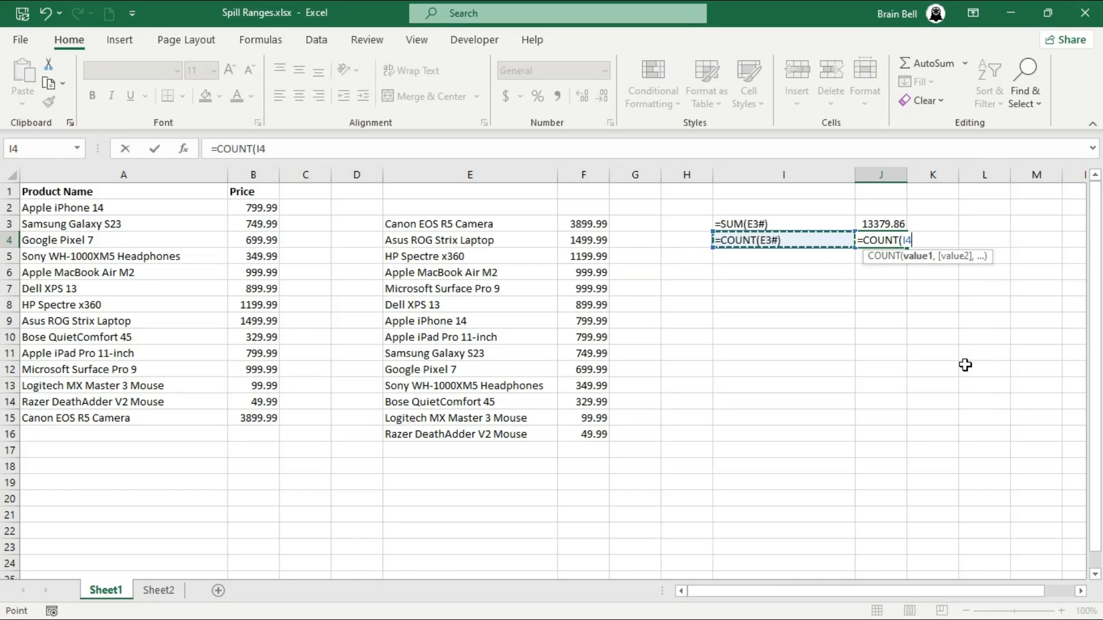
key("Up")
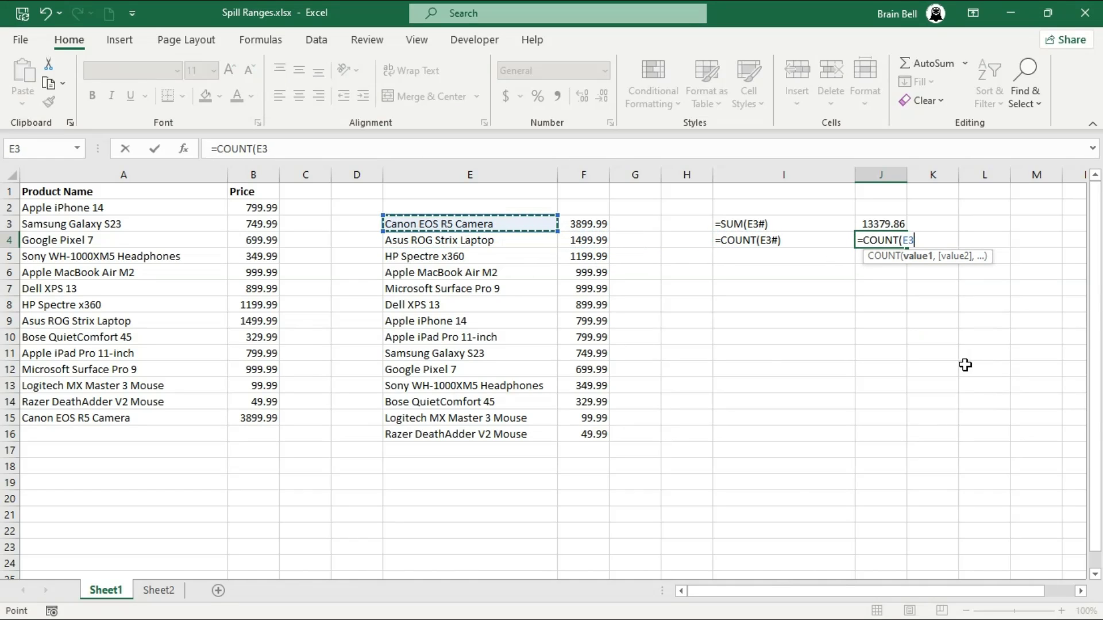
type("#)")
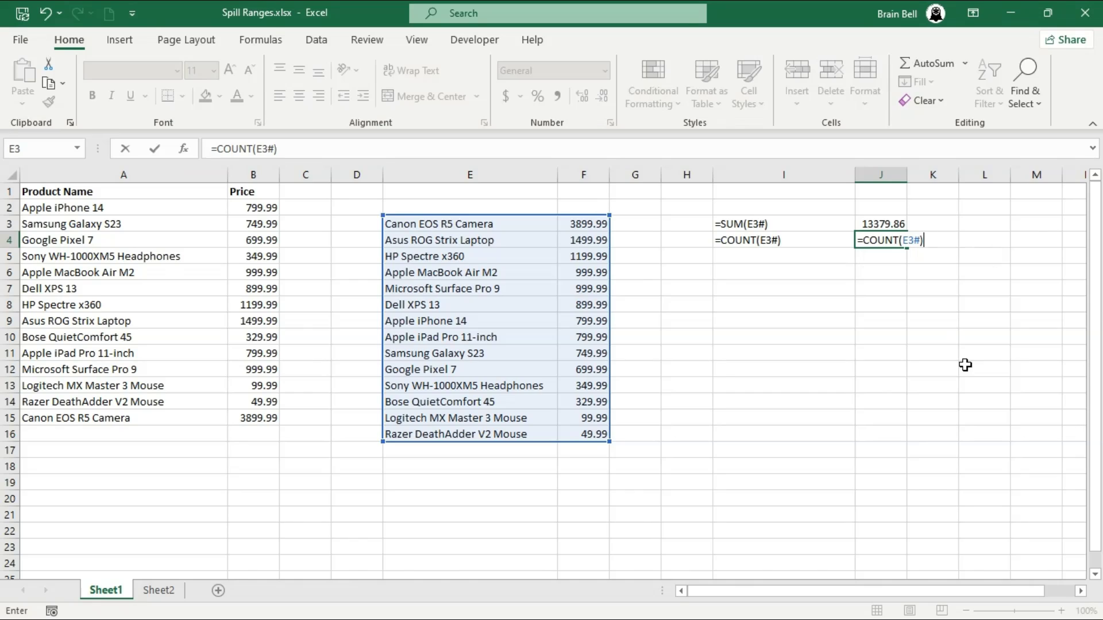
key("Return")
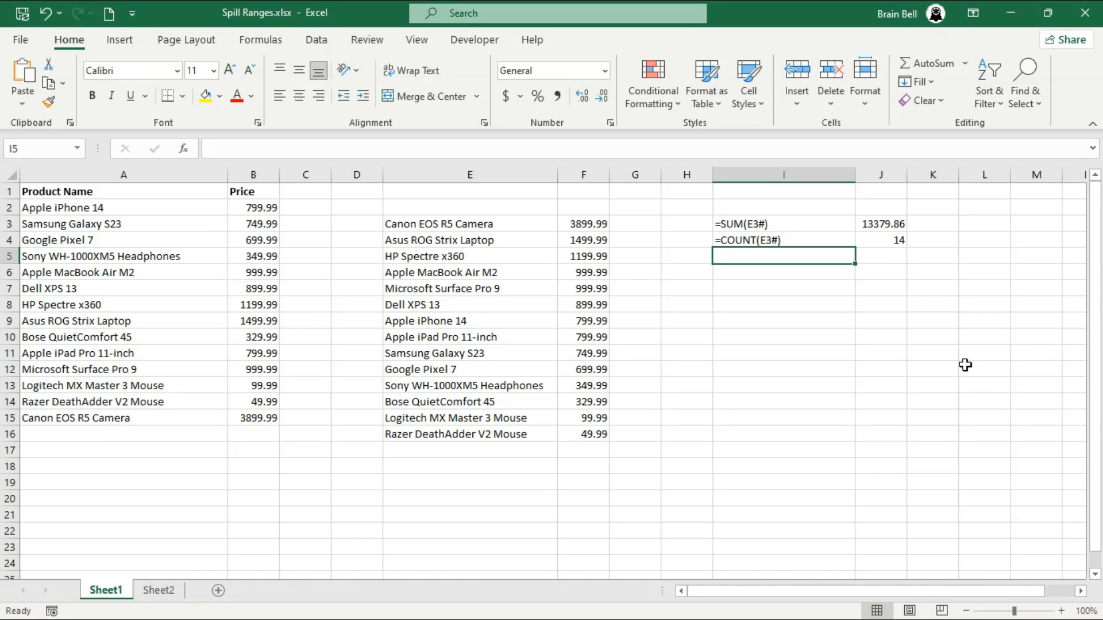
Step: Apply a light-red Duplicate Values rule to F3:F16, flagging the repeated 999.99 and 799.99 prices
left_click(523, 223)
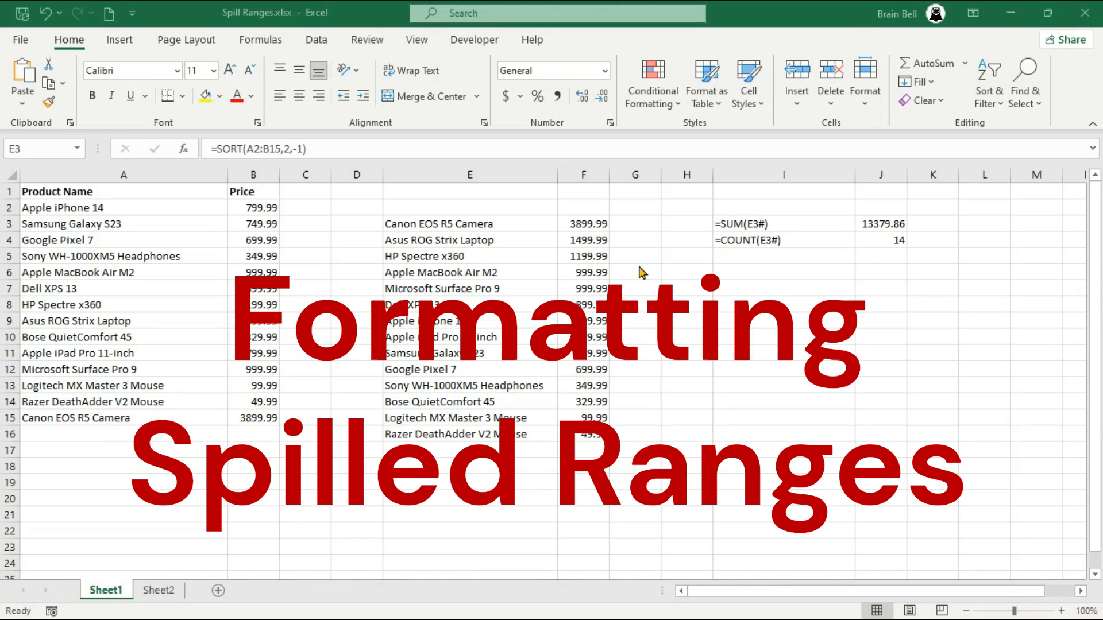
double_click(525, 223)
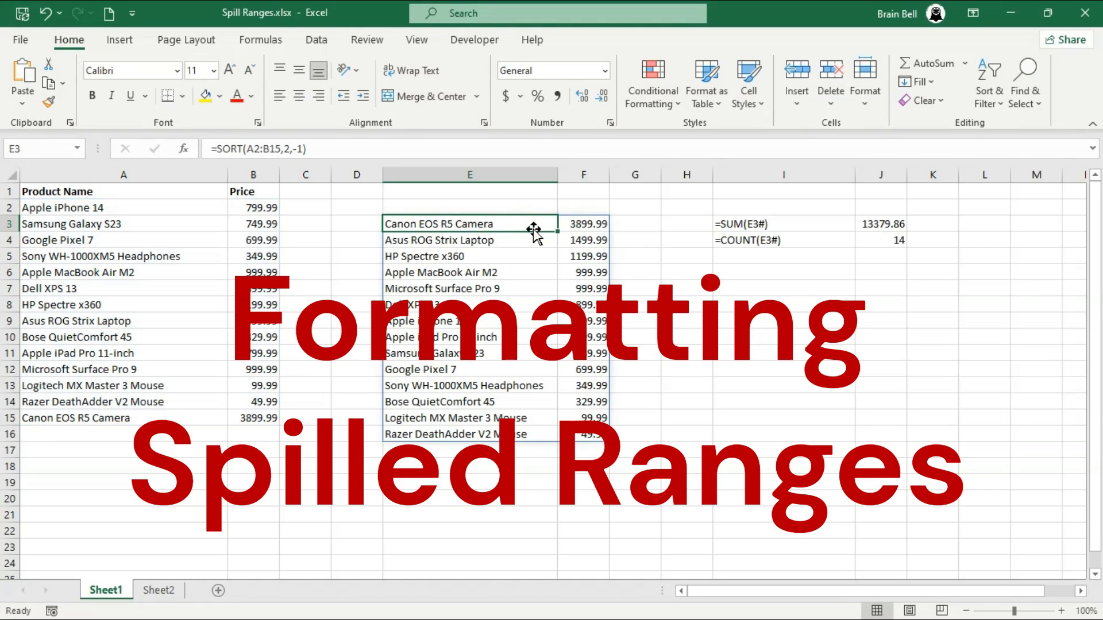
left_click_drag(582, 224, 589, 436)
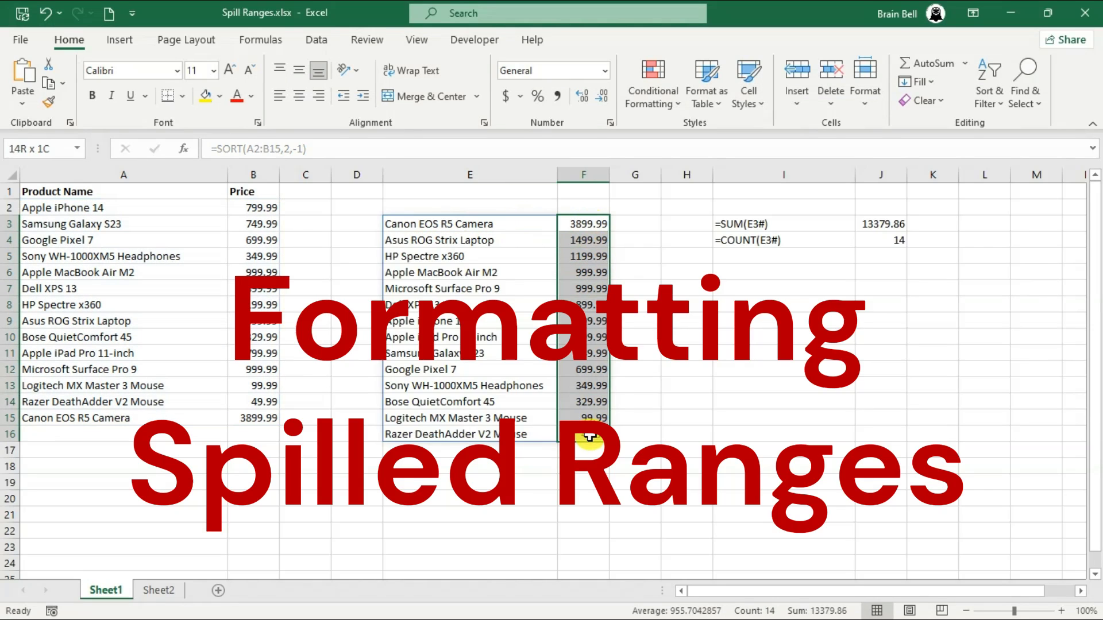
left_click(653, 86)
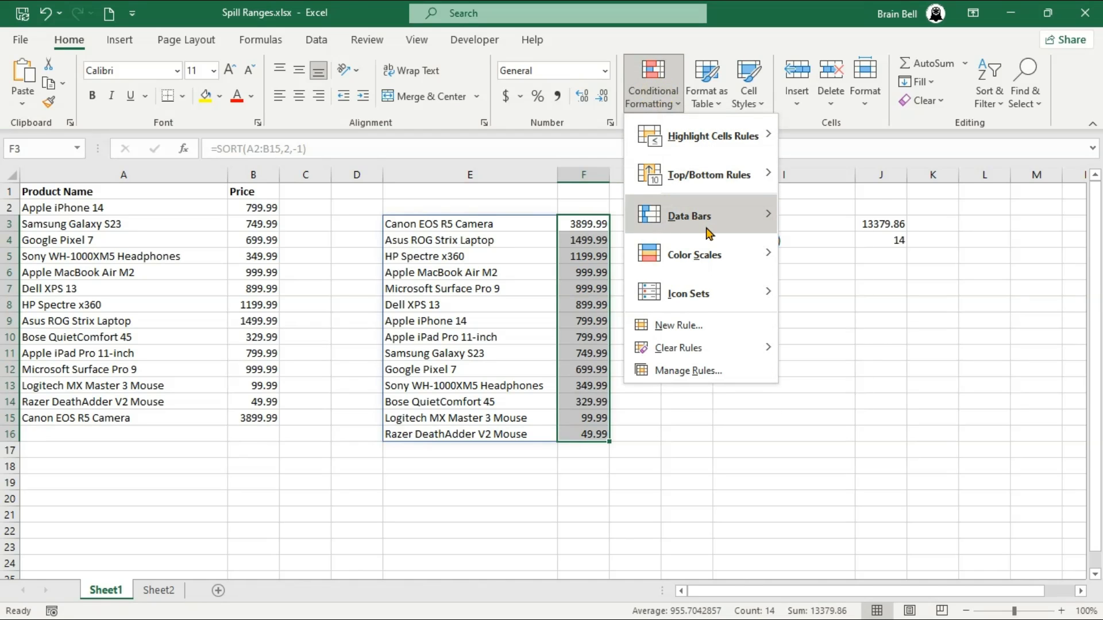
mouse_move(709, 230)
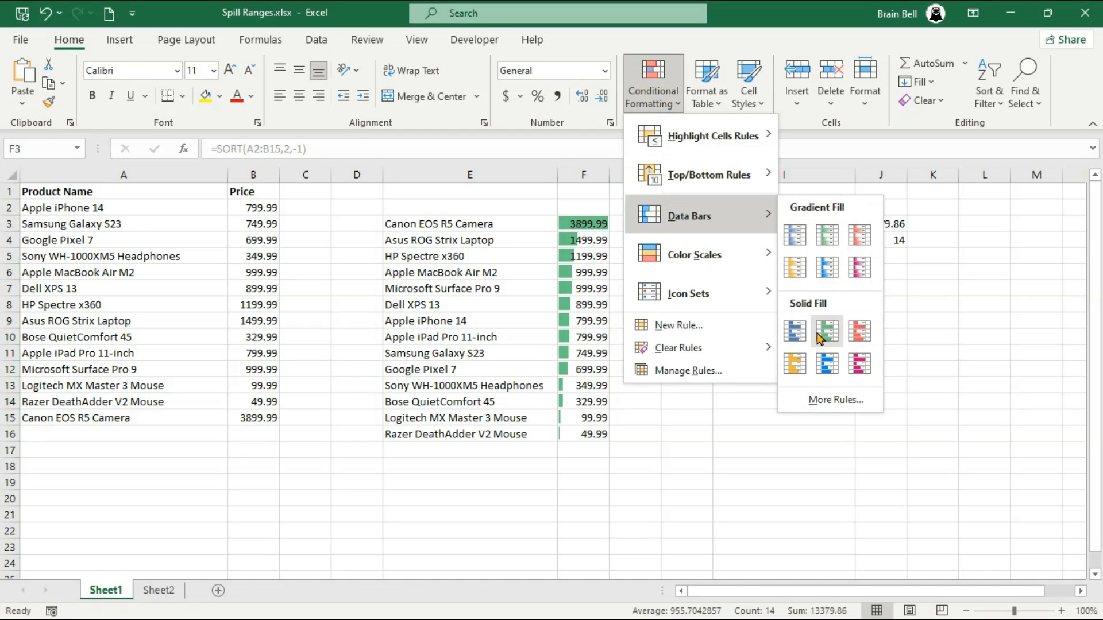
mouse_move(764, 254)
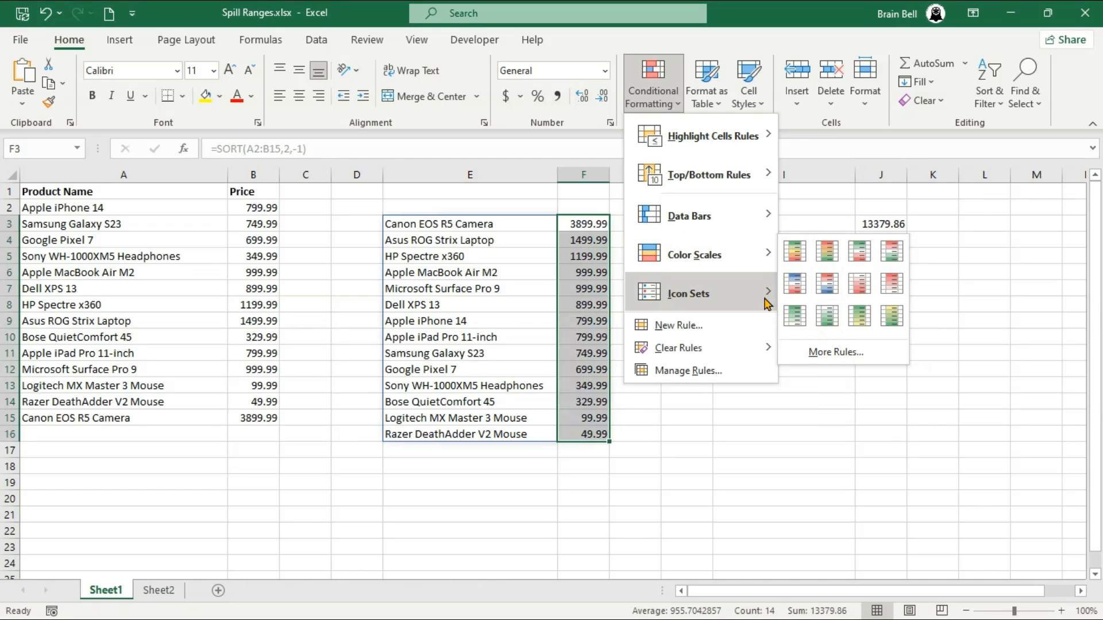
mouse_move(765, 298)
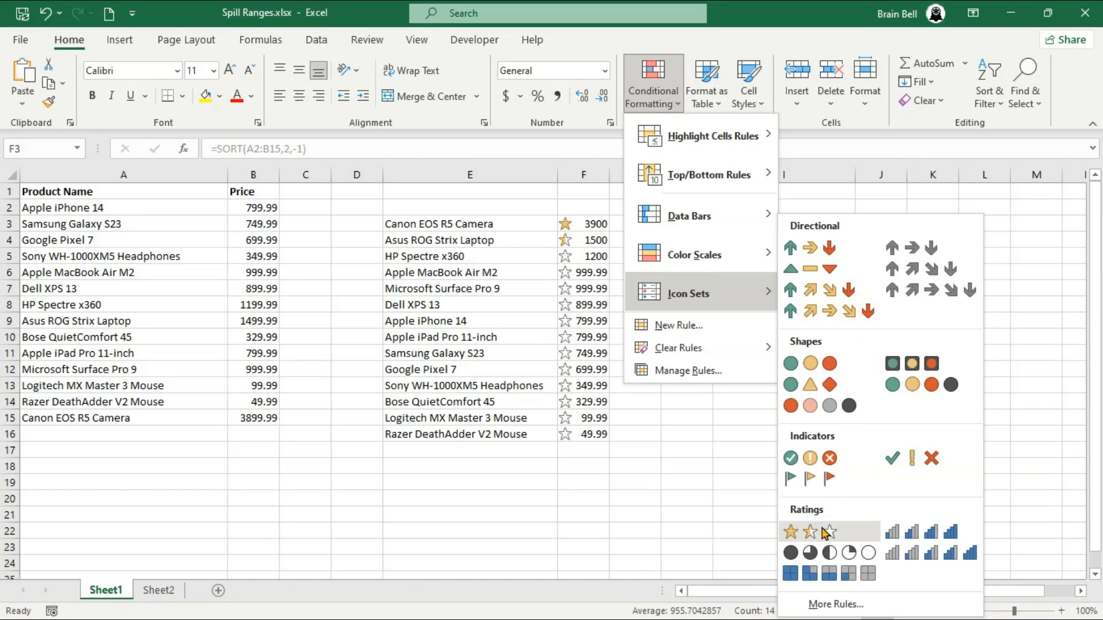
mouse_move(699, 148)
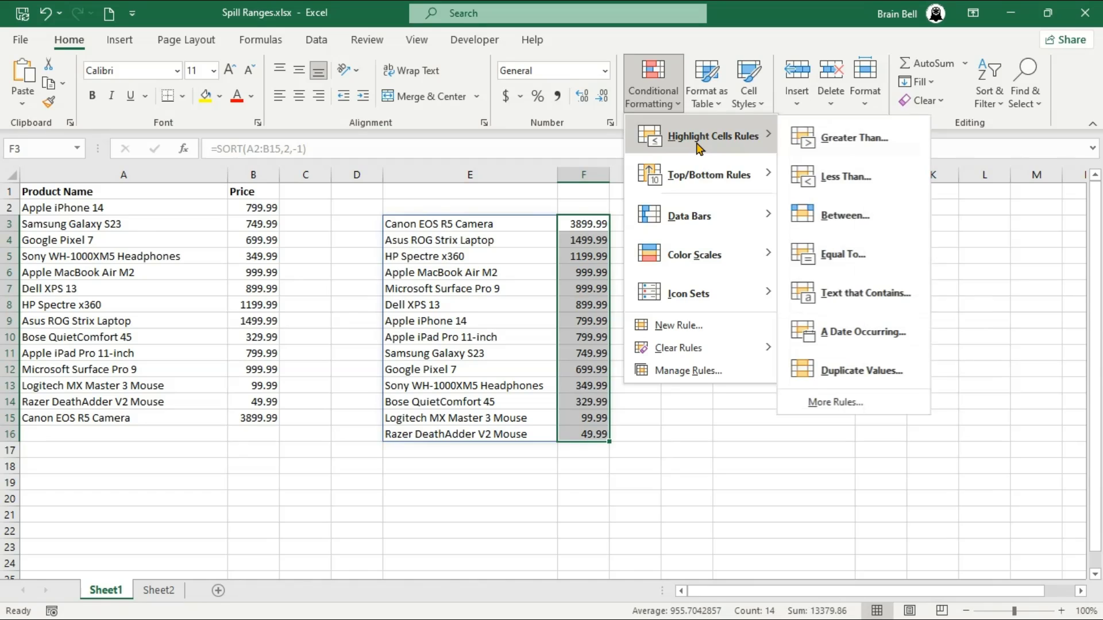
left_click(860, 372)
left_click(568, 403)
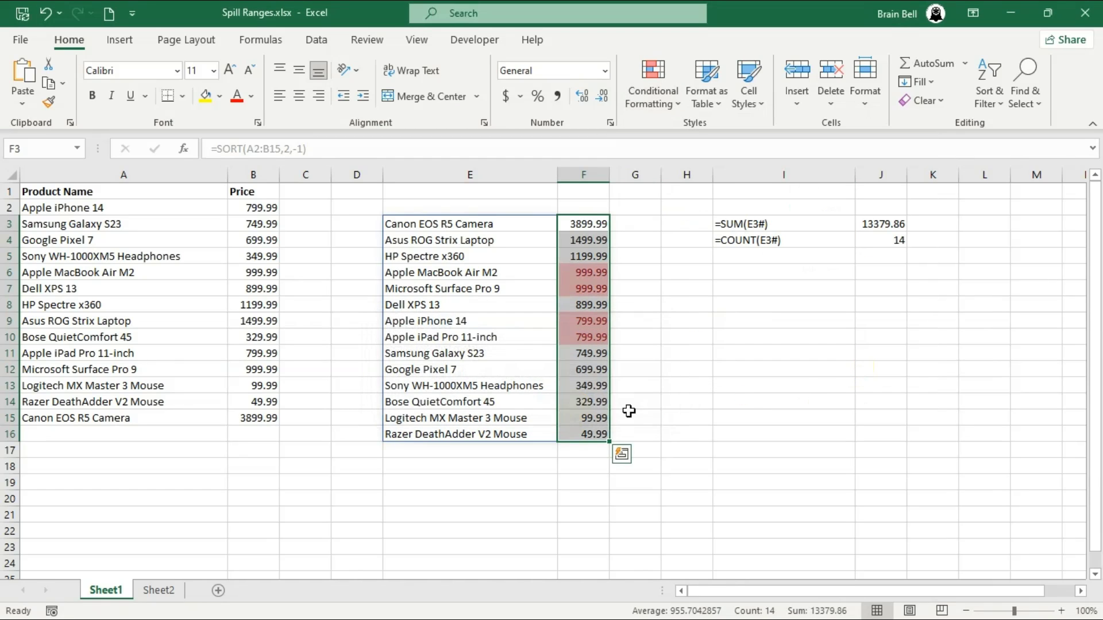
left_click(775, 409)
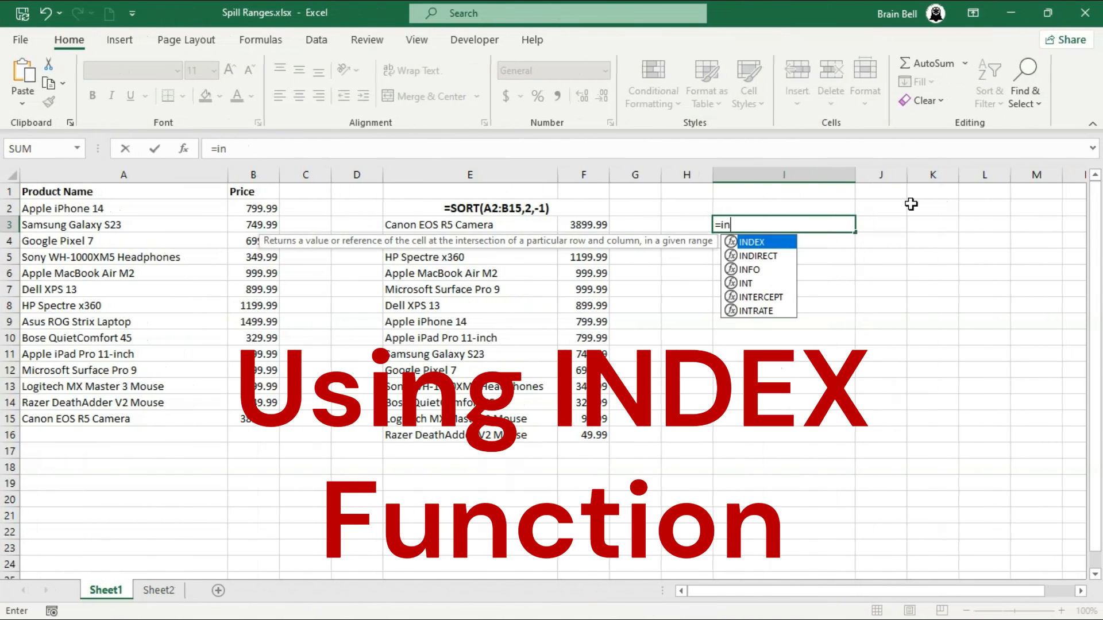
Step: Enter =INDEX(E3#, 1, 1) in I3, returning Canon EOS R5 Camera
key("BackSpace")
key("BackSpace")
type("INDEX(")
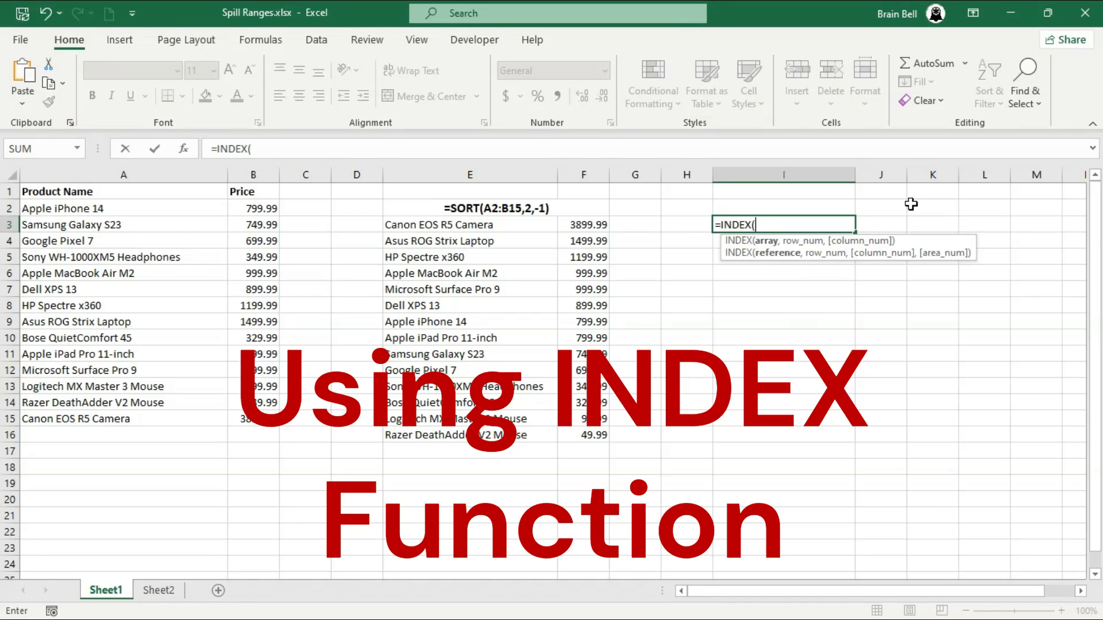
key("Left")
key("Left")
key("Left")
key("Left")
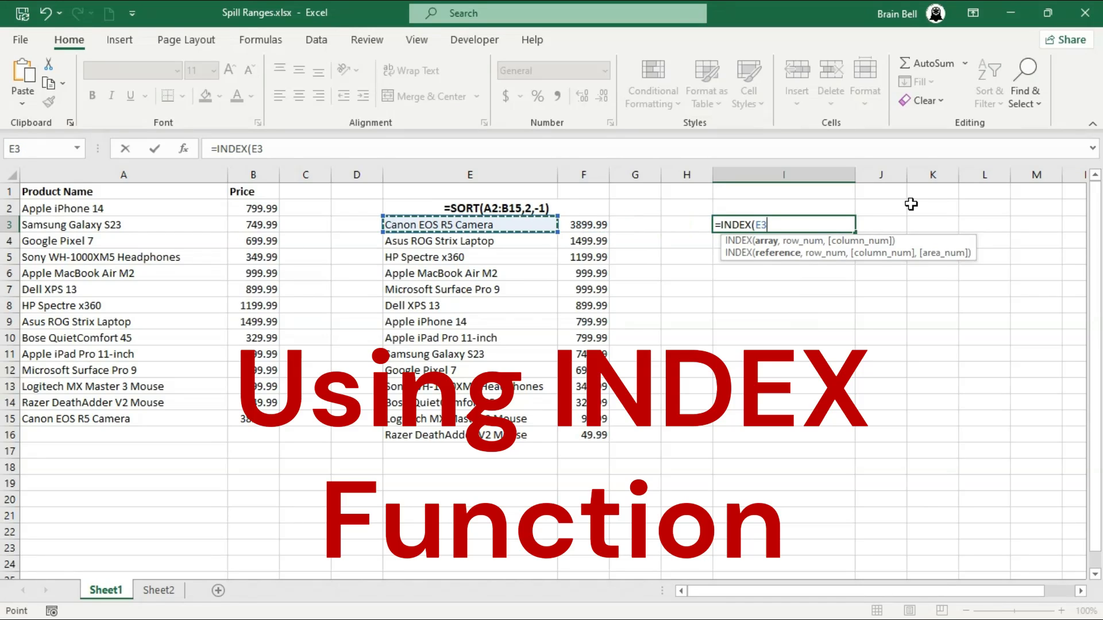
key("Left")
key("Right")
type("#")
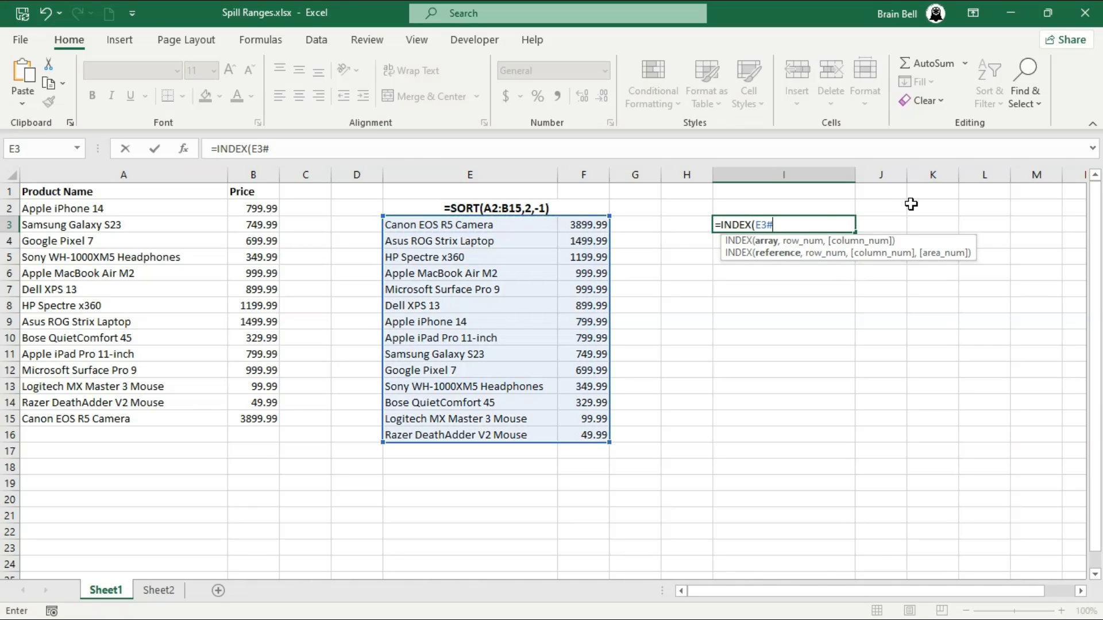
type(",")
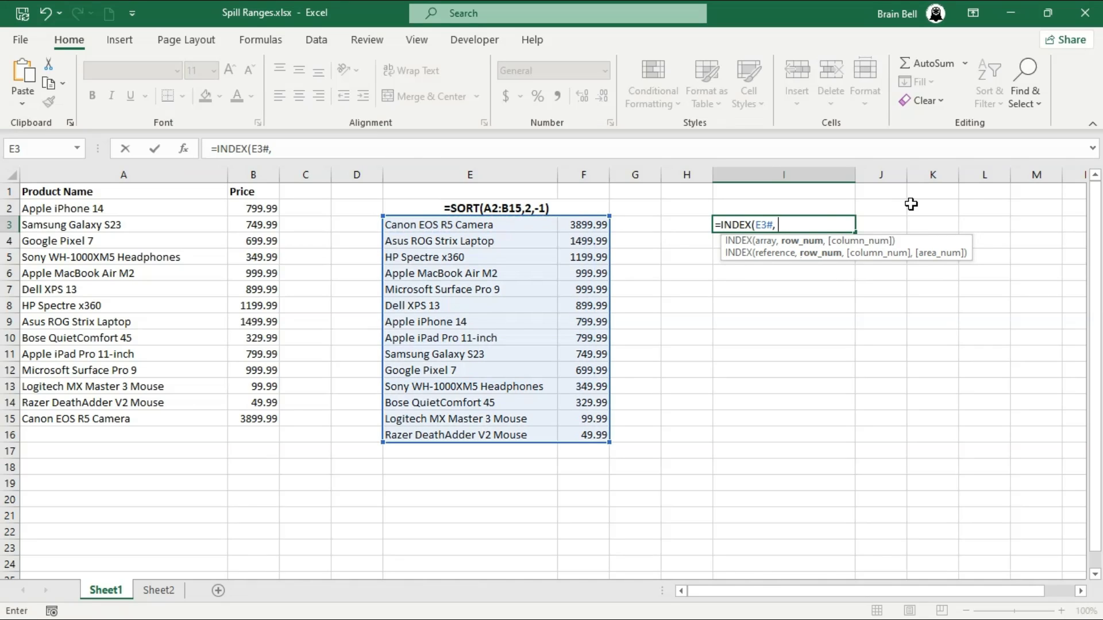
type(" 1, ")
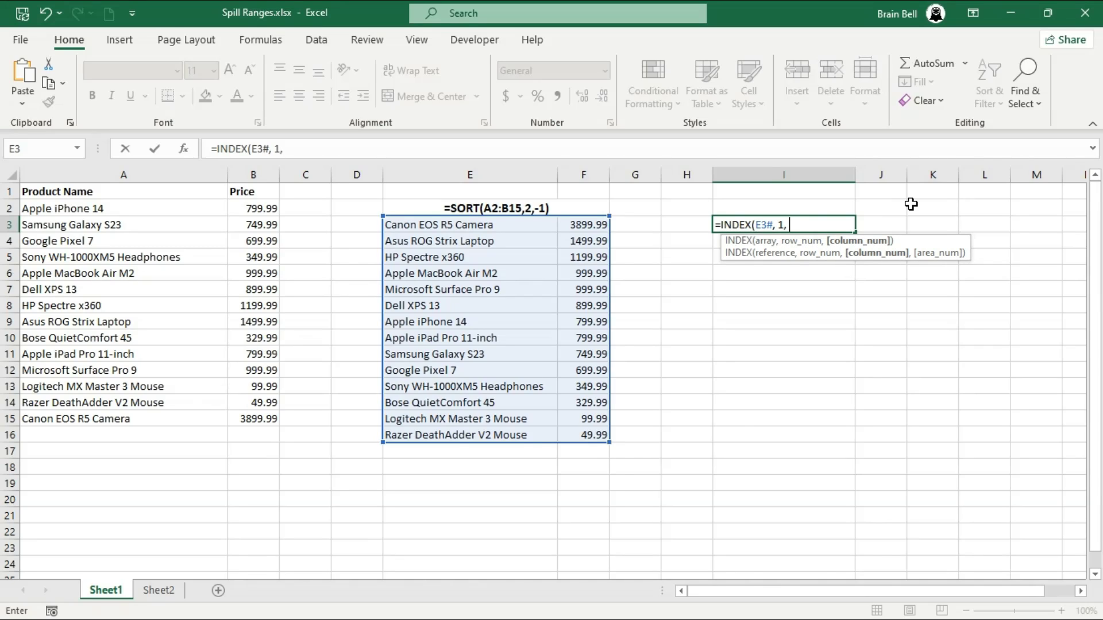
type("1")
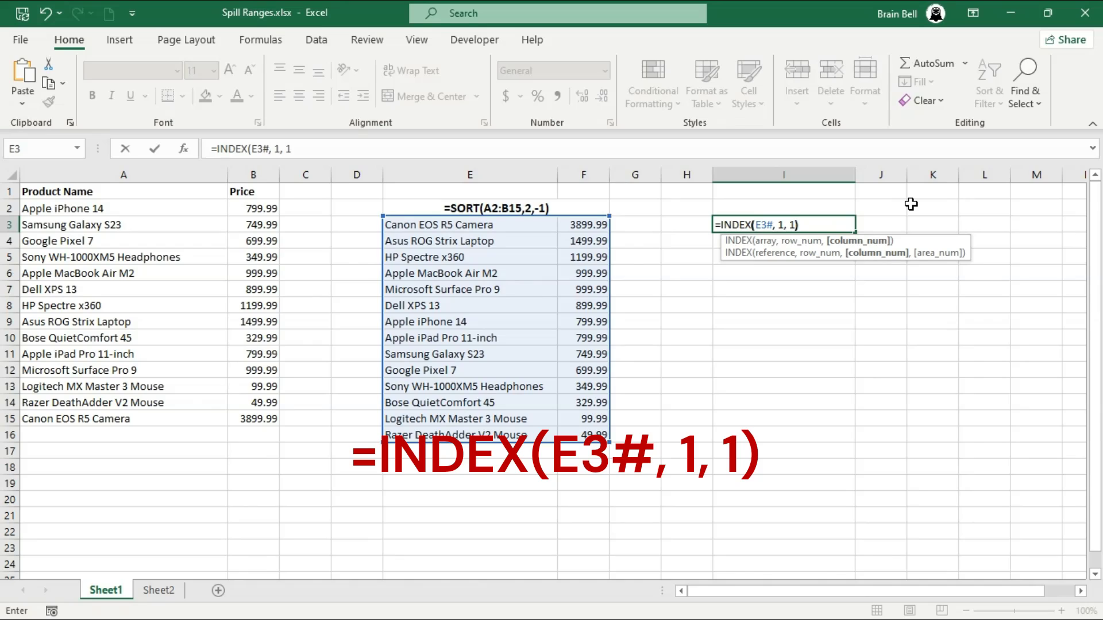
type(")")
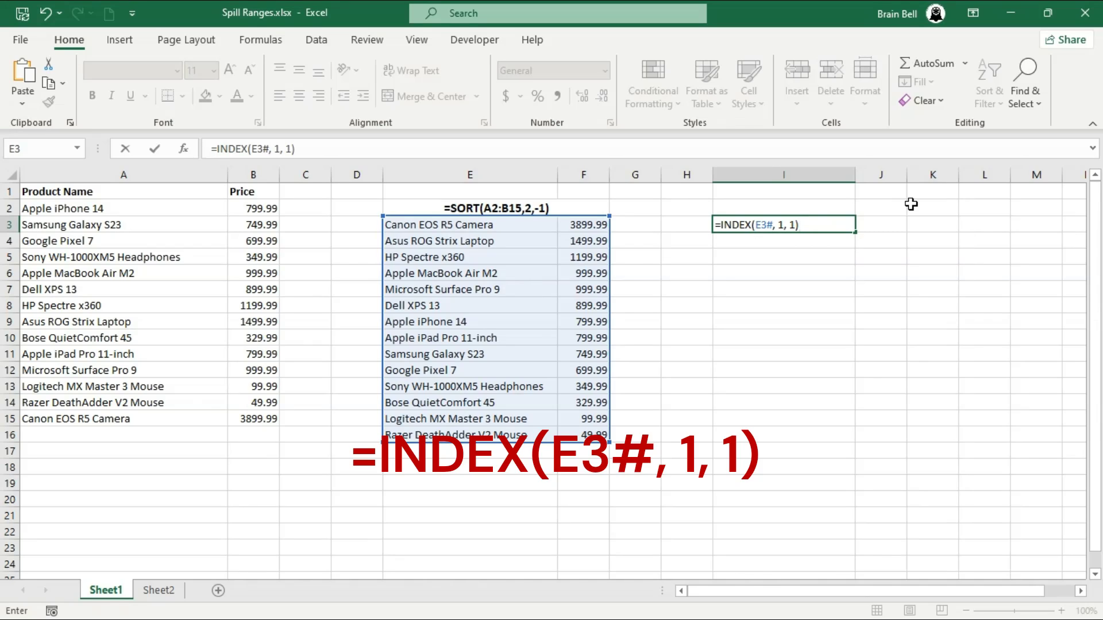
key("Return")
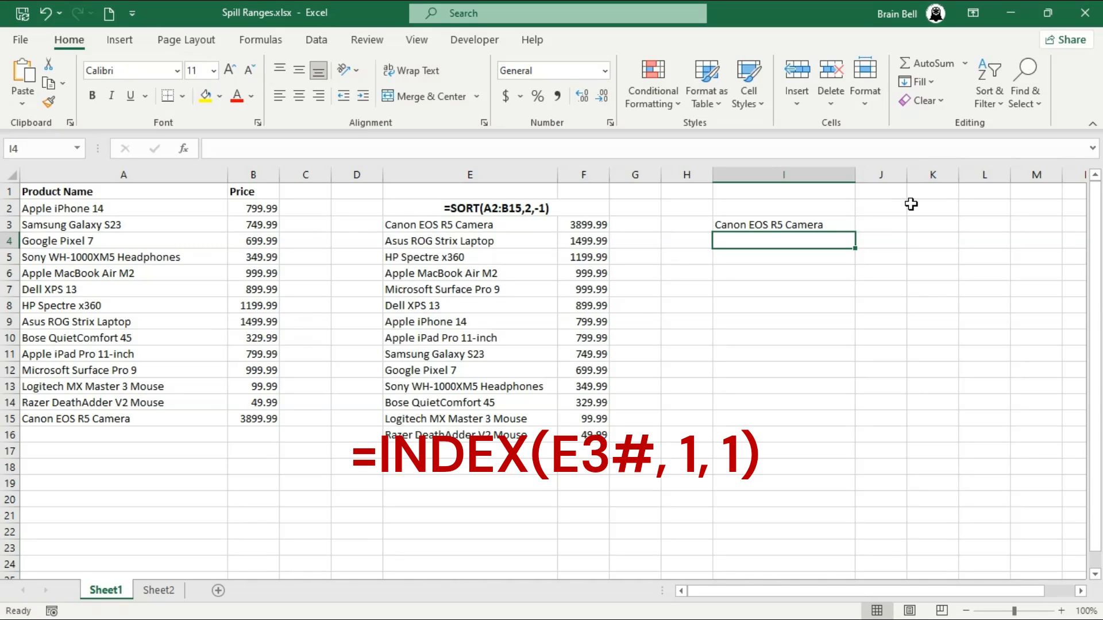
key("Up")
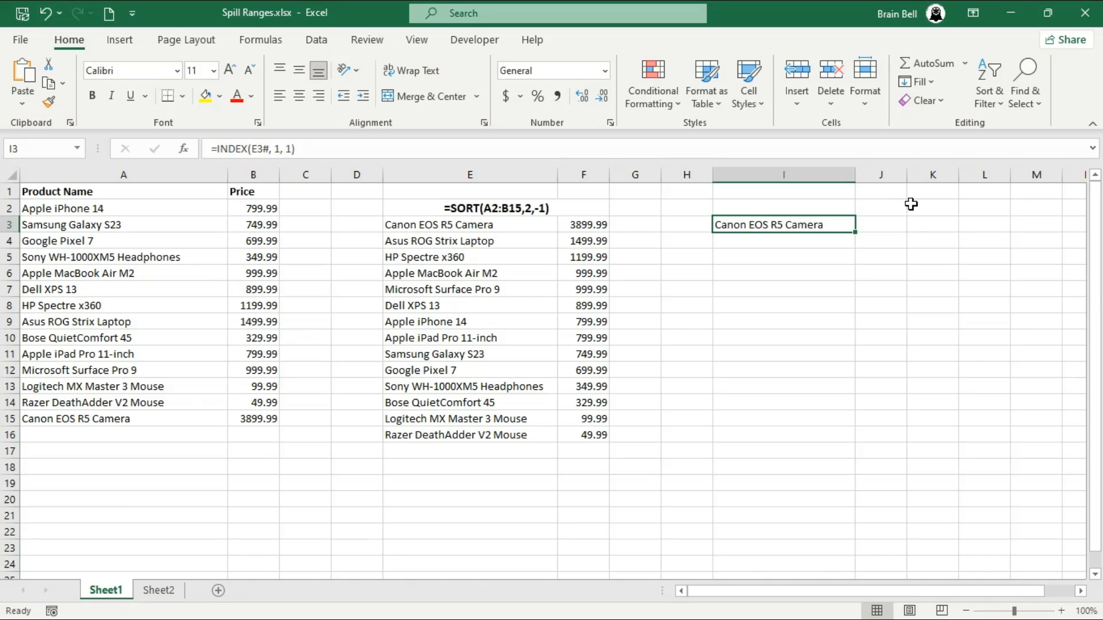
Step: Change I3's column argument to 2, so =INDEX(E3#, 1, 2) returns 3899.99
double_click(819, 224)
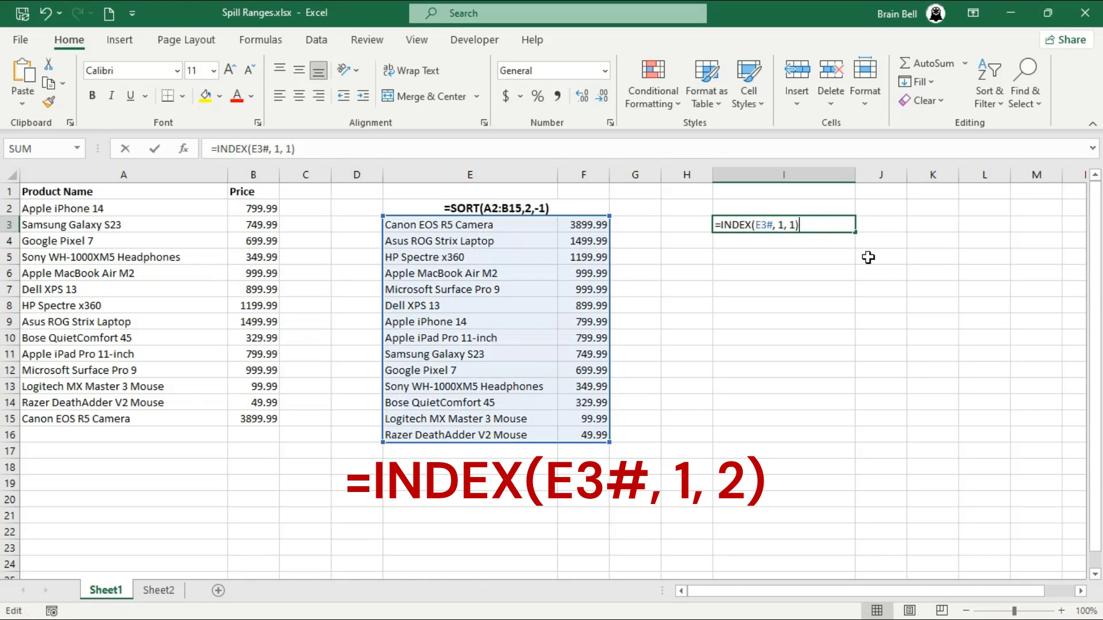
key("Left")
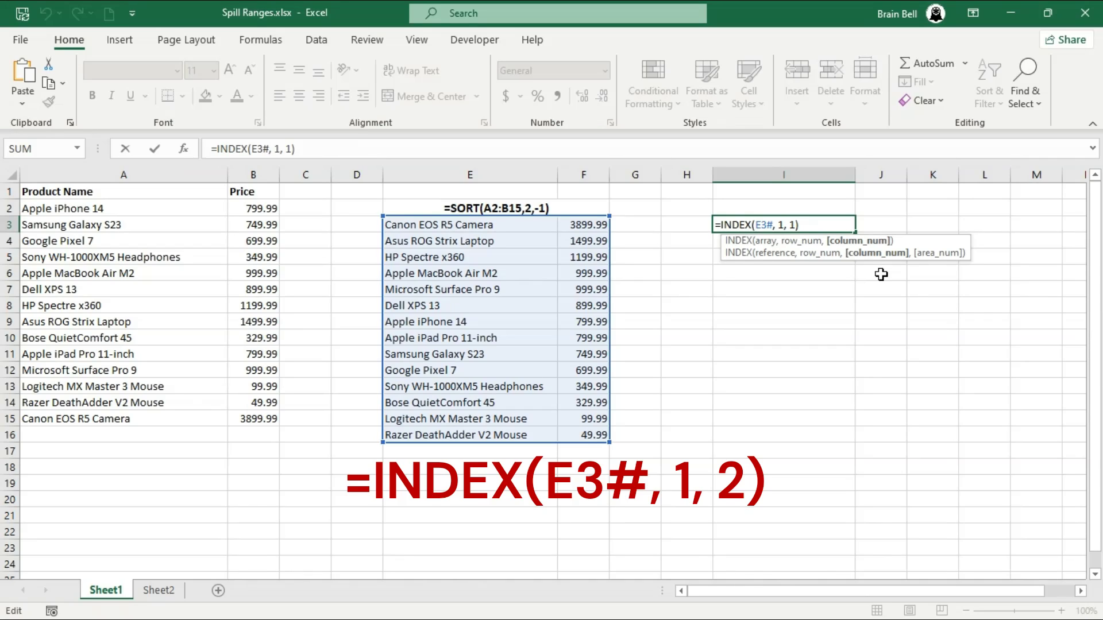
type("{")
key("BackSpace")
key("BackSpace")
type("2")
key("Return")
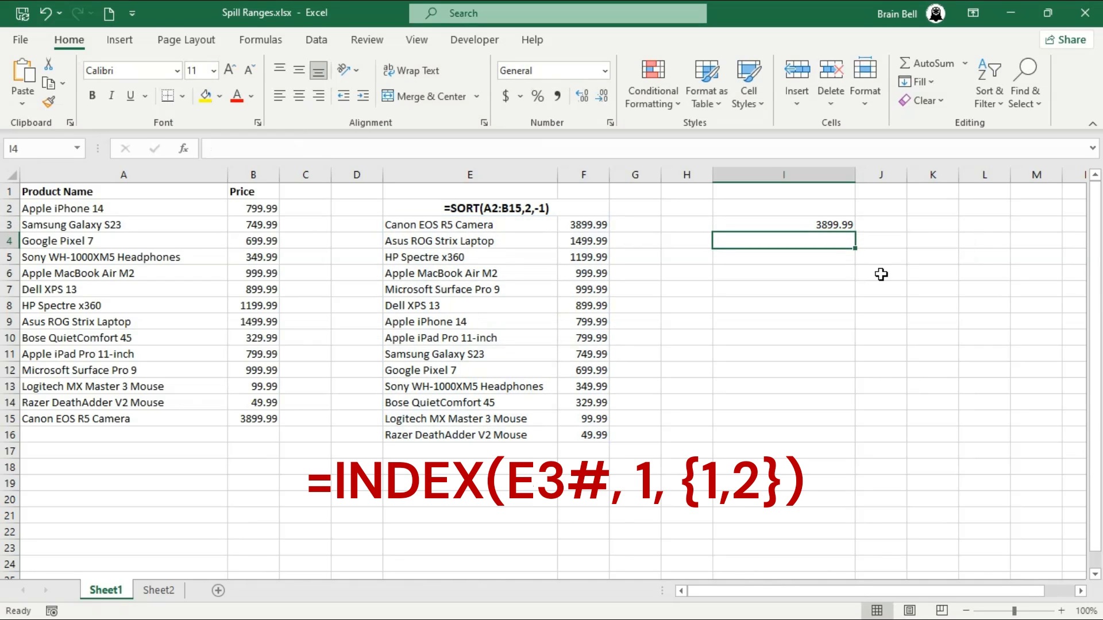
key("Up")
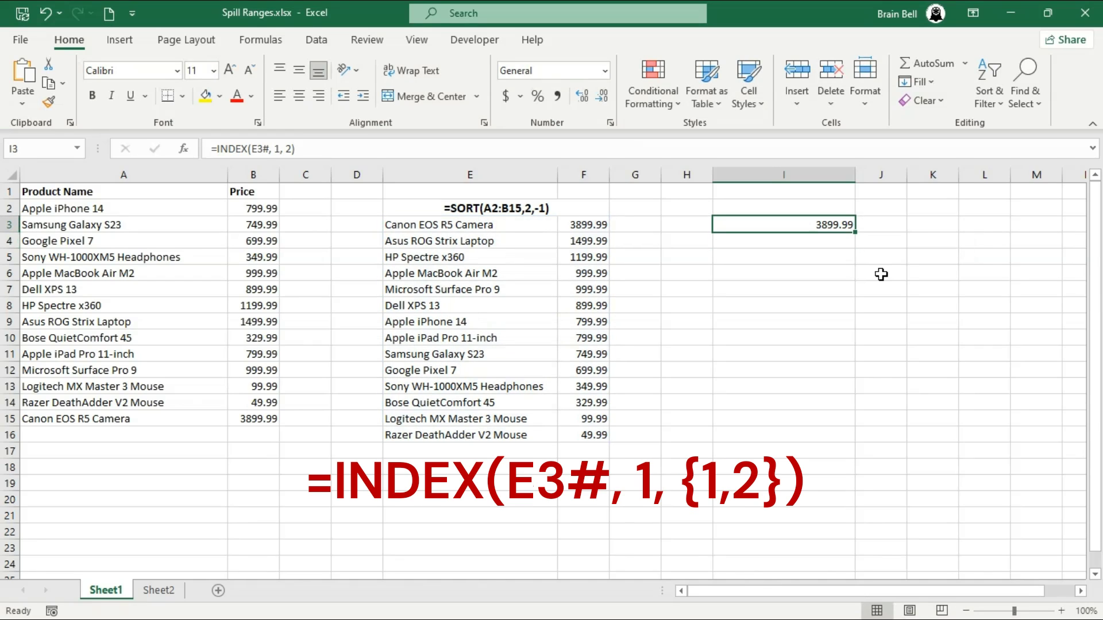
Step: Change I3 to =INDEX(E3#, 1, {1,2}) to return Canon EOS R5 Camera and 3899.99
double_click(819, 224)
key("Left")
key("Left")
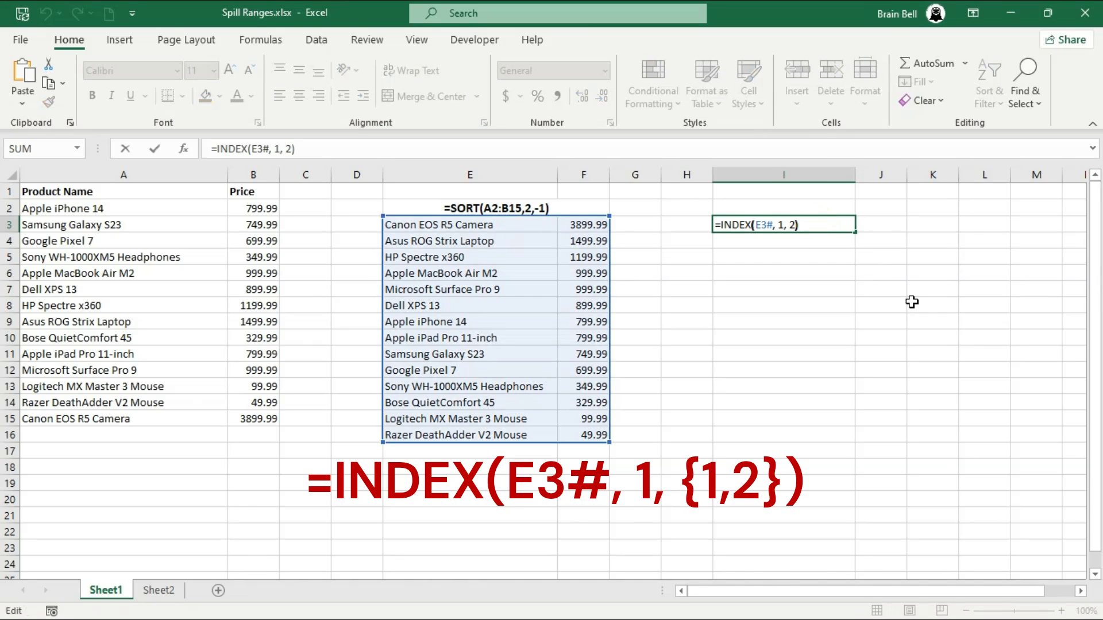
type("{")
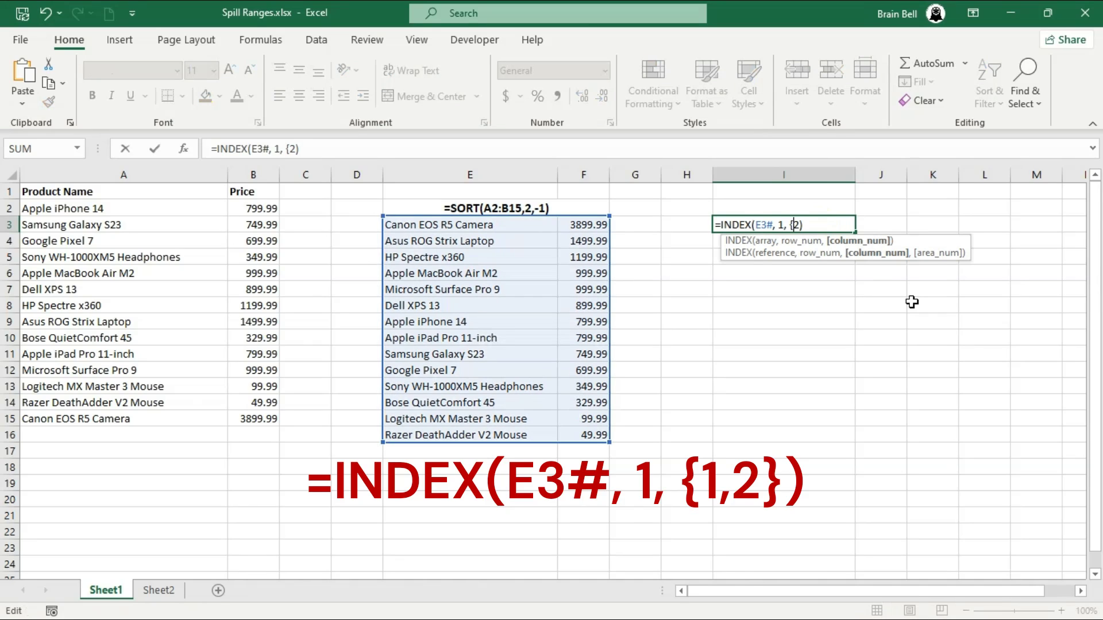
type("1,")
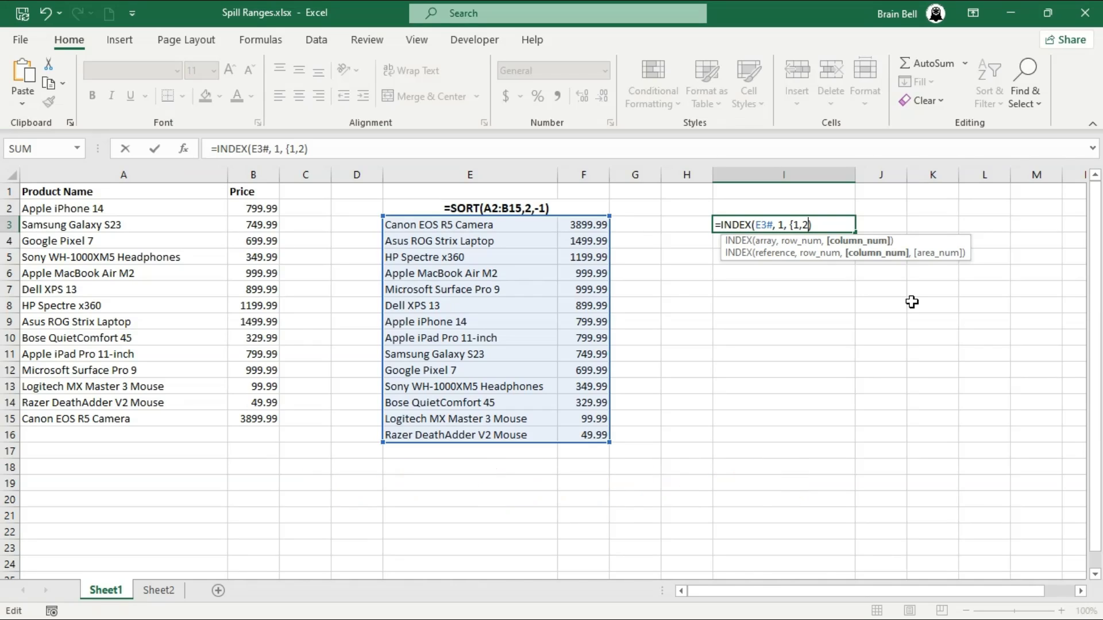
key("Right")
type("}")
key("Return")
key("Up")
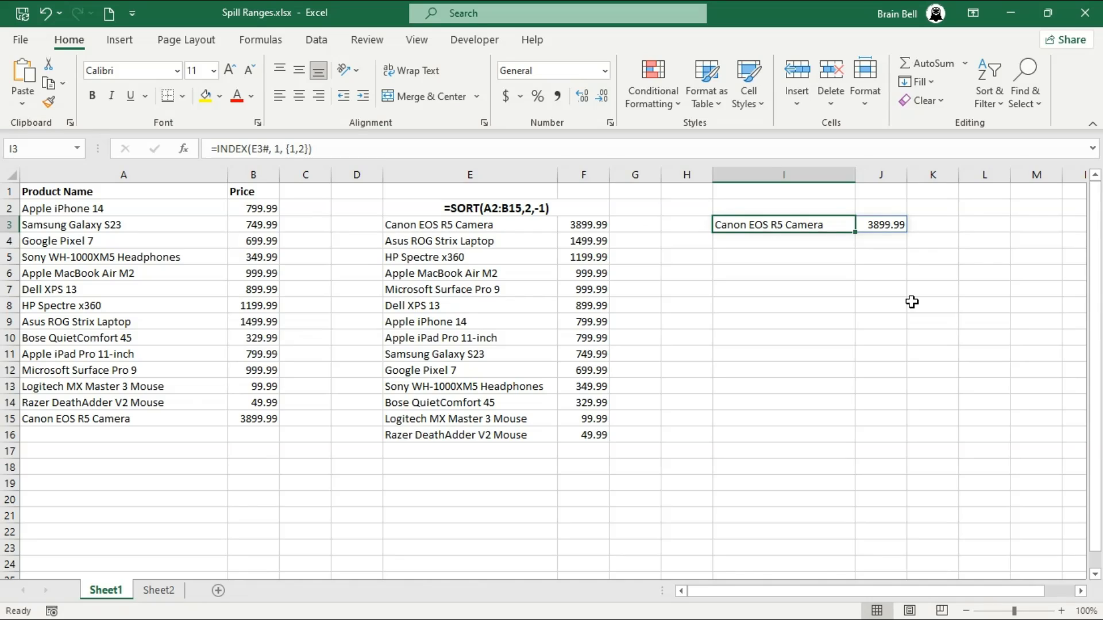
Step: Set I3's row argument to {1;2}, spilling the top two products and prices (3899.99, 1499.99)
double_click(804, 225)
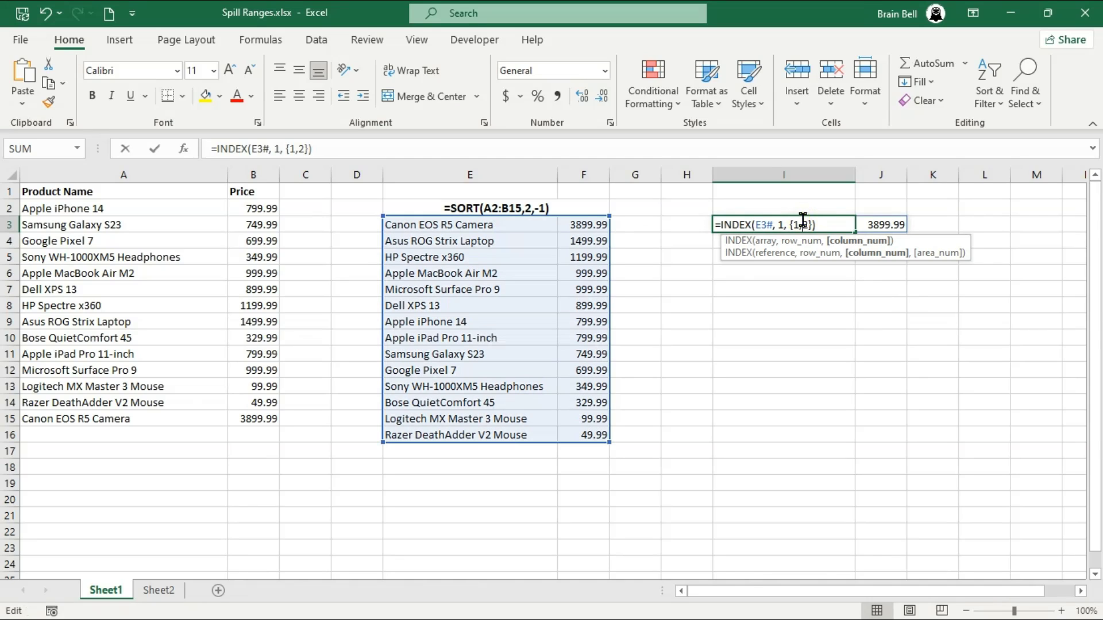
key("Left")
key("Left")
key("Left")
key("Left")
key("Left")
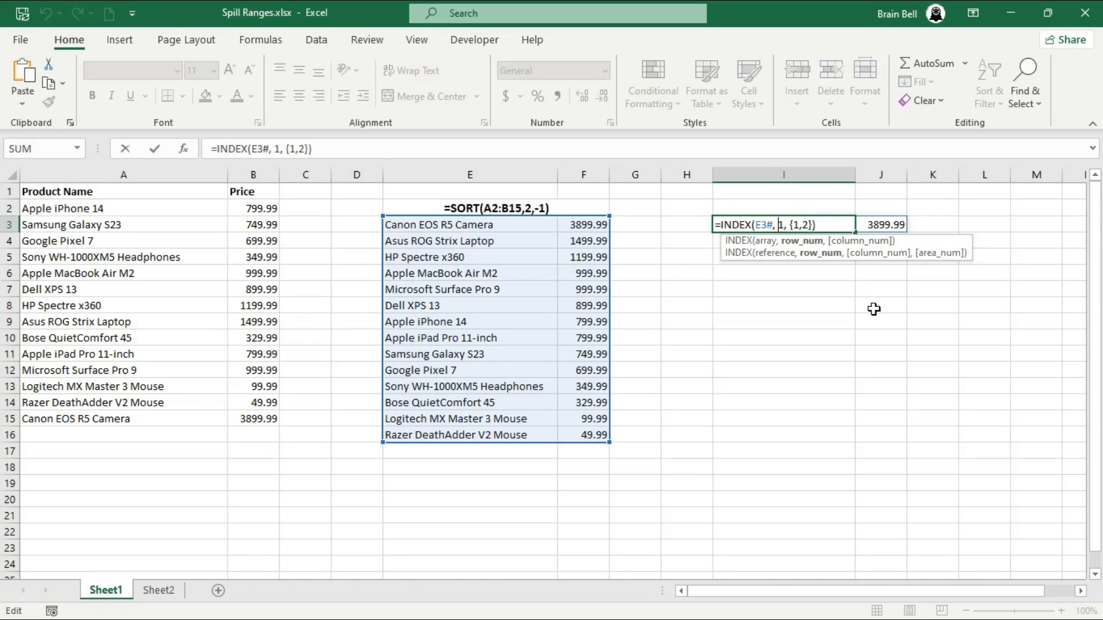
type("{1")
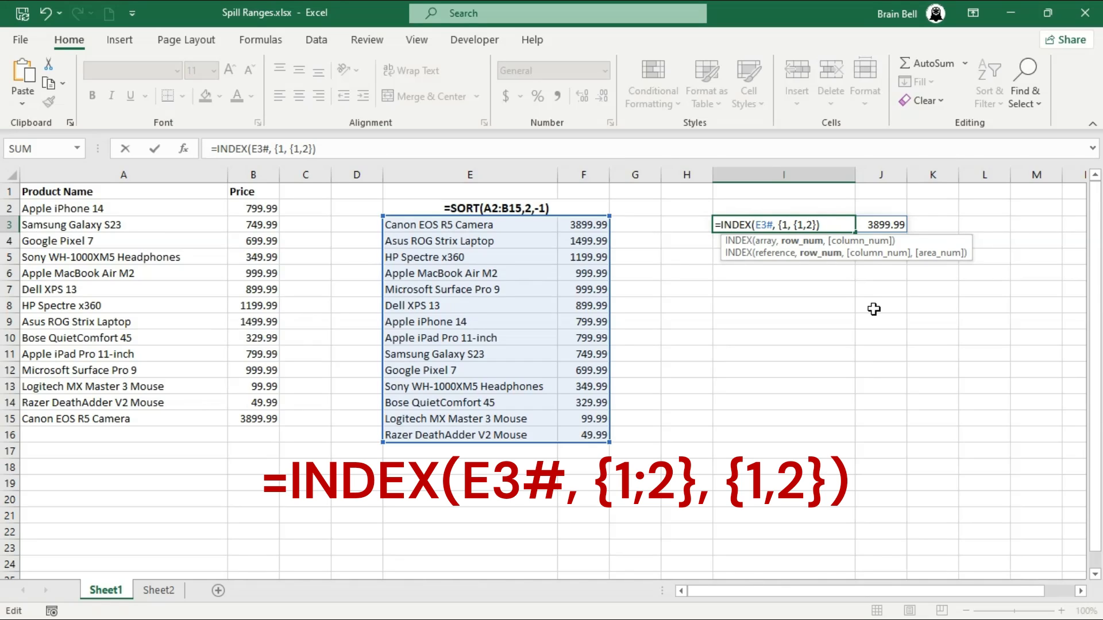
type(";2}")
key("Return")
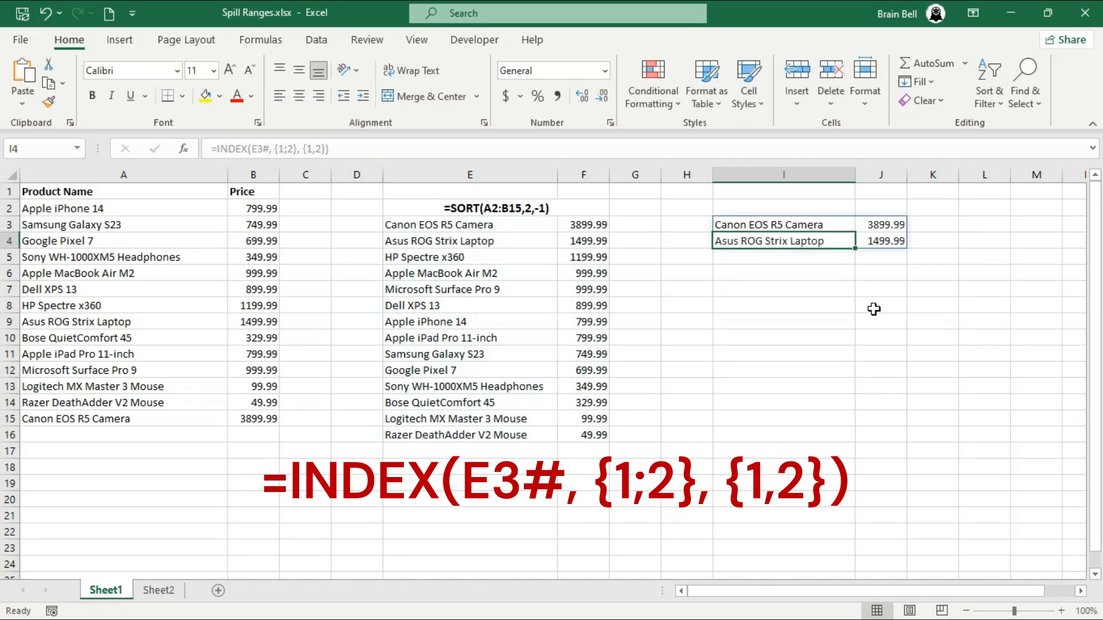
key("Up")
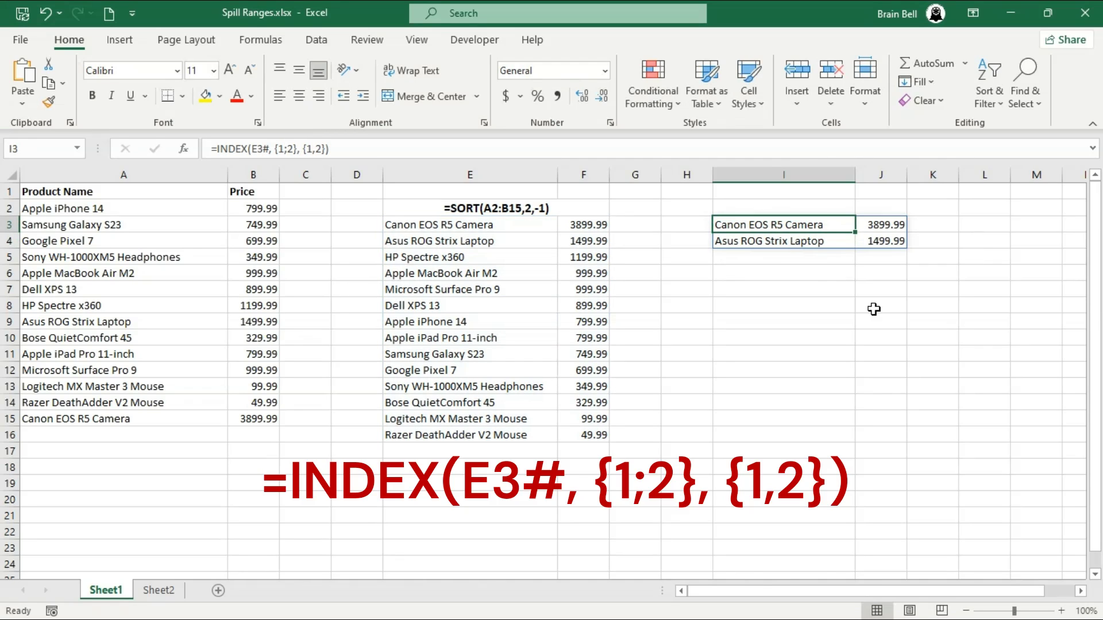
Step: Extend I3's row array to {1;2;3;4;5}, spilling the five priciest products across I3:J7
double_click(800, 225)
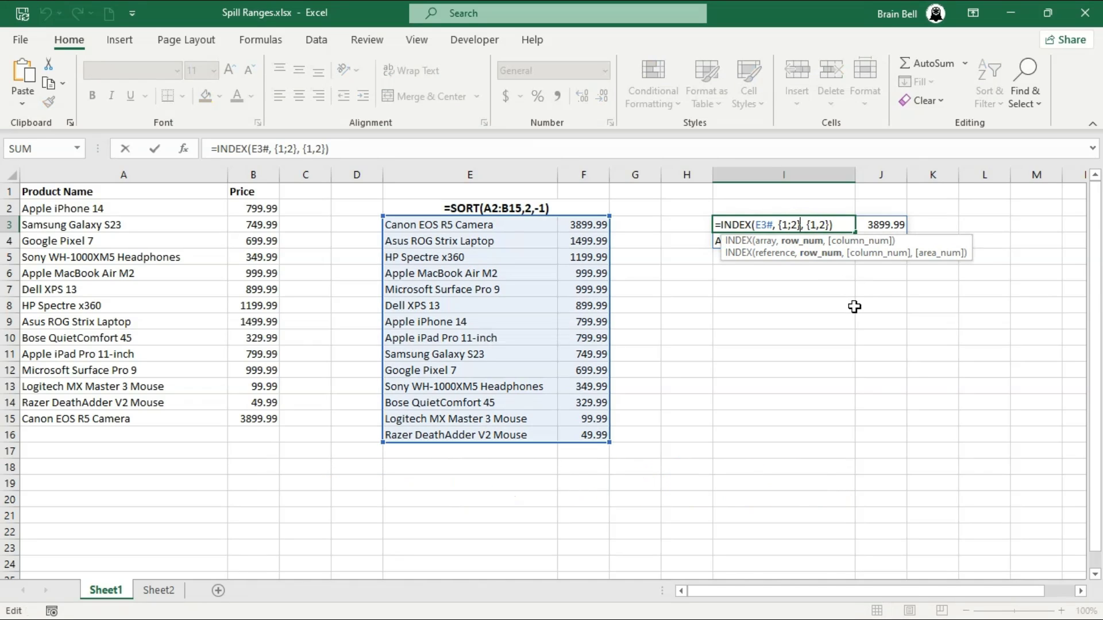
type(";3;4;")
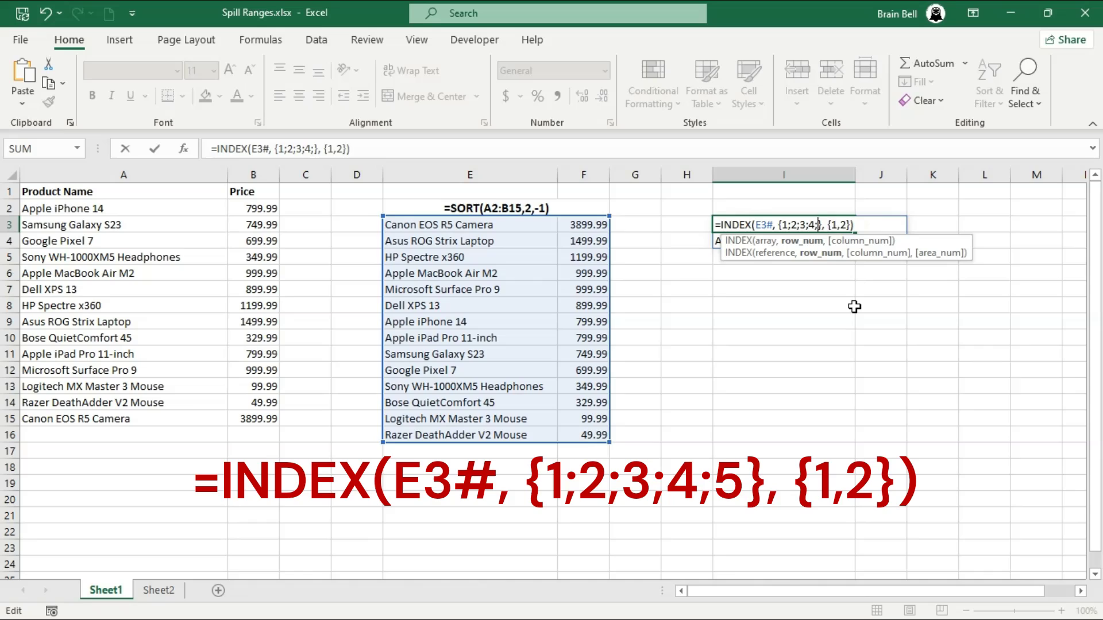
type("5")
key("Return")
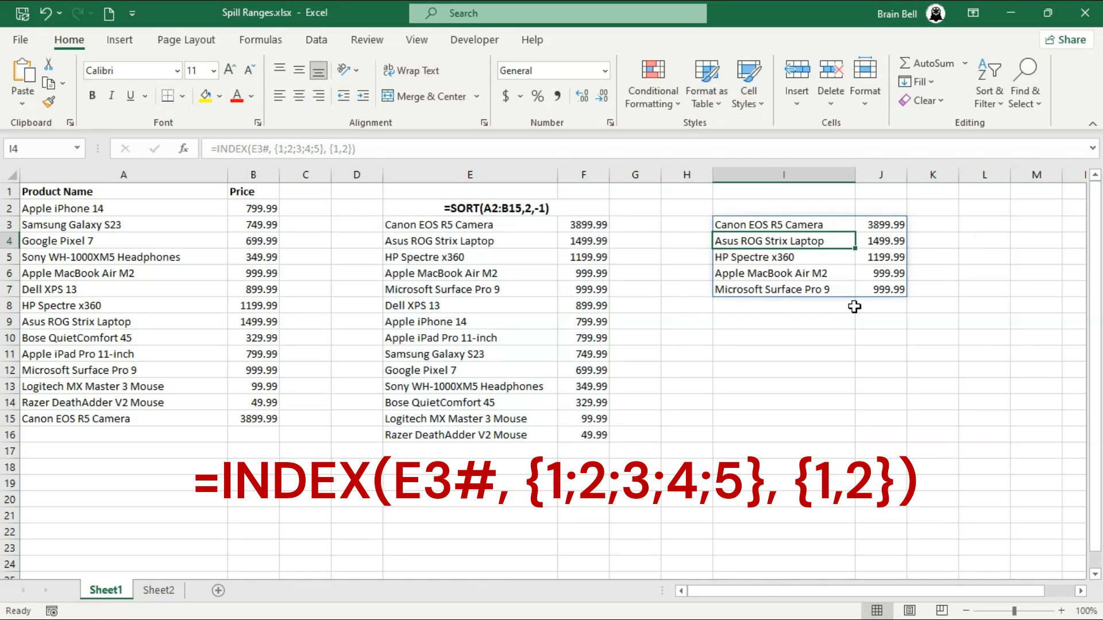
key("Up")
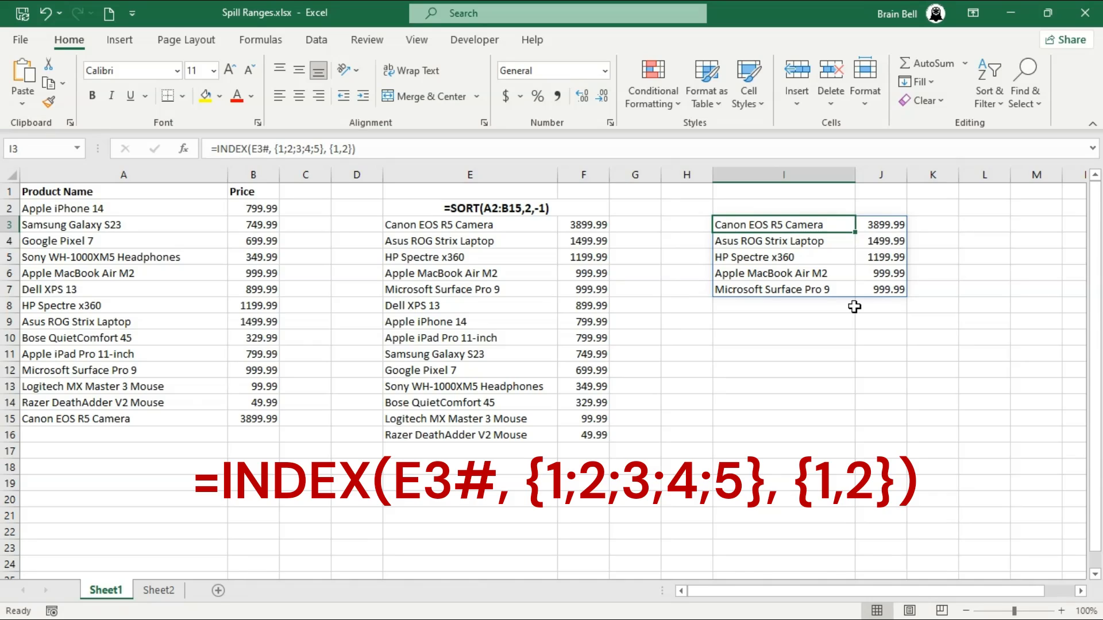
Step: Replace I3's column argument {1,2} with 1 to return only the top five product names
double_click(812, 224)
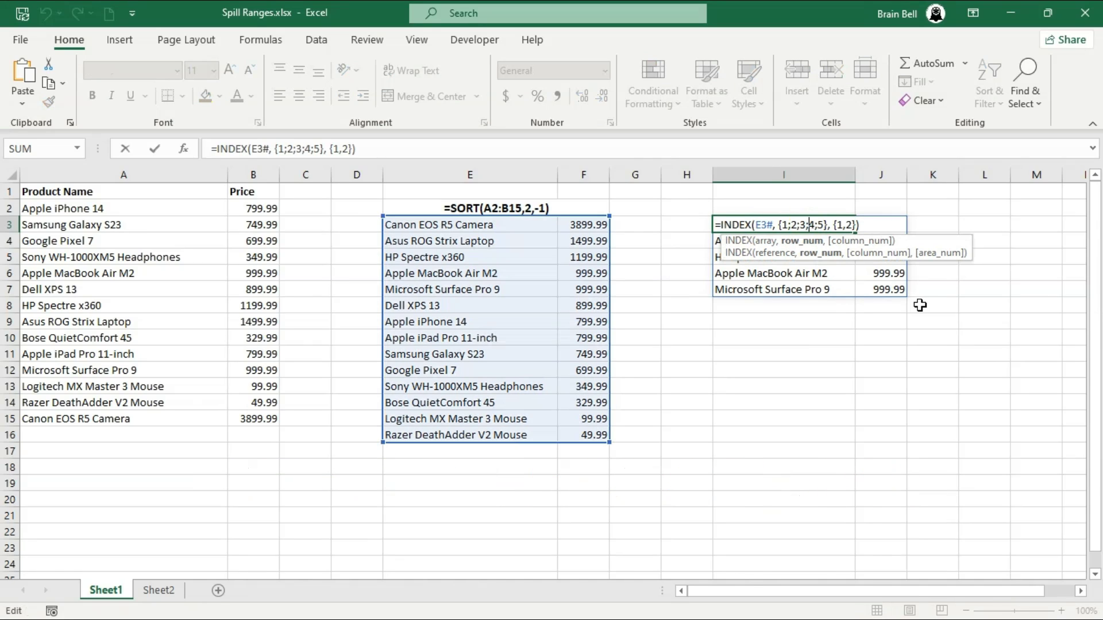
key("Right")
key("Right")
key("Right")
key("Right")
key("Right")
key("Right")
key("Right")
key("Right")
key("Right")
key("Right")
key("Right")
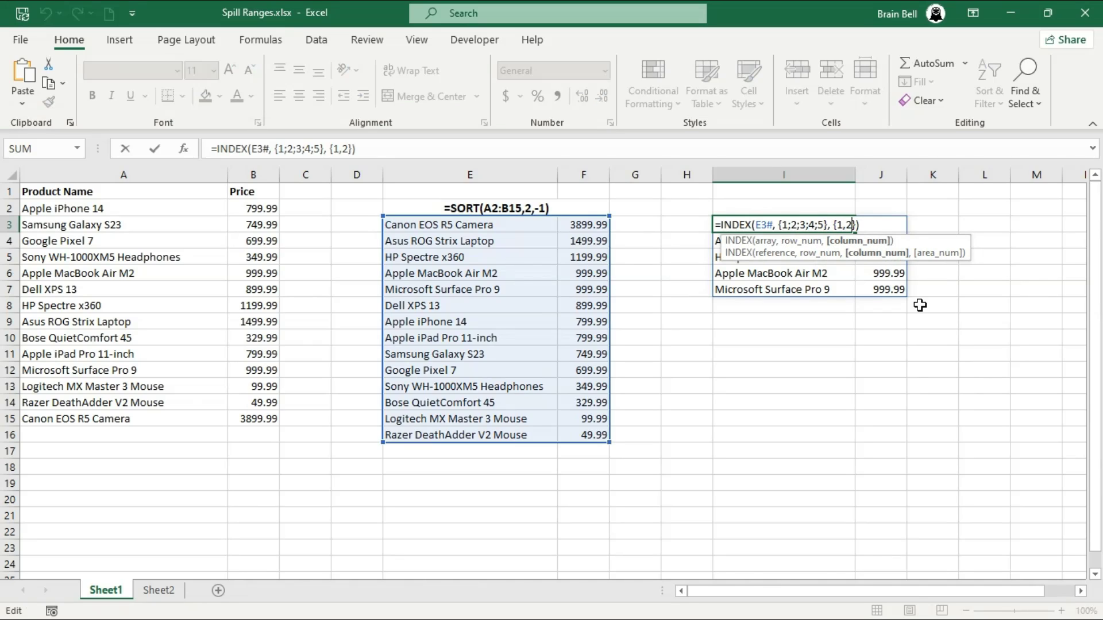
key("BackSpace")
key("BackSpace")
key("BackSpace")
key("BackSpace")
key("Delete")
type("1")
key("Return")
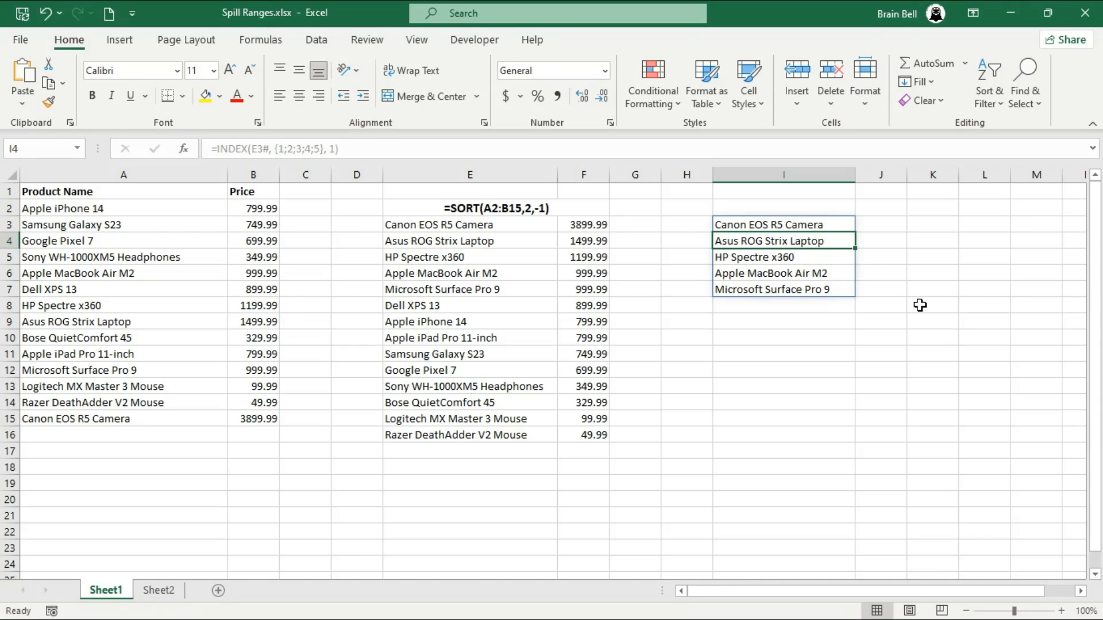
Step: Change the column argument to 2 so I3:I7 shows only the five top prices
left_click(829, 224)
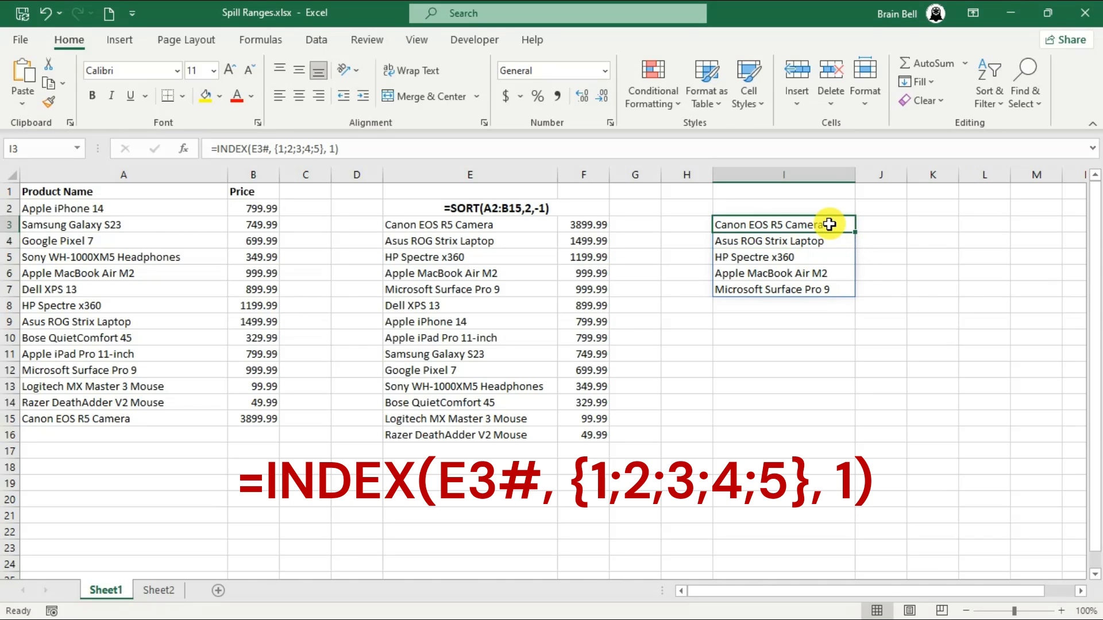
double_click(829, 224)
key("Right")
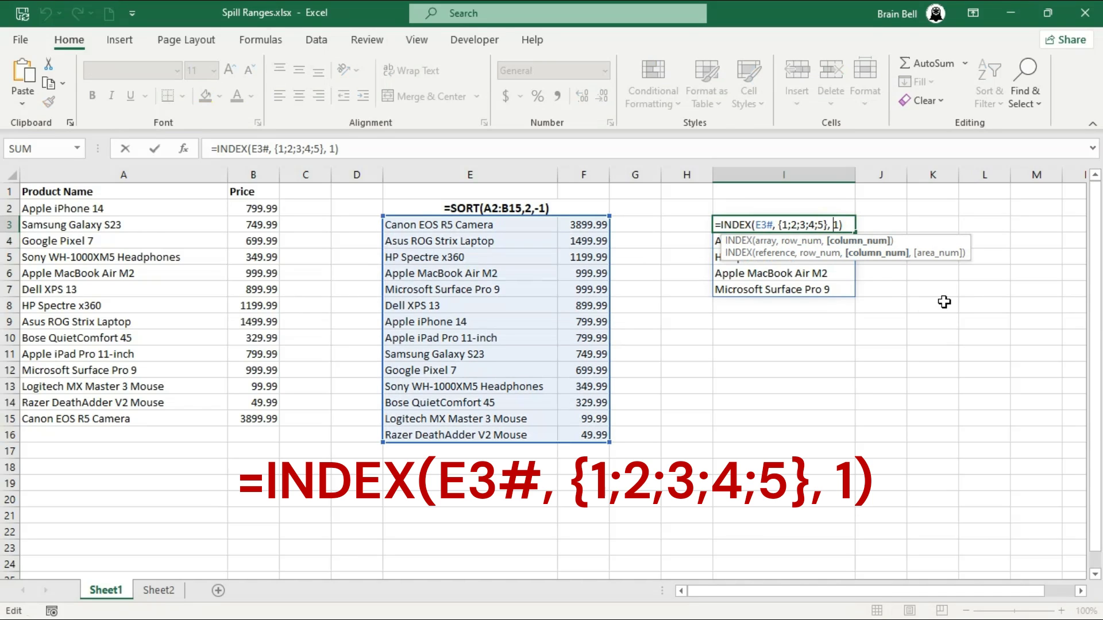
key("Delete")
type("2")
key("Return")
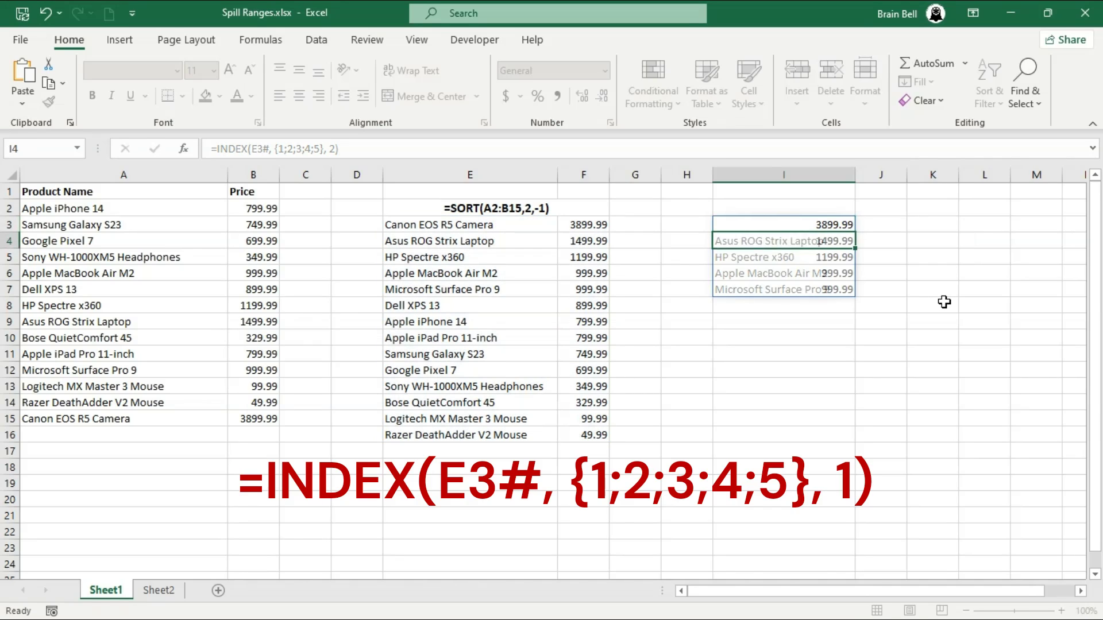
key("Up")
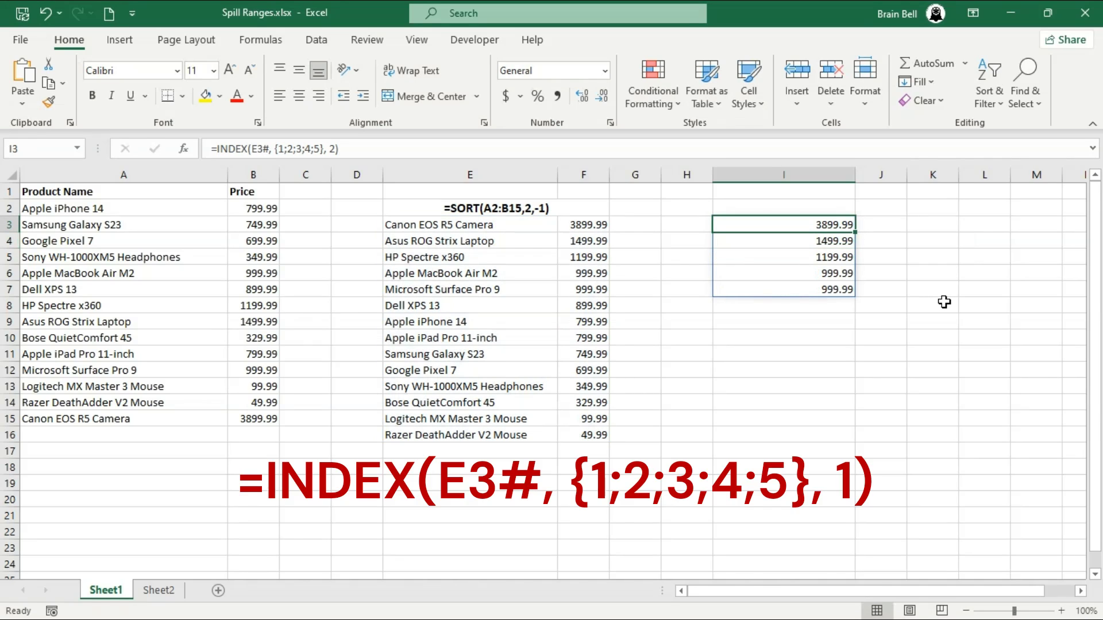
Step: Begin restoring I3's column argument to {1,2}
double_click(819, 224)
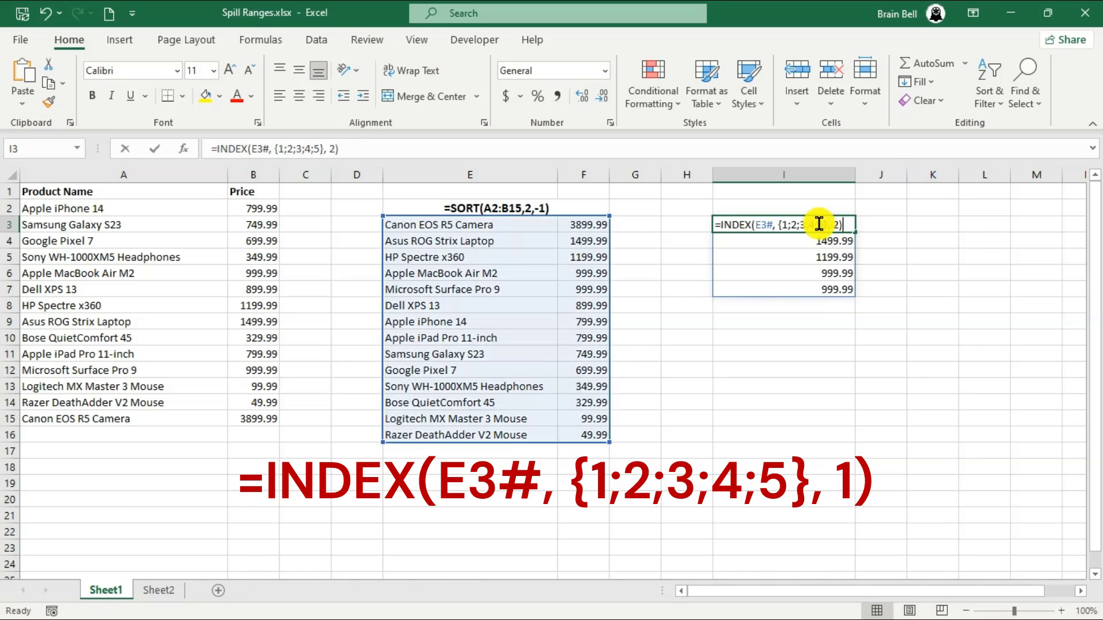
key("Right")
key("Right")
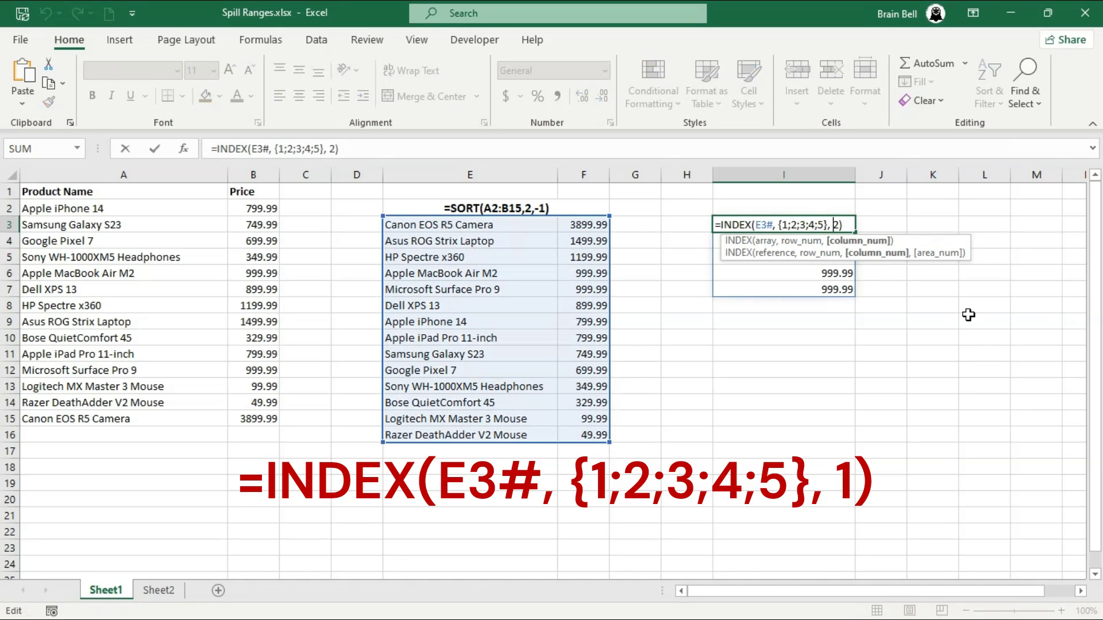
type("{1,2")
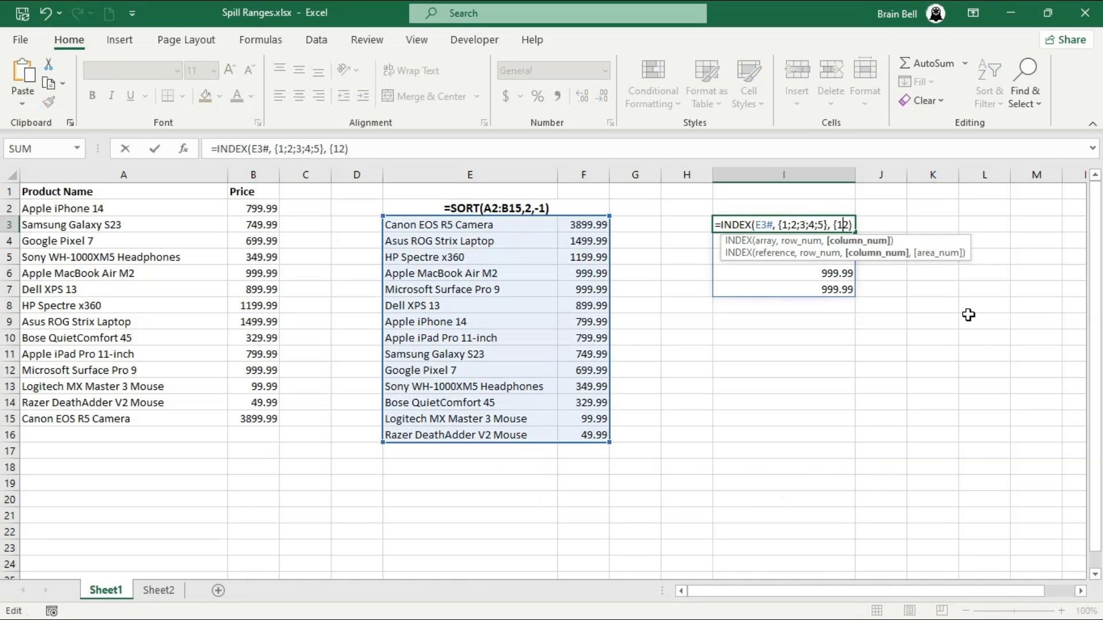
type("}")
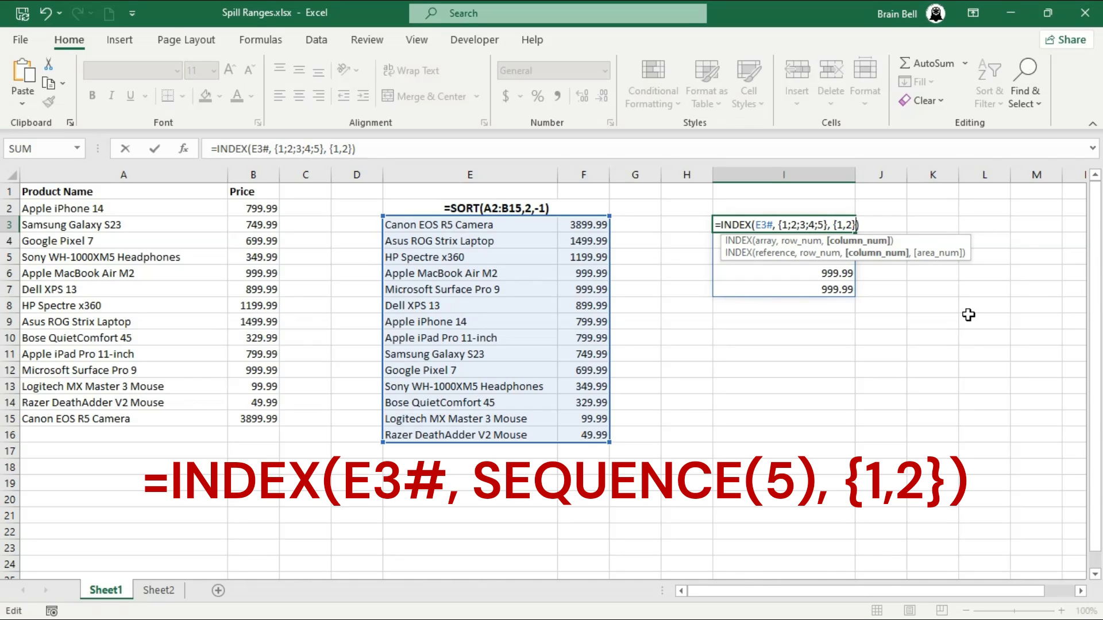
Step: Make I3 read =INDEX(E3#, SEQUENCE(5), {1,2}), replacing the hard-coded row list {1;2;3;4;5}
key("Return")
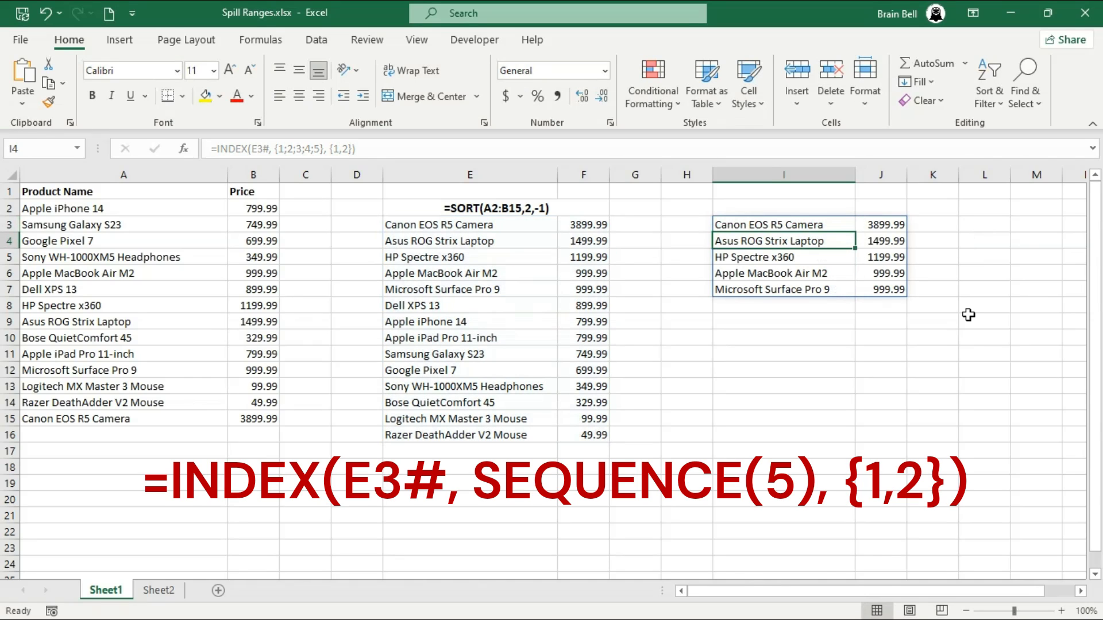
left_click(818, 223)
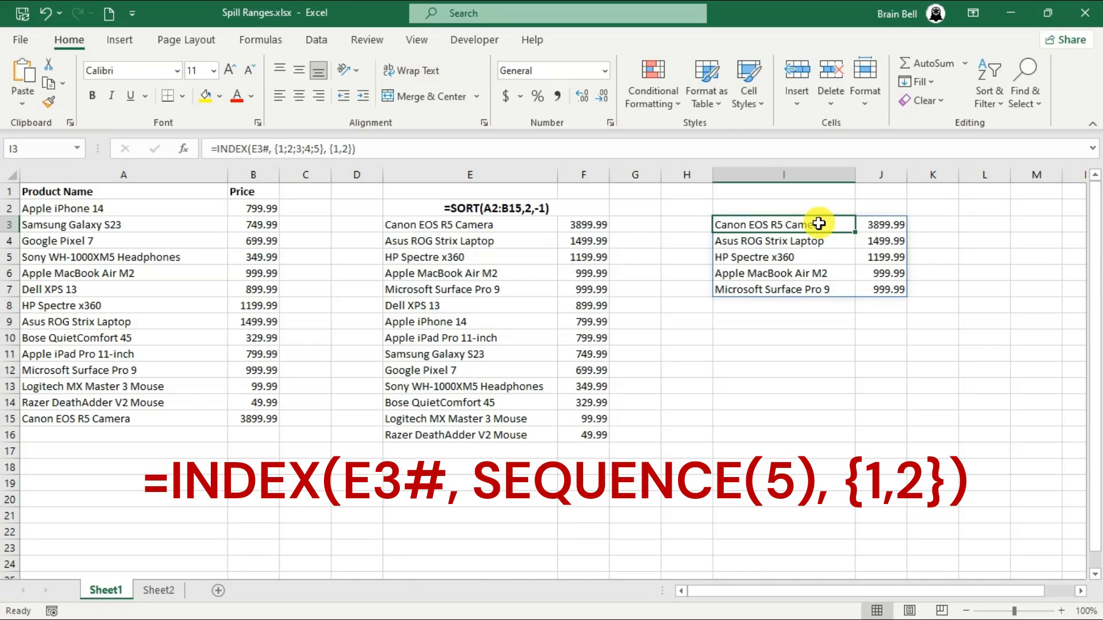
double_click(818, 224)
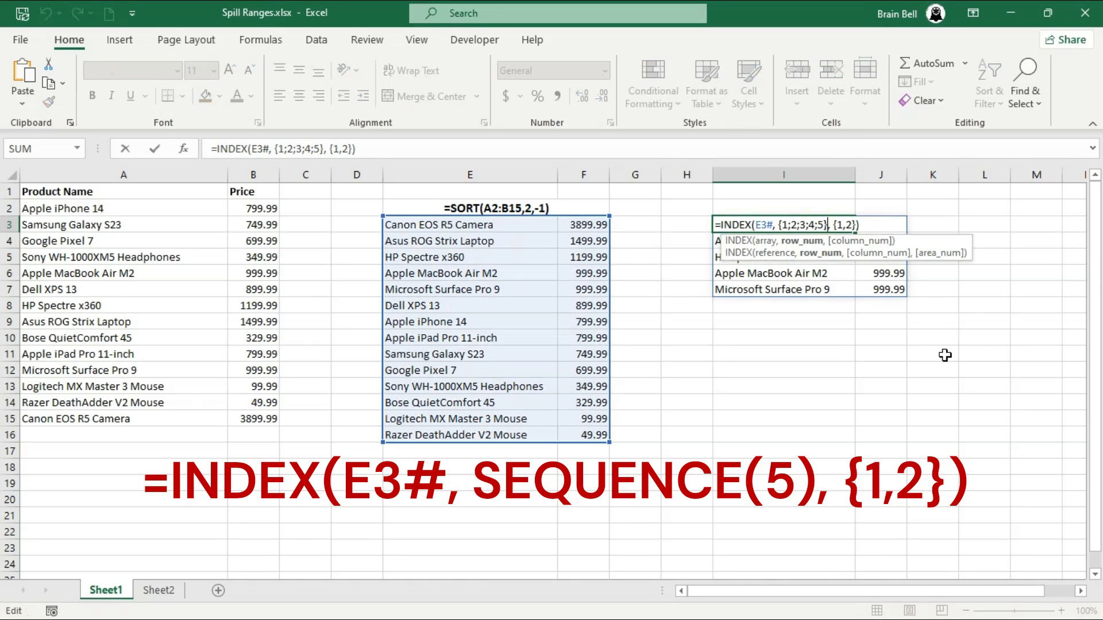
key("BackSpace")
key("BackSpace")
key("BackSpace")
key("BackSpace")
key("BackSpace")
key("BackSpace")
key("BackSpace")
key("BackSpace")
key("BackSpace")
key("BackSpace")
key("BackSpace")
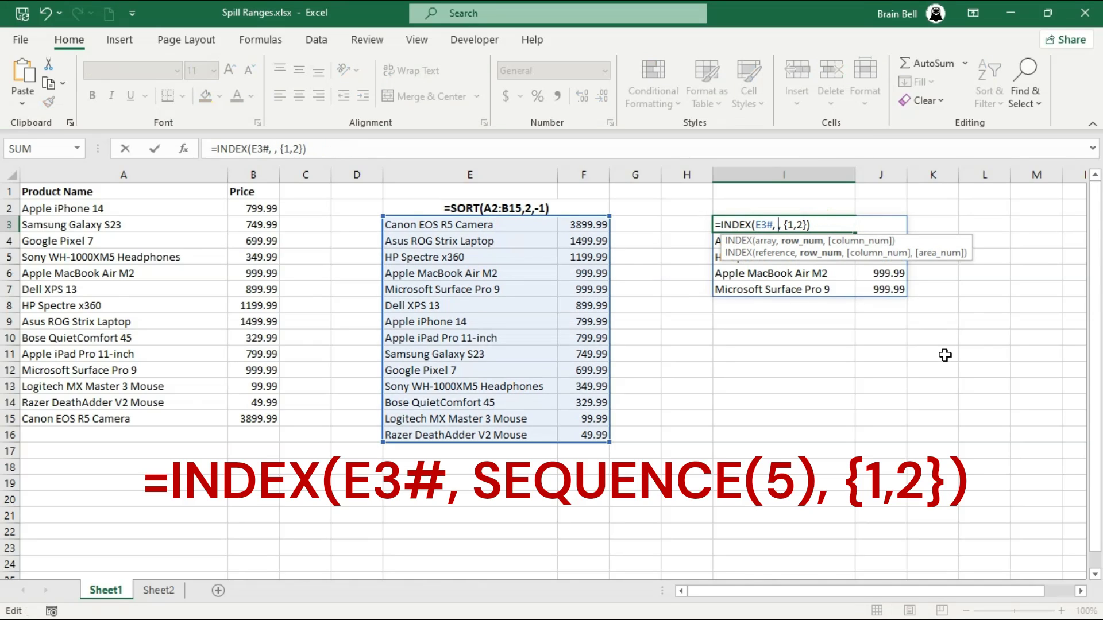
type("S")
type("EQUENCE")
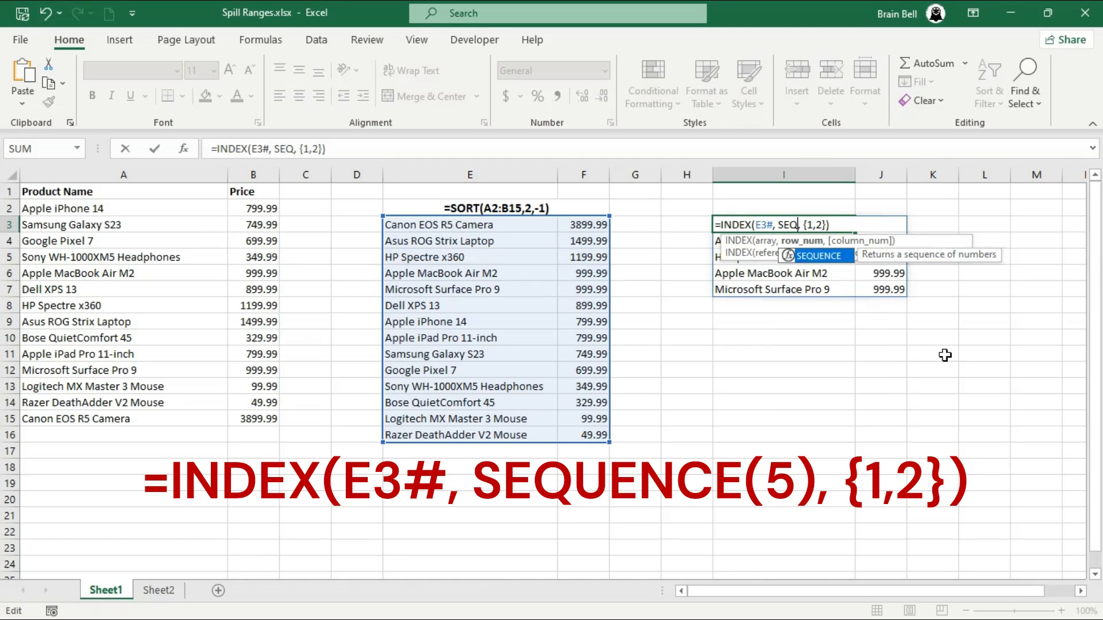
key("Tab")
type("5)")
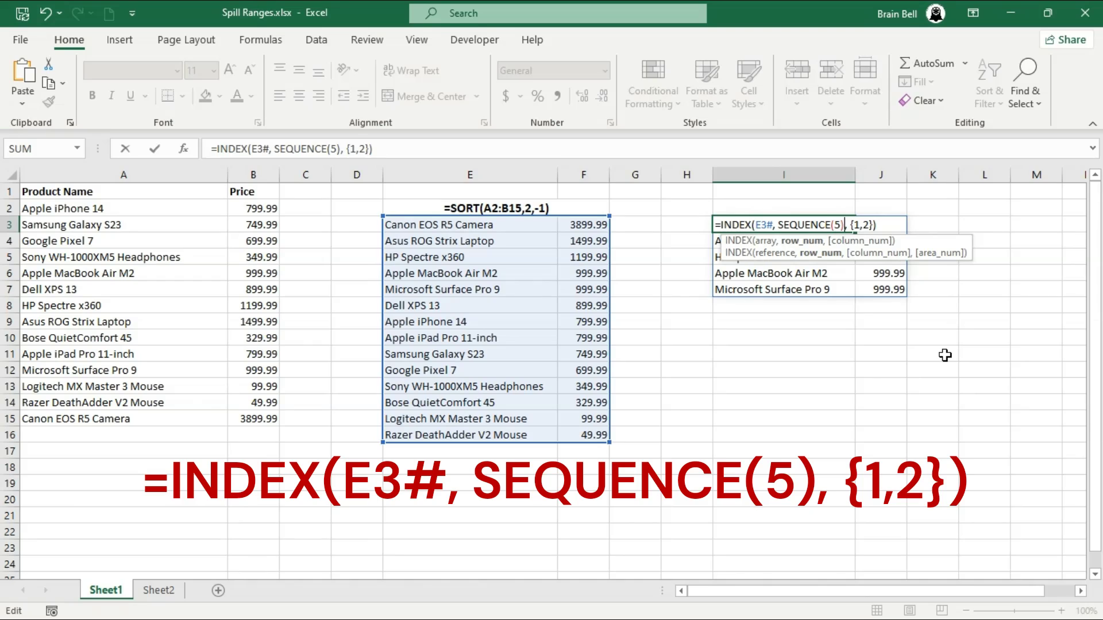
type(", {1,2})")
key("Return")
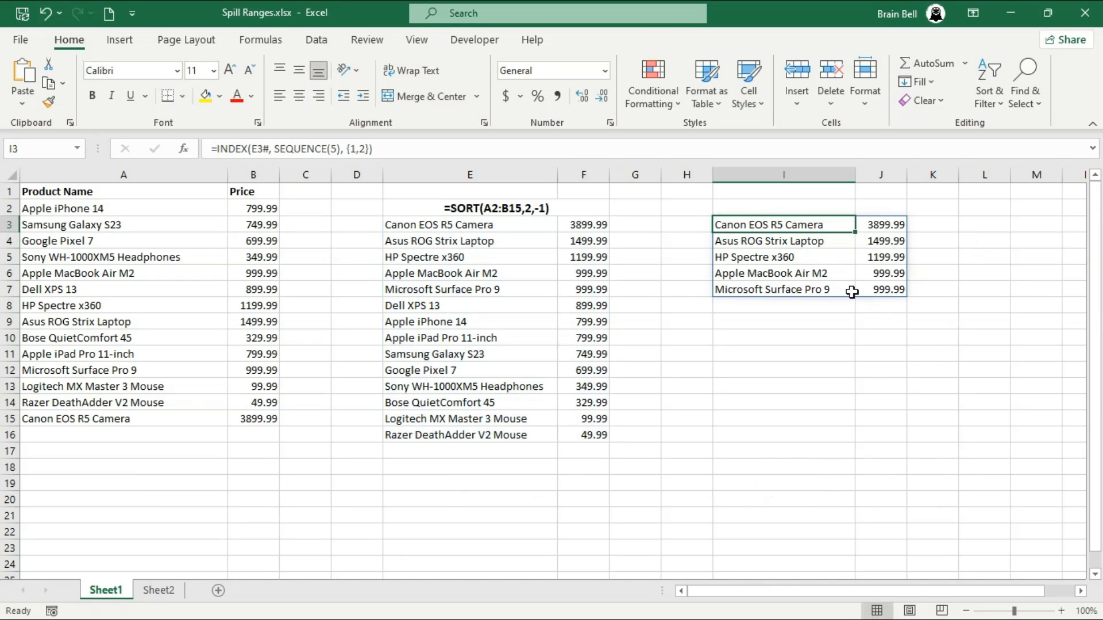
left_click(807, 225)
double_click(806, 225)
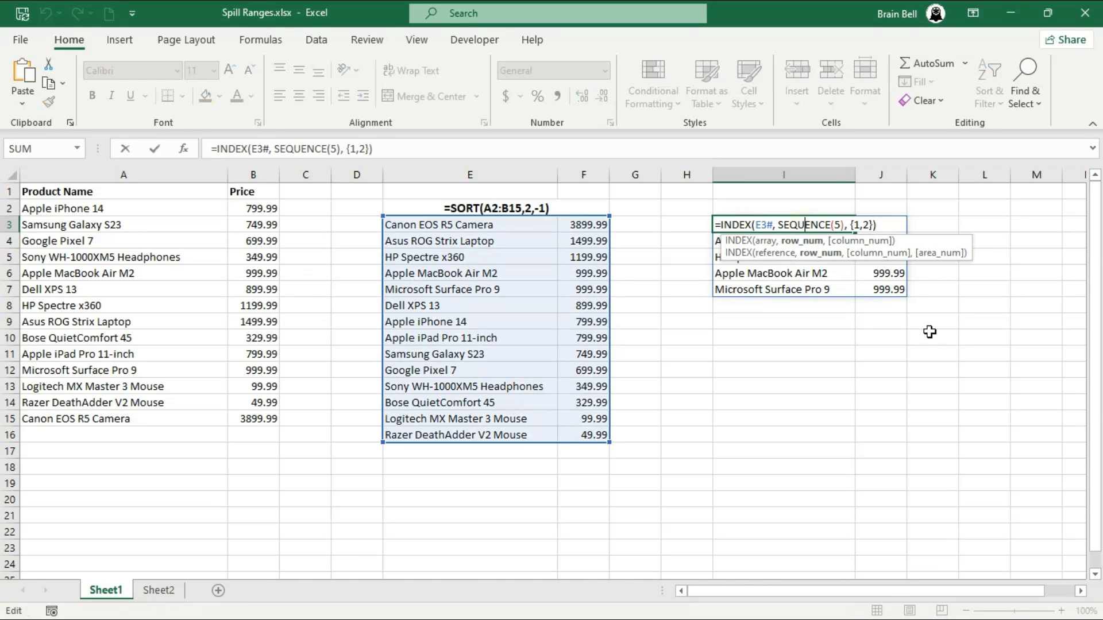
key("Right")
key("Right")
key("Right")
key("Right")
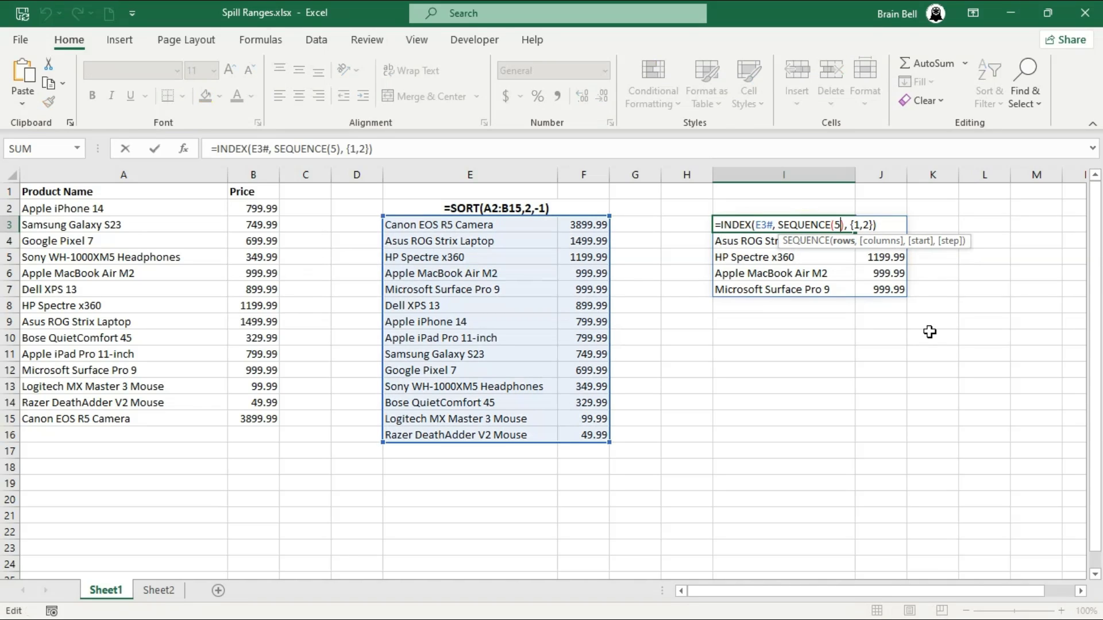
key("Delete")
type("2")
key("Return")
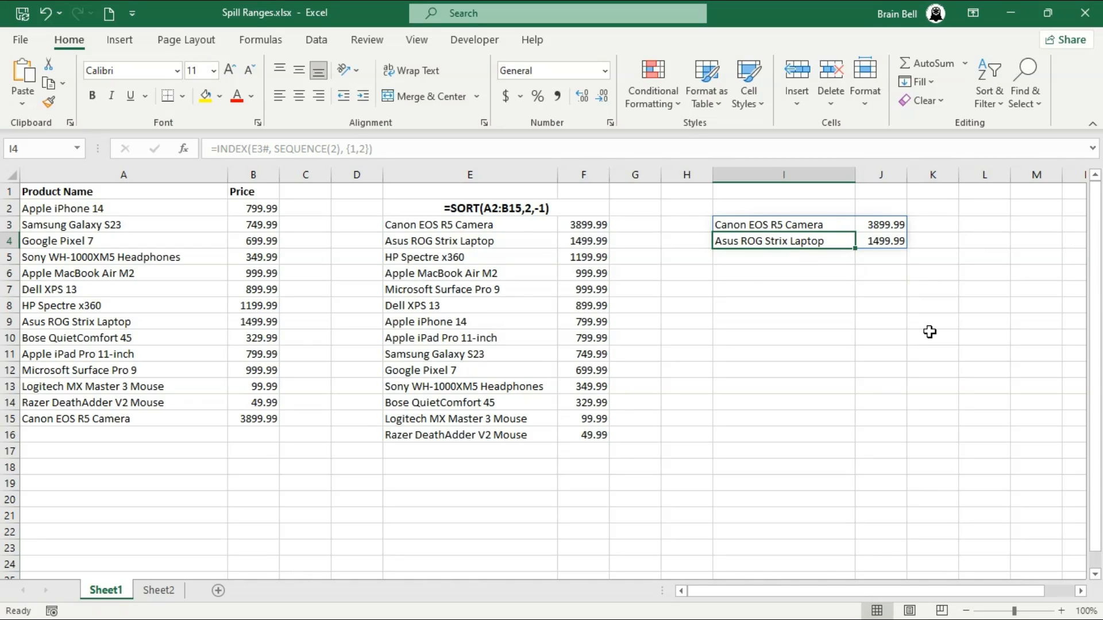
key("Up")
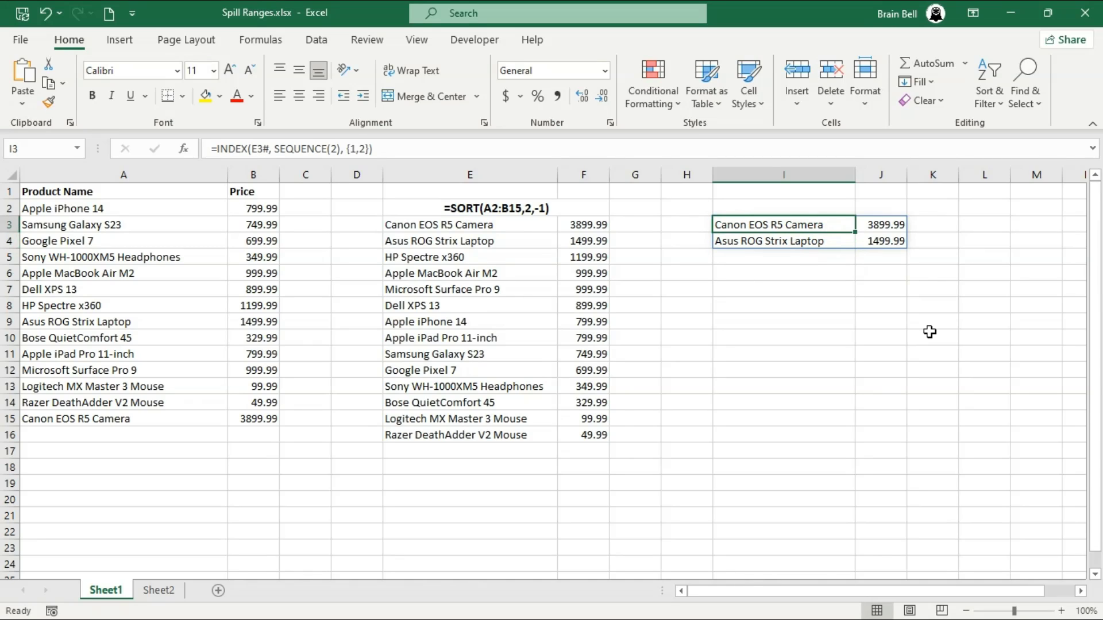
Step: Replace I3's formula with =SORT(A2:B15,2,-1), spilling all 14 products by descending price
left_click(778, 226)
key("Delete")
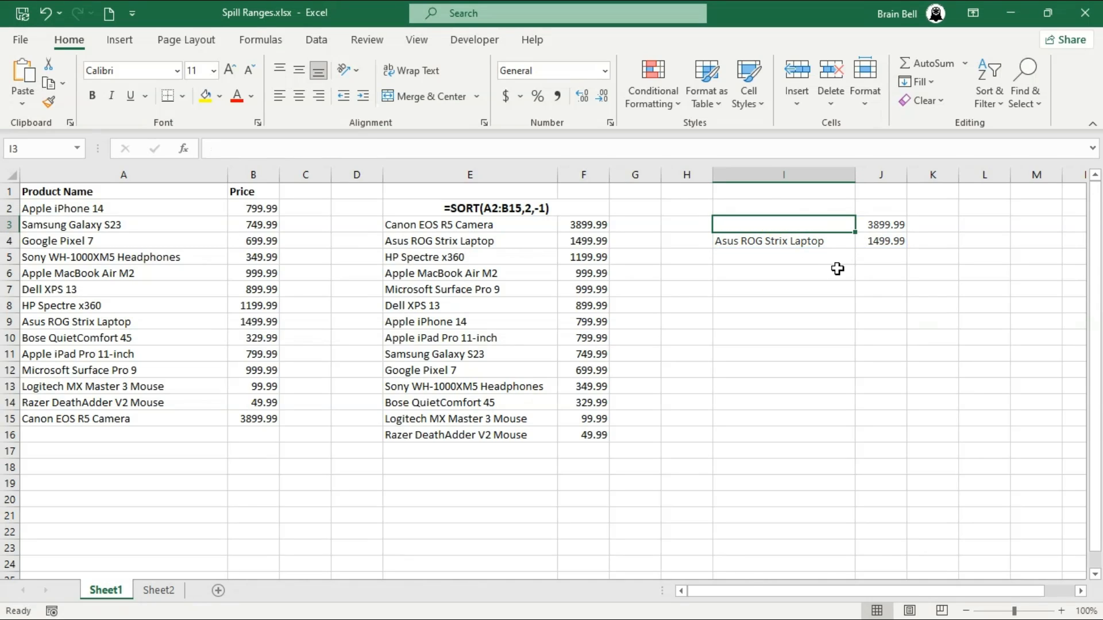
type("=")
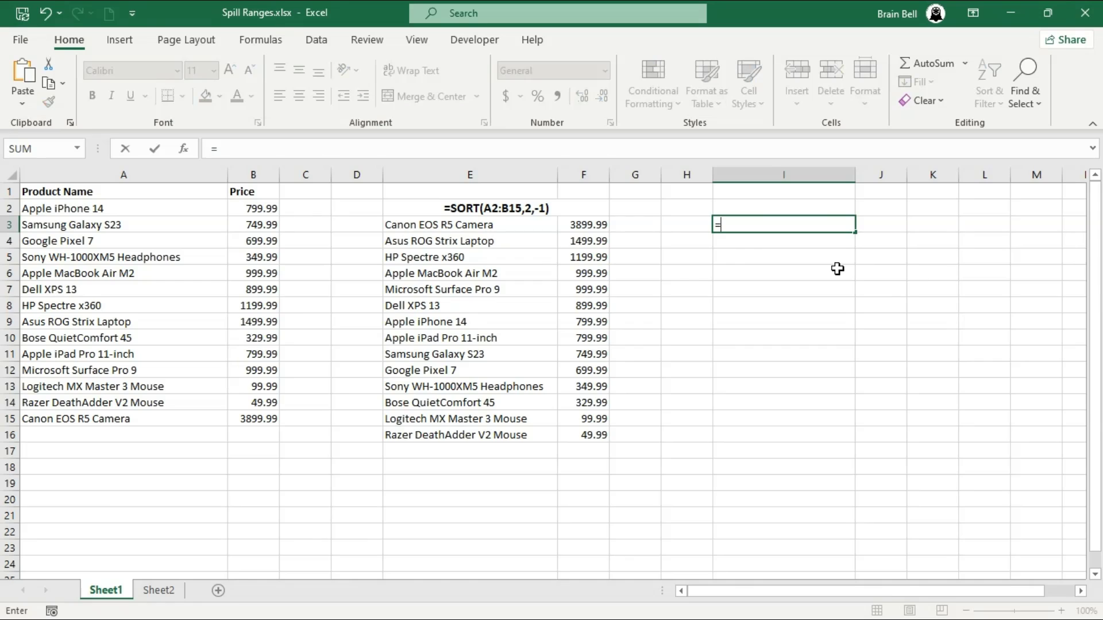
type("s")
key("BackSpace")
type("SORT(")
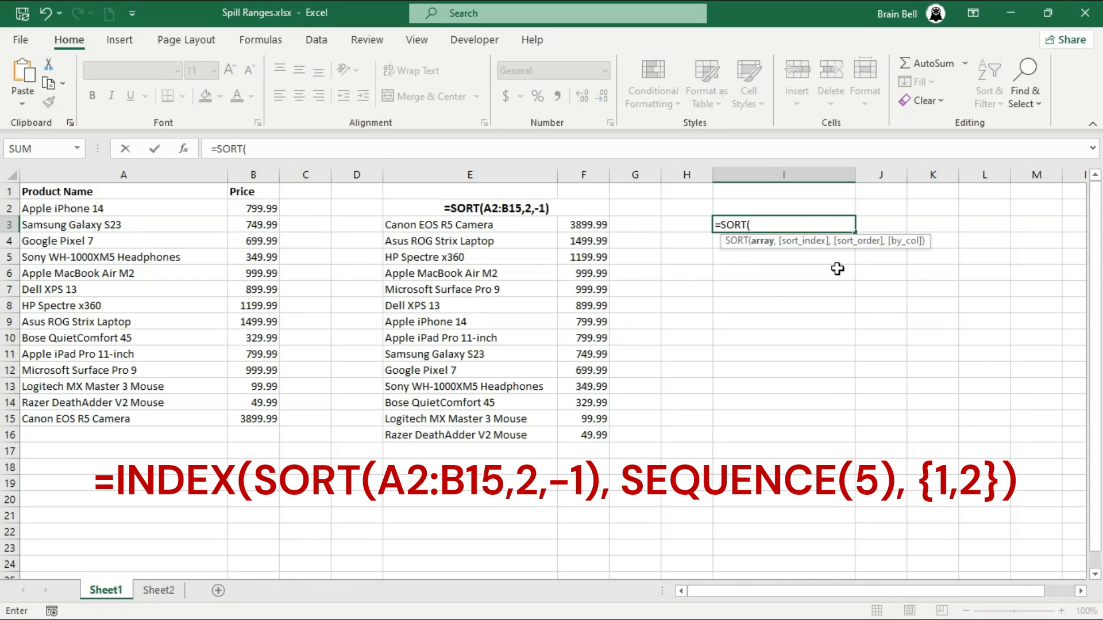
key("Left")
key("Left")
key("Left")
key("Left")
key("Left")
key("Left")
key("Left")
key("Left")
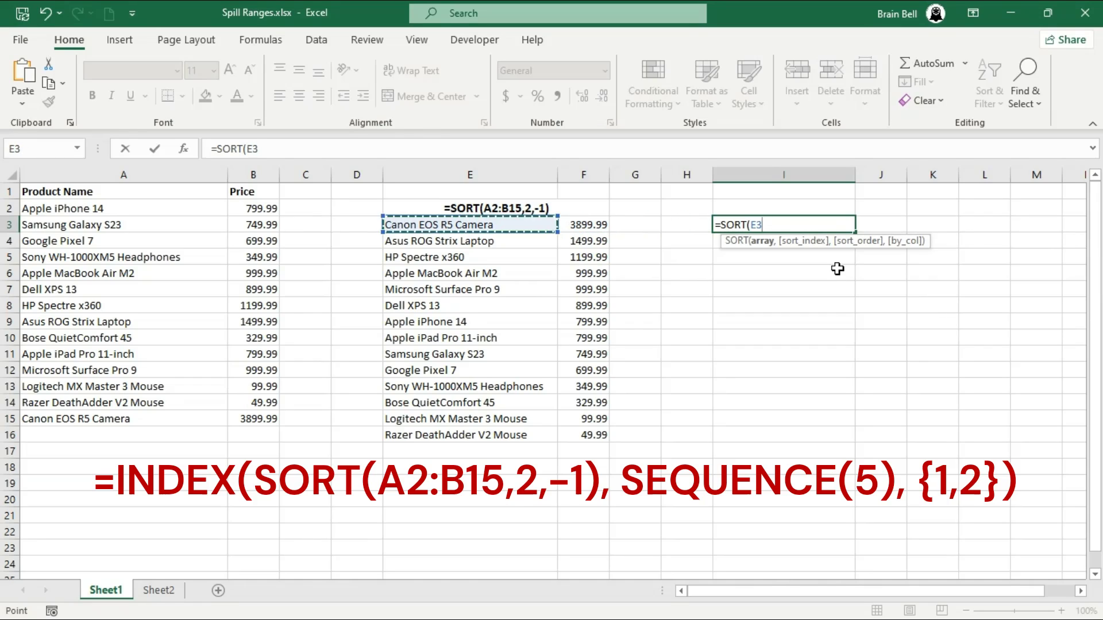
key("Up")
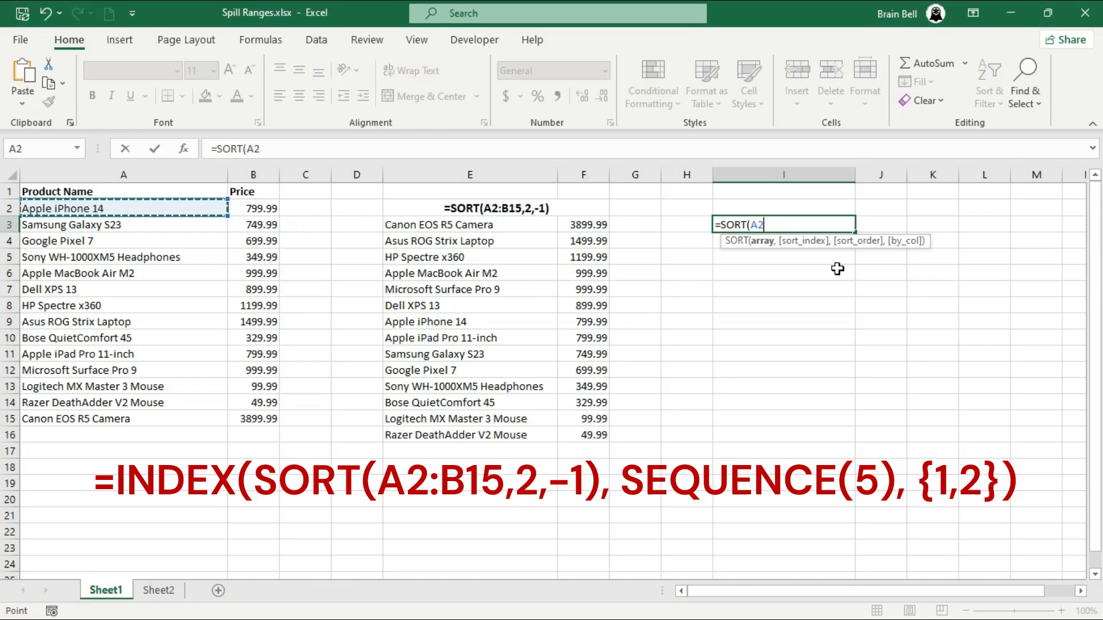
key("shift+Right")
key("shift+Down")
key("shift+Down")
key("shift+Down")
key("shift+Down")
key("shift+Down")
key("shift+Down")
key("shift+Down")
key("shift+Down")
key("shift+Down")
key("shift+Down")
key("shift+Down")
key("shift+Down")
key("shift+Down")
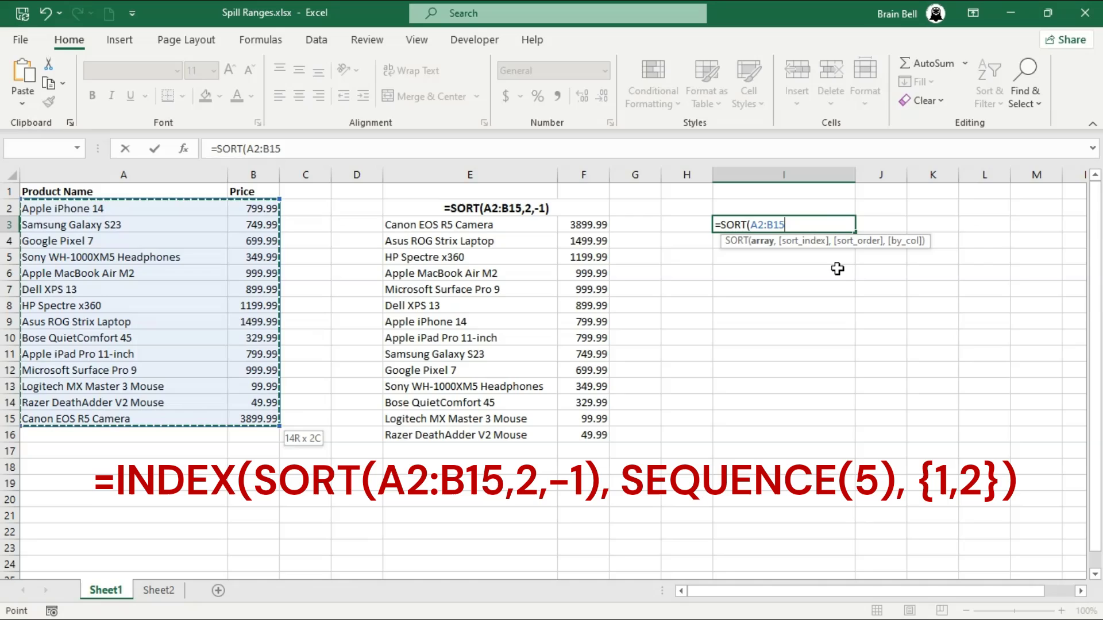
type(",")
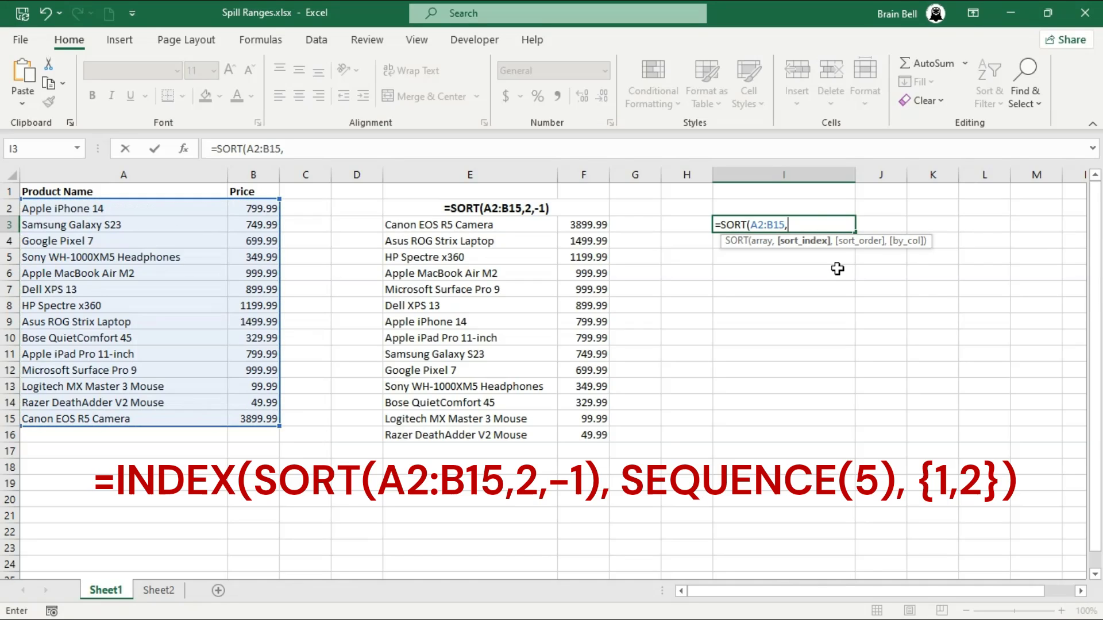
type("2,")
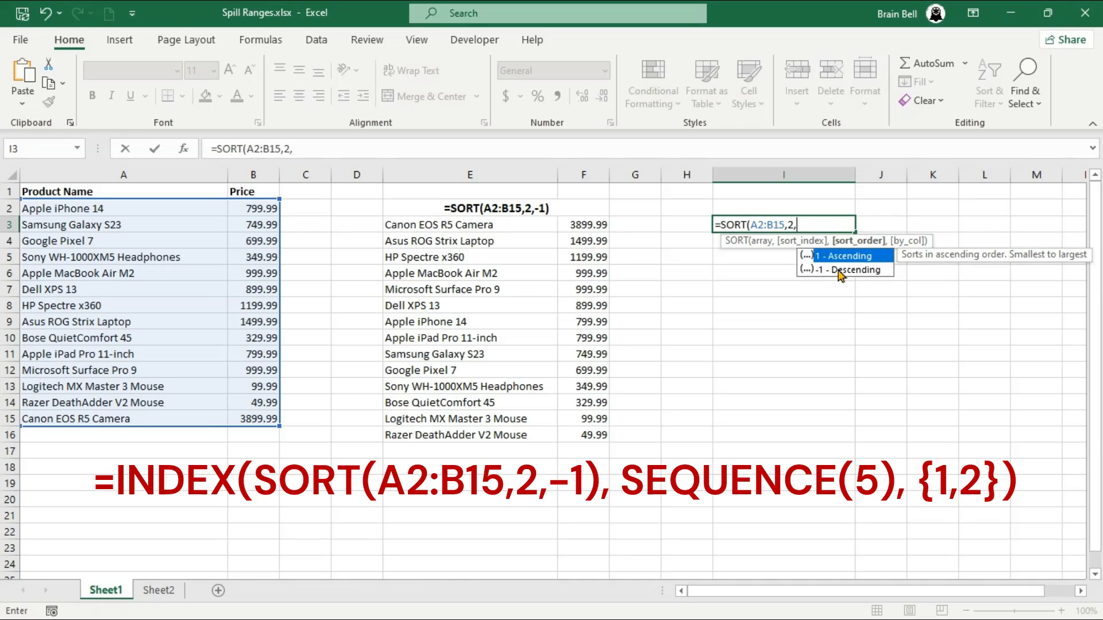
type("-1")
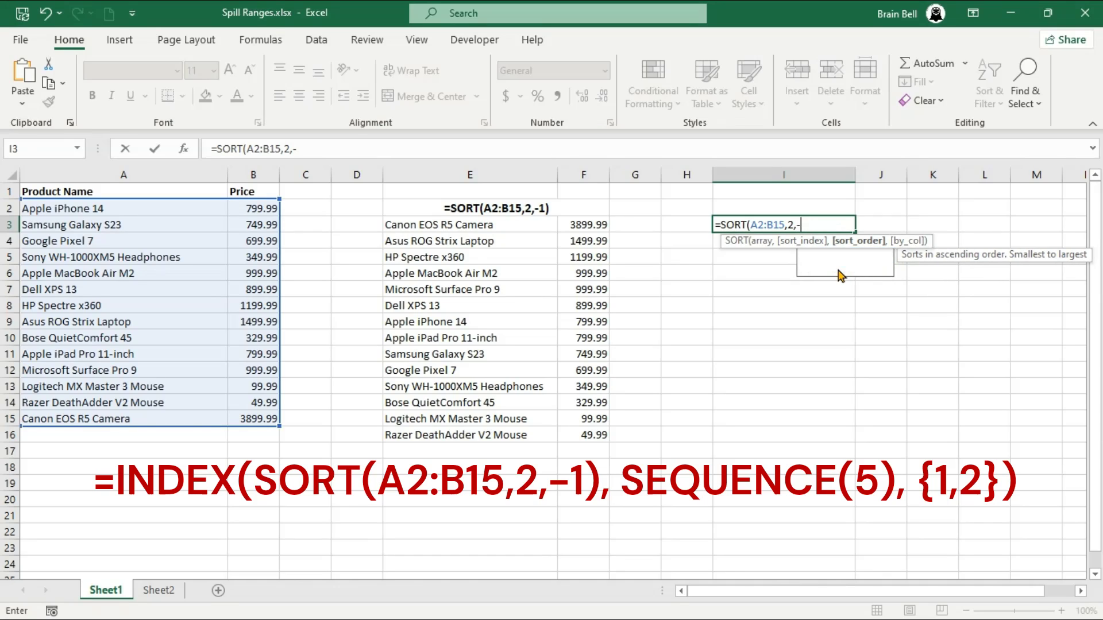
double_click(844, 270)
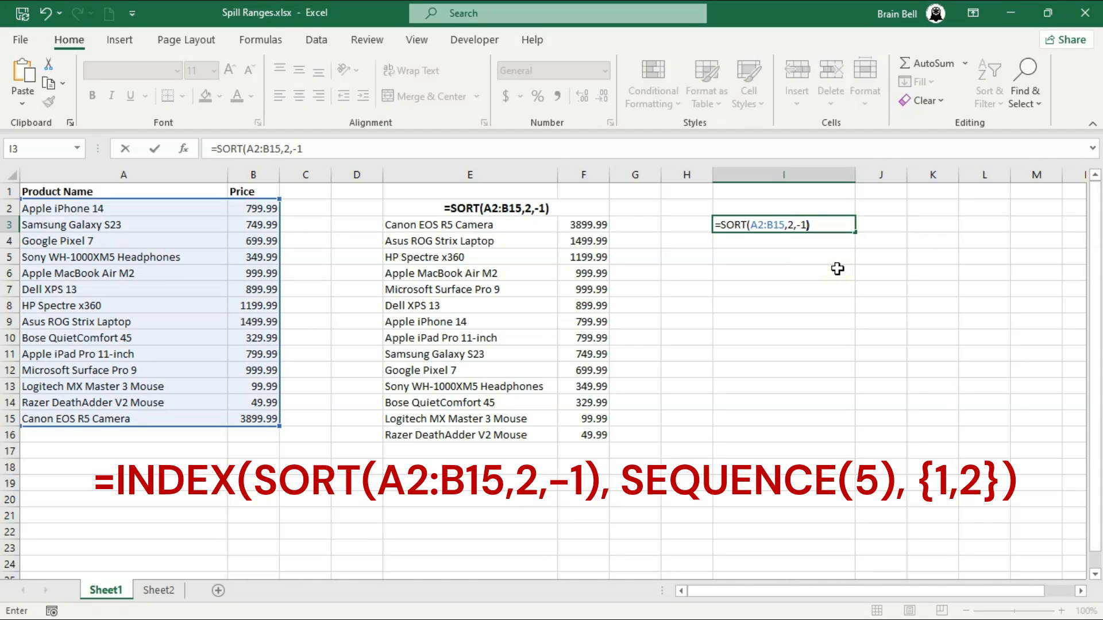
type(")")
key("Return")
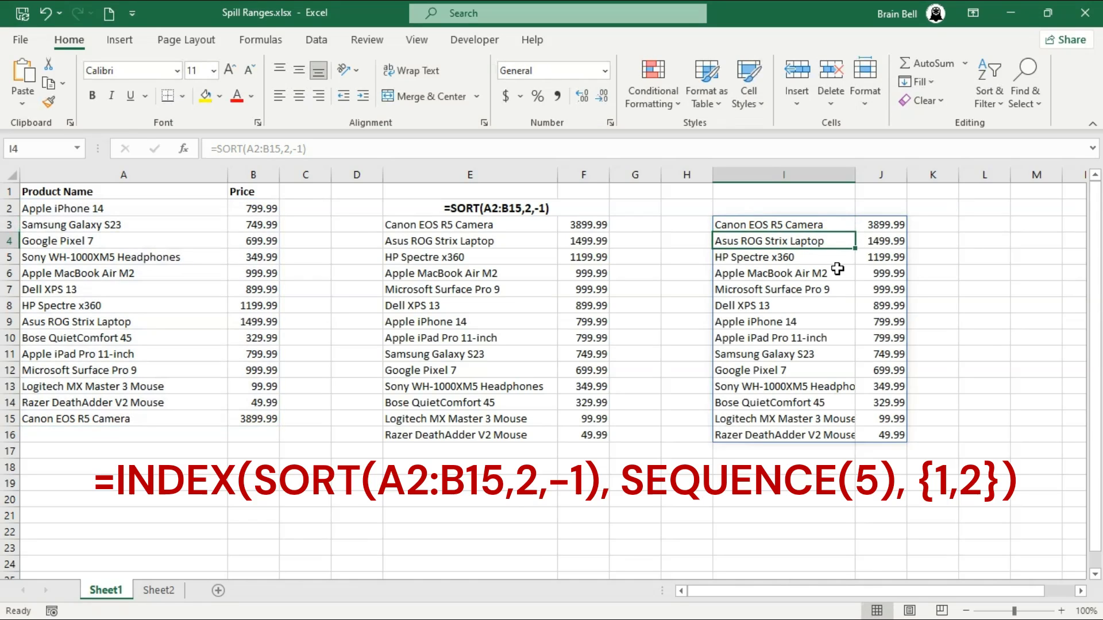
Step: Edit I3 to =INDEX(SORT(A2:B15,2,-1), SEQUENCE(5), {1,2}) to keep only the top five
left_click(787, 224)
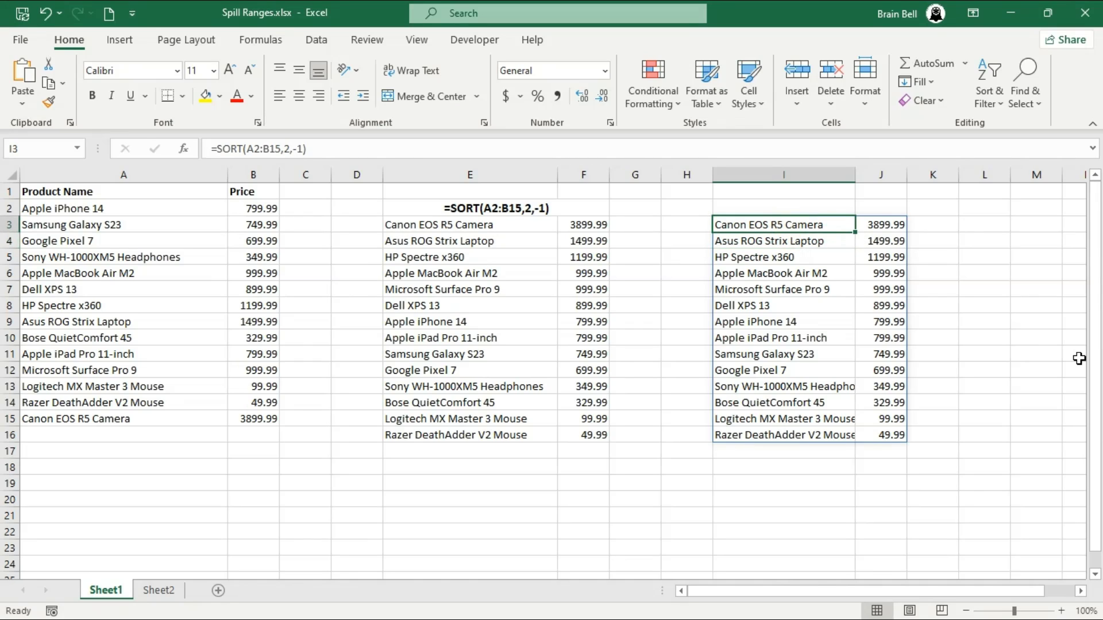
double_click(800, 225)
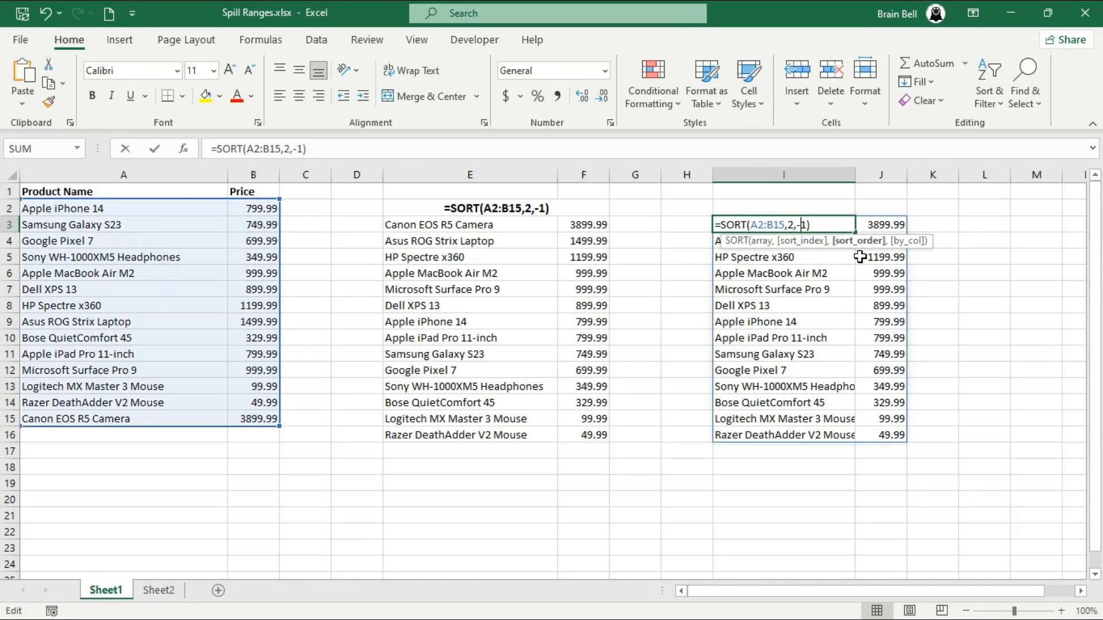
key("Left")
key("Left")
key("Left")
key("Left")
key("Left")
key("Left")
key("Left")
key("Left")
key("Left")
key("Left")
key("Left")
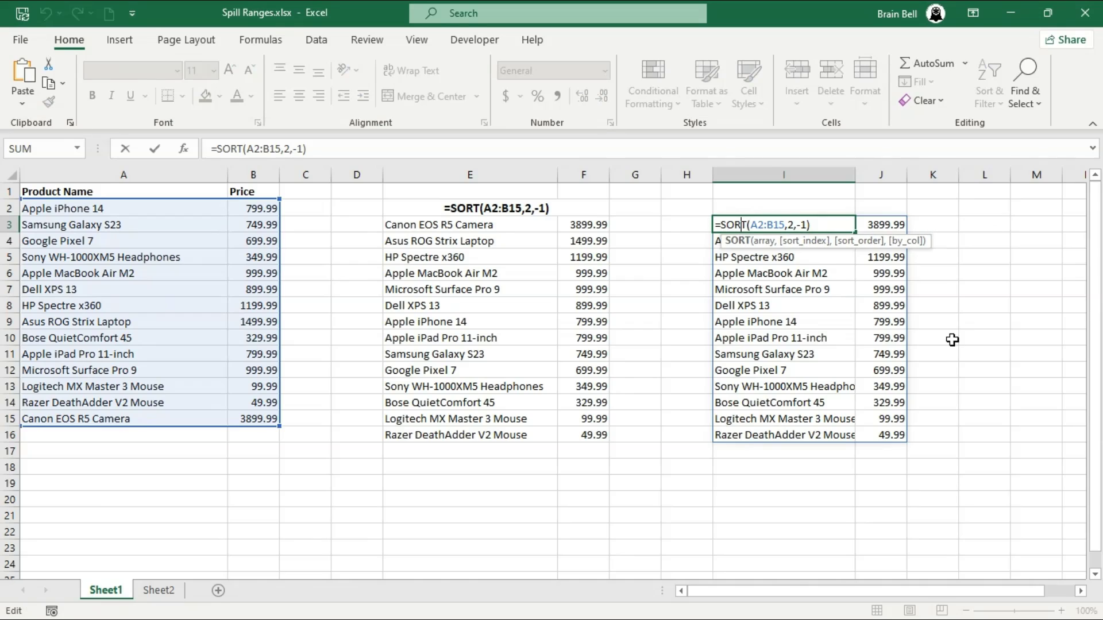
key("Left")
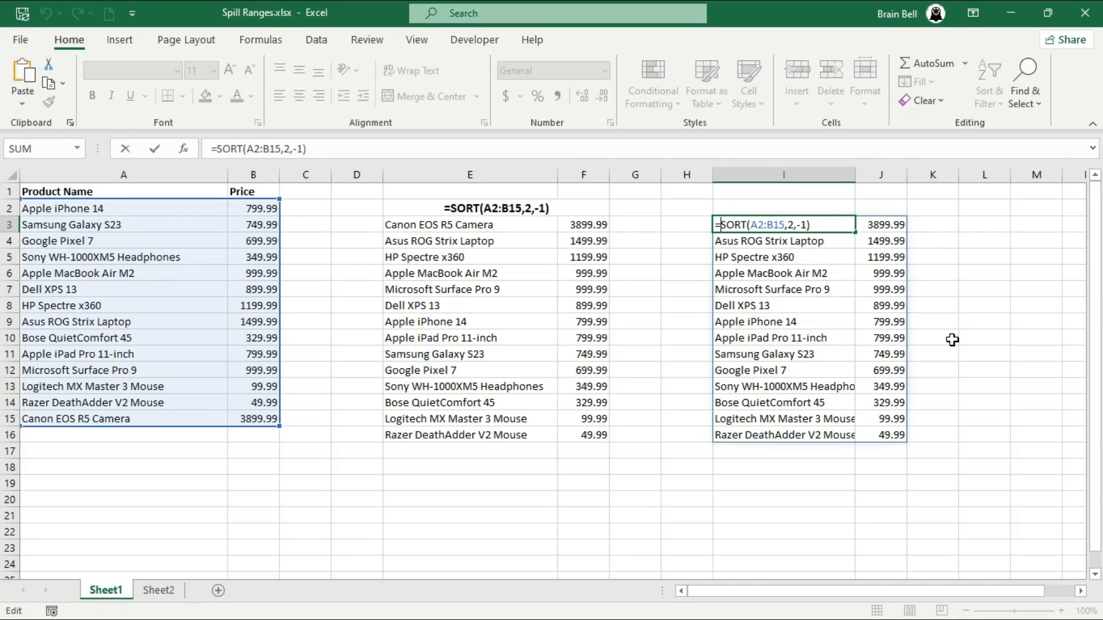
type("INDEX(")
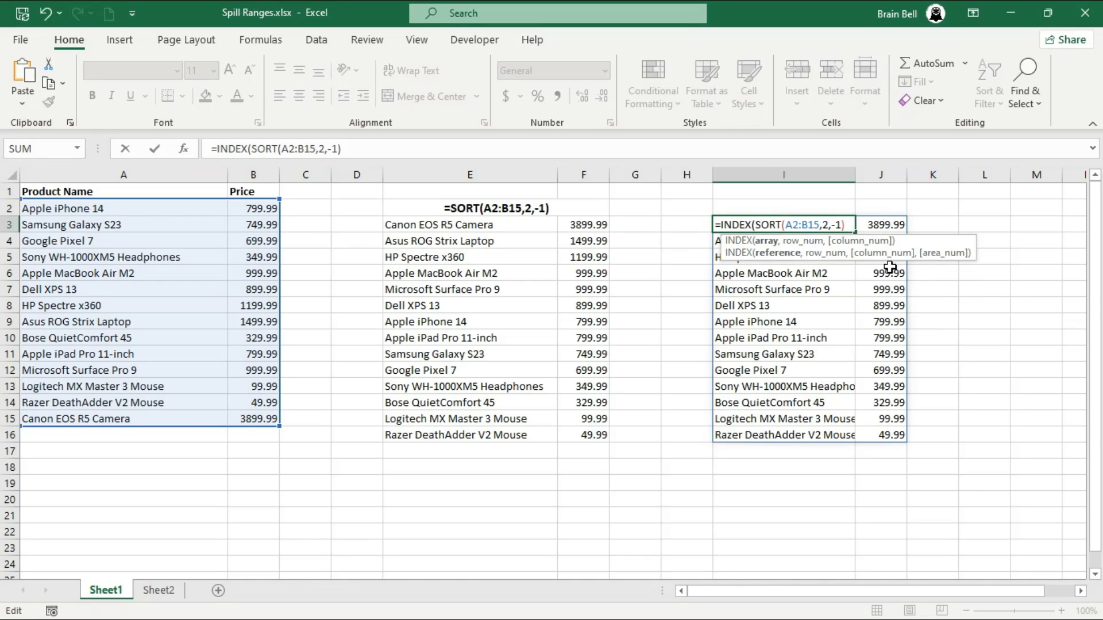
key("Right")
key("Right")
key("Right")
key("Right")
key("Right")
key("Right")
key("Right")
key("Right")
key("Right")
key("Right")
key("Right")
key("Right")
key("Right")
key("Right")
key("Right")
key("Right")
type(",")
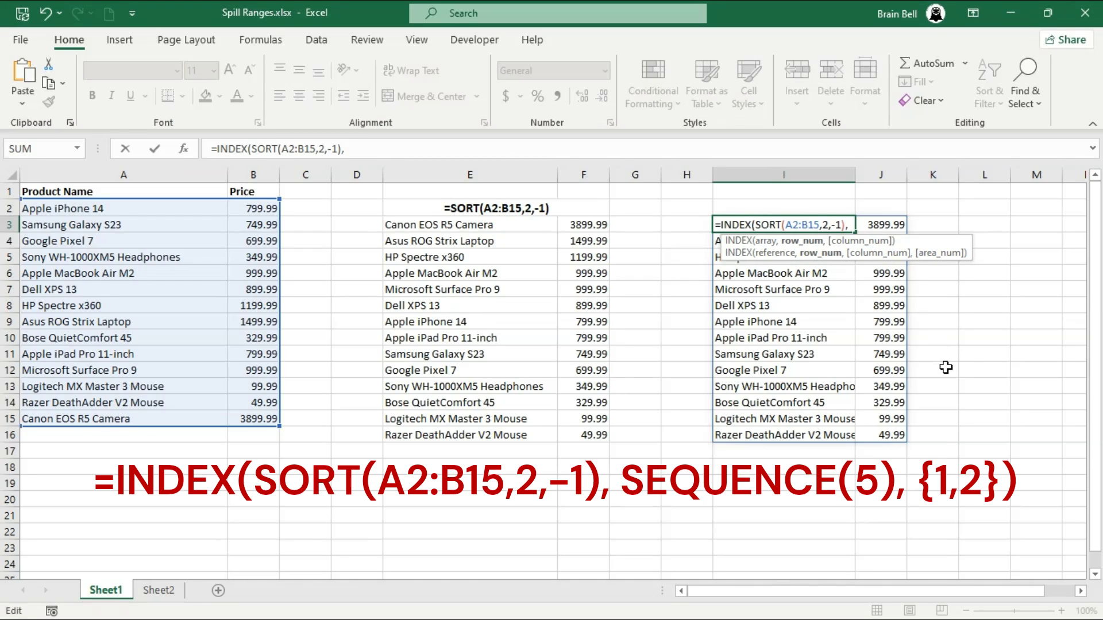
type(" SEQ")
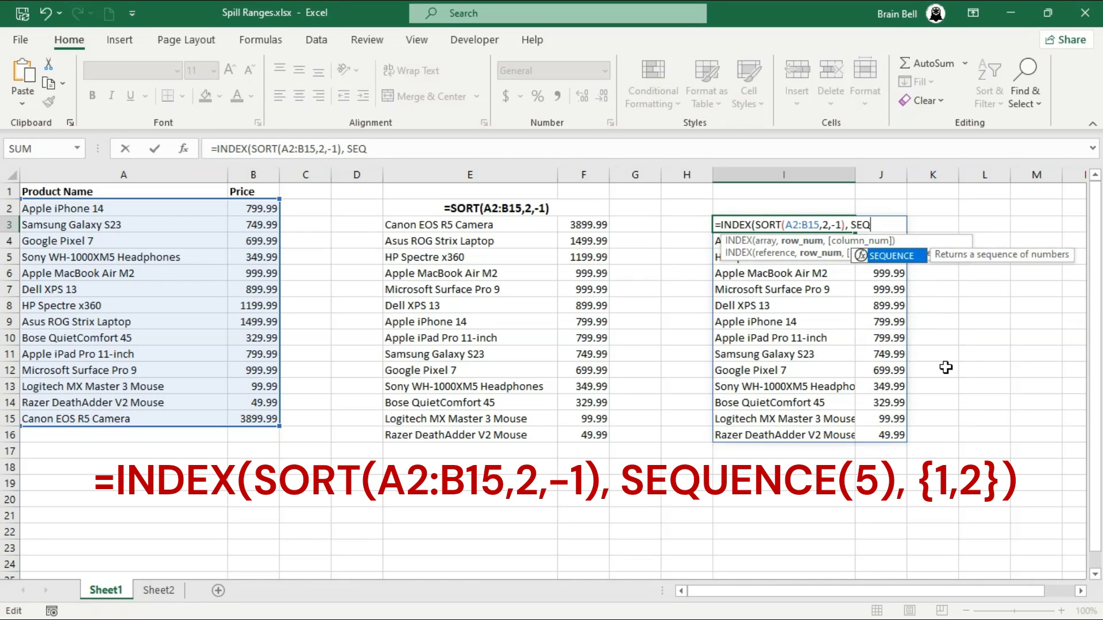
type("UENCE(5")
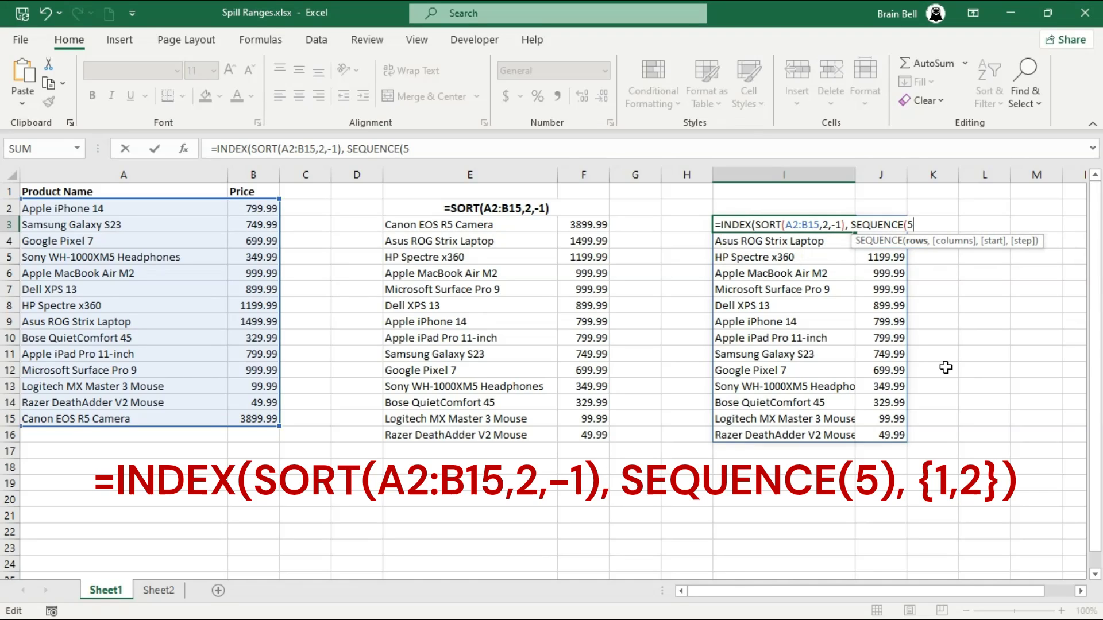
type("), {")
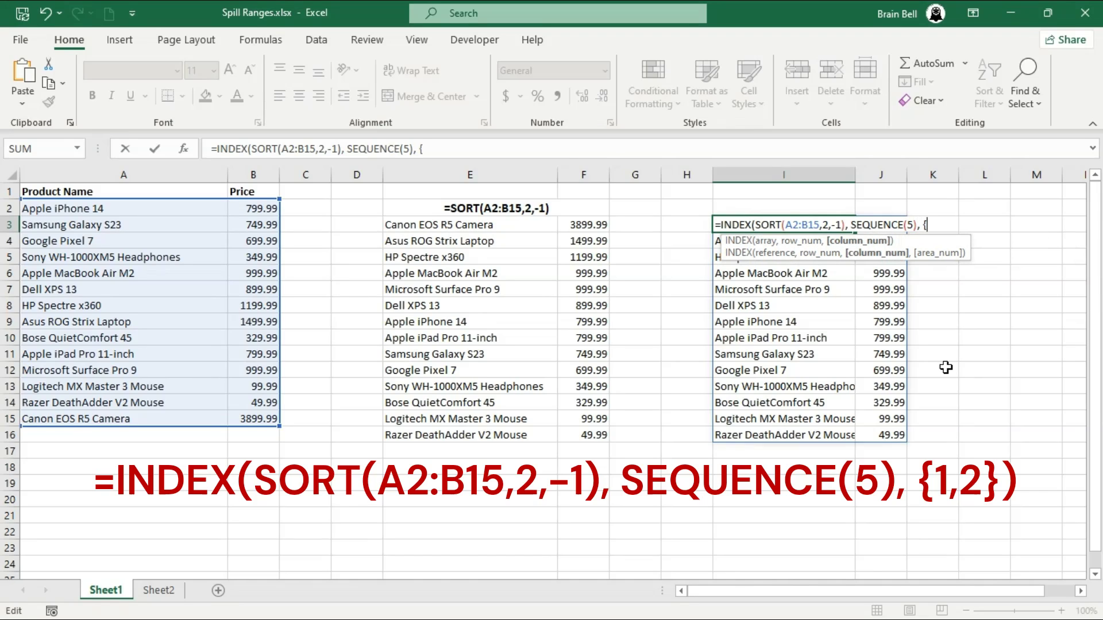
type("1,2})")
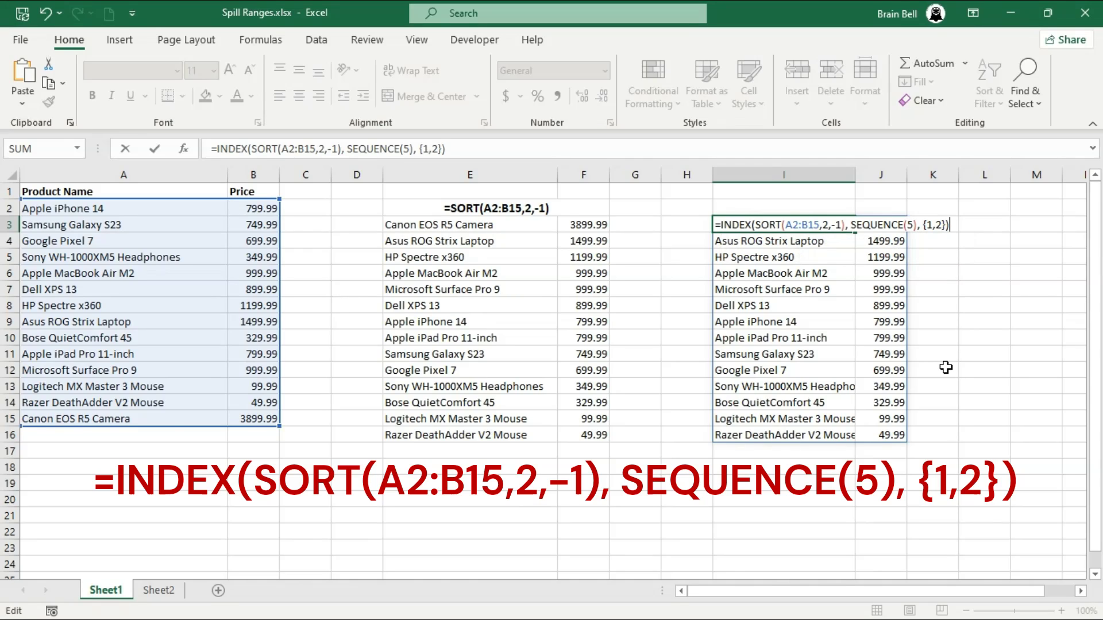
Step: Commit I3's INDEX(SORT) formula, then reopen it in the formula bar for review
key("Return")
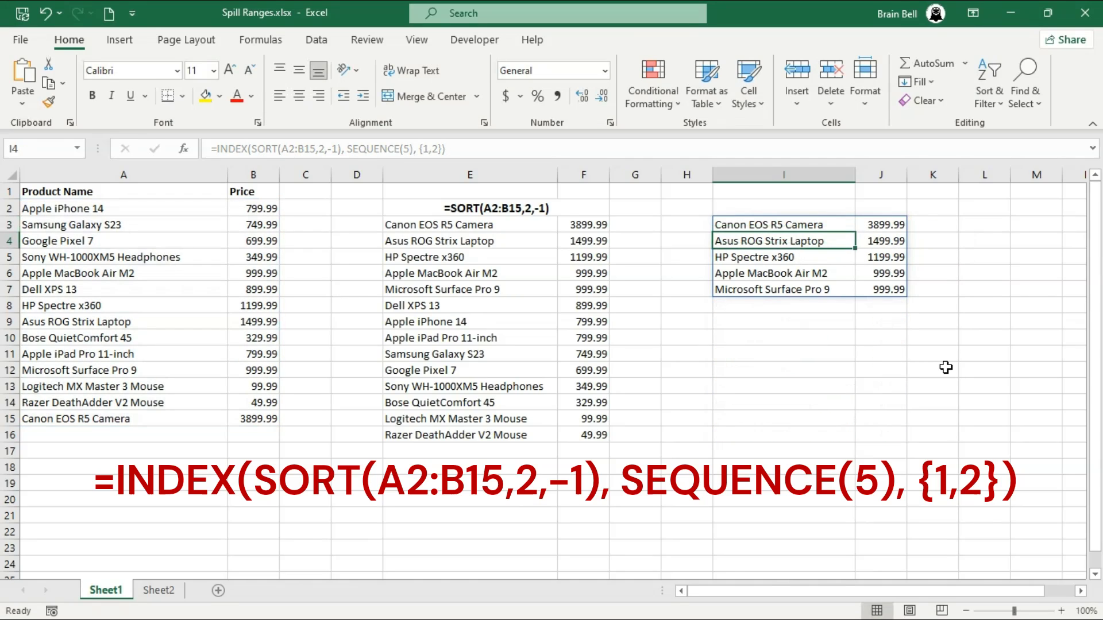
key("Up")
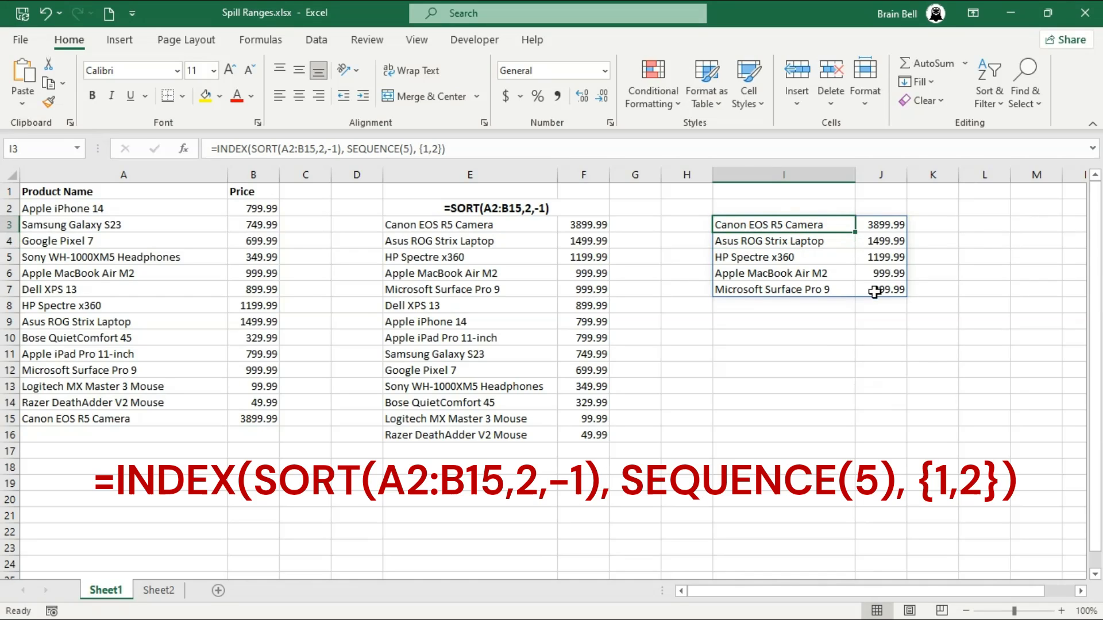
double_click(816, 225)
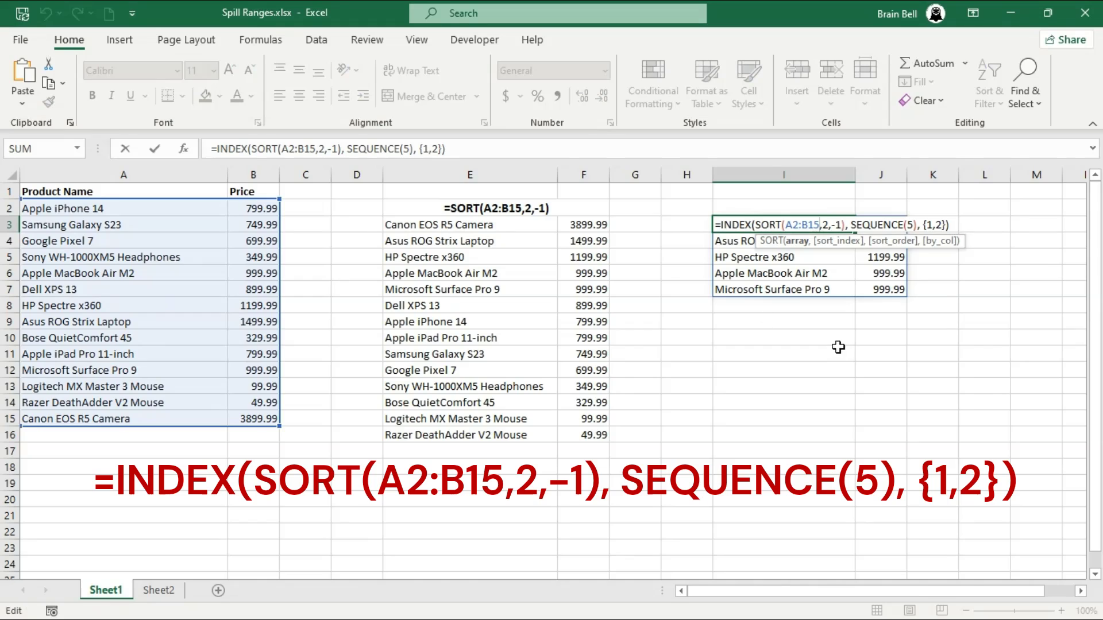
key("Escape")
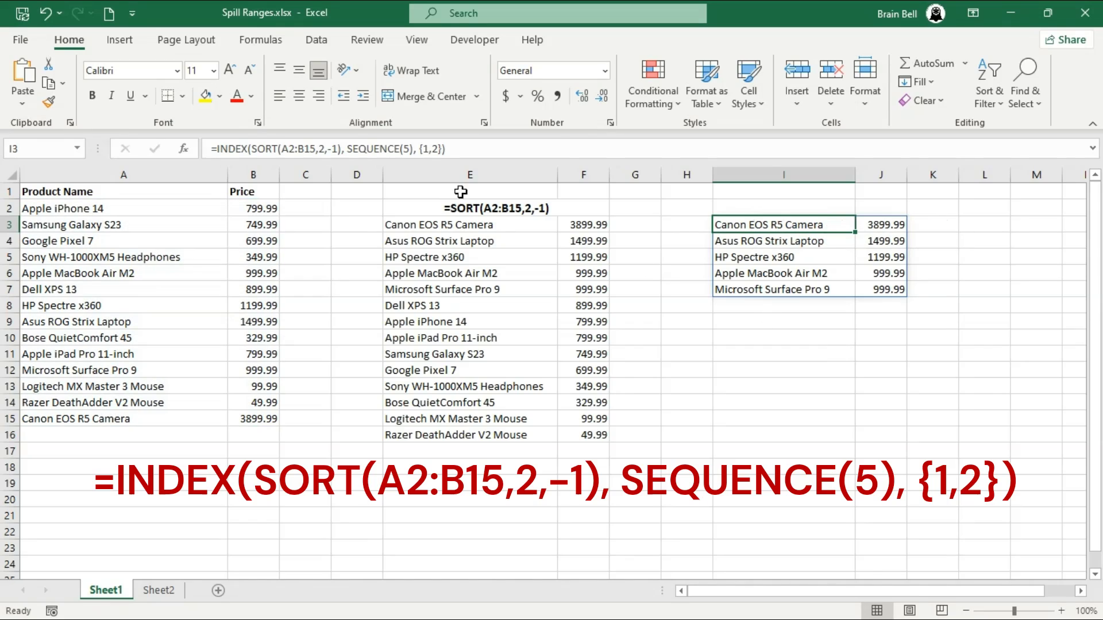
left_click(512, 145)
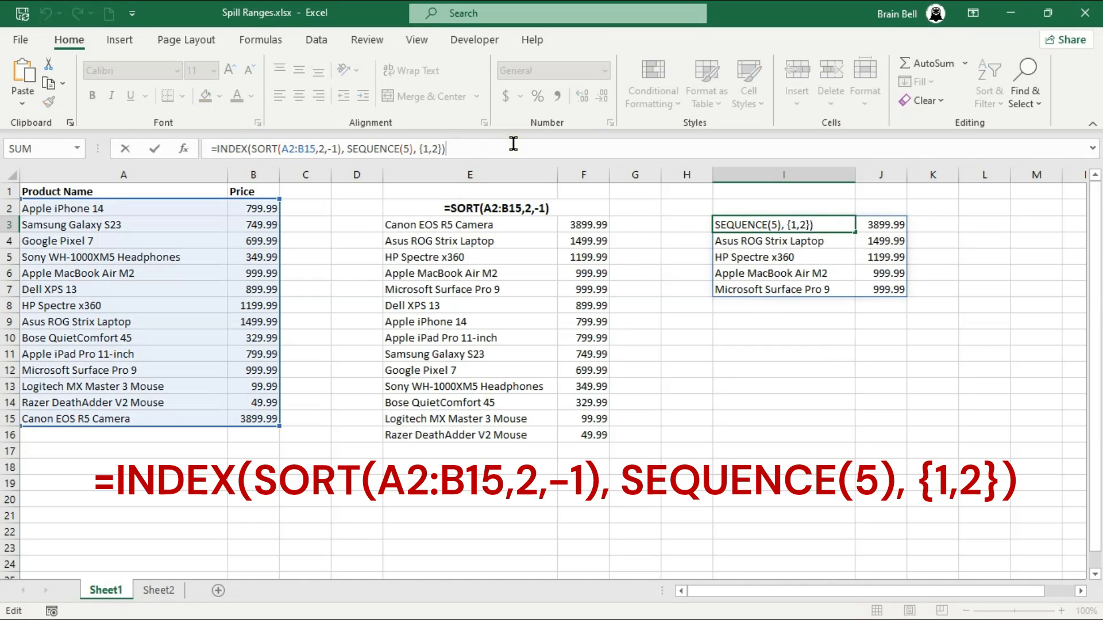